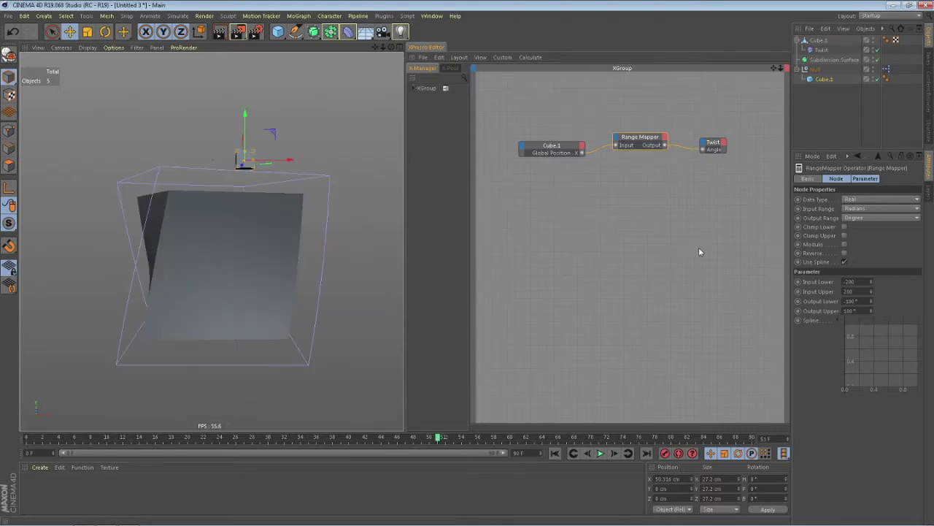
# Step: Scrub back to about frame 45 and slide the control cube along X to vary the twist
pyautogui.moveTo(439, 438); pyautogui.dragTo(27, 438)
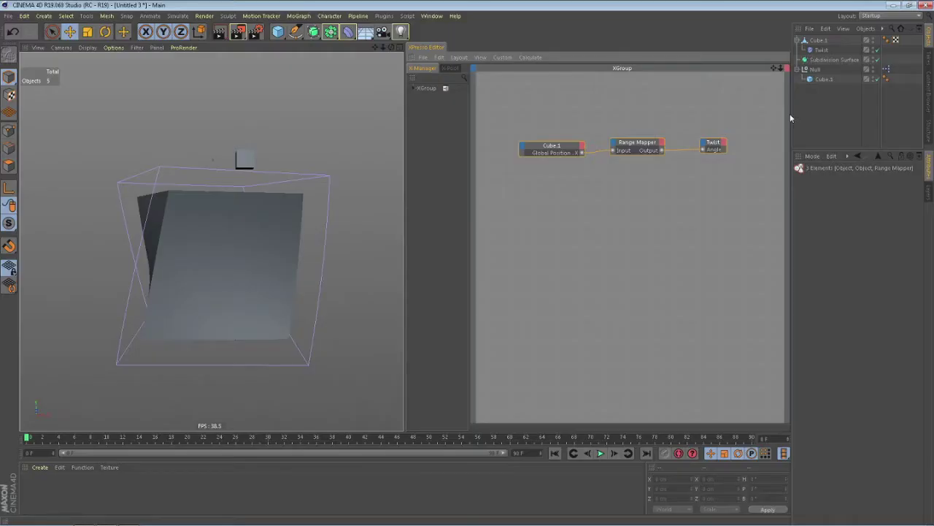
pyautogui.moveTo(790, 114); pyautogui.dragTo(443, 181)
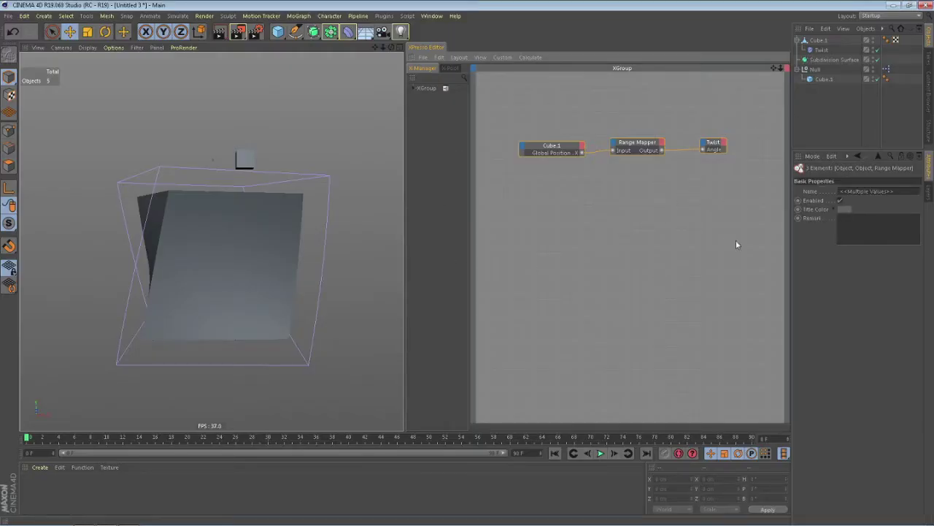
pyautogui.click(387, 199)
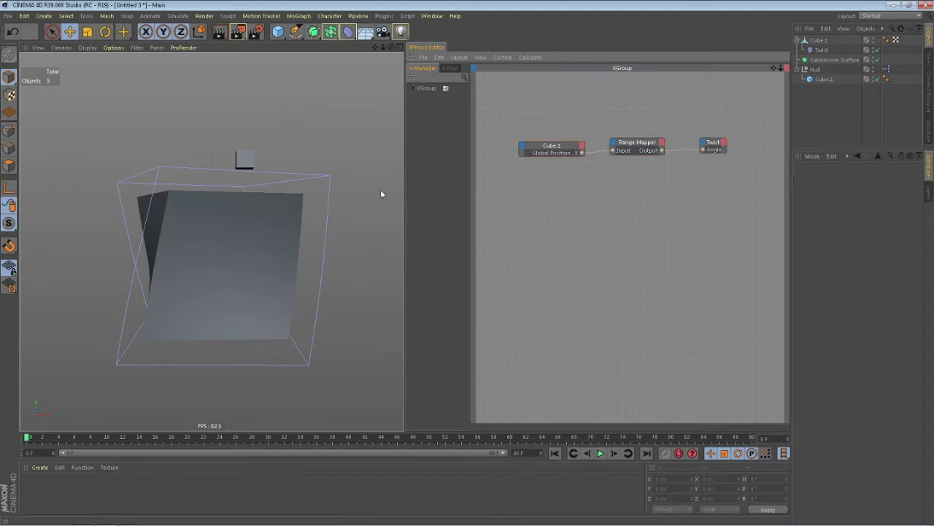
pyautogui.click(245, 162)
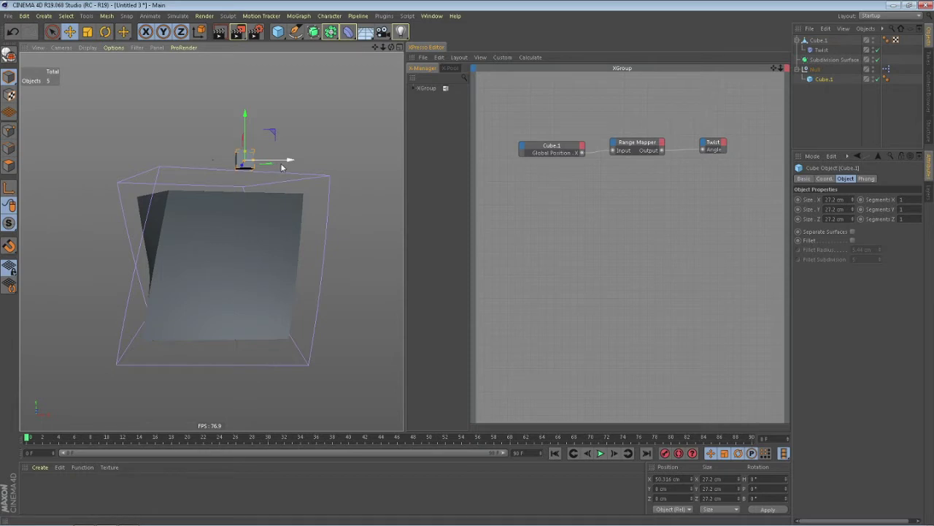
pyautogui.moveTo(281, 164)
pyautogui.mouseDown()
pyautogui.moveTo(102, 202)
pyautogui.moveTo(249, 219)
pyautogui.moveTo(351, 215)
pyautogui.moveTo(146, 223)
pyautogui.moveTo(321, 254)
pyautogui.moveTo(157, 267)
pyautogui.moveTo(323, 286)
pyautogui.moveTo(188, 285)
pyautogui.moveTo(358, 294)
pyautogui.moveTo(146, 306)
pyautogui.moveTo(317, 313)
pyautogui.moveTo(377, 302)
pyautogui.mouseUp()
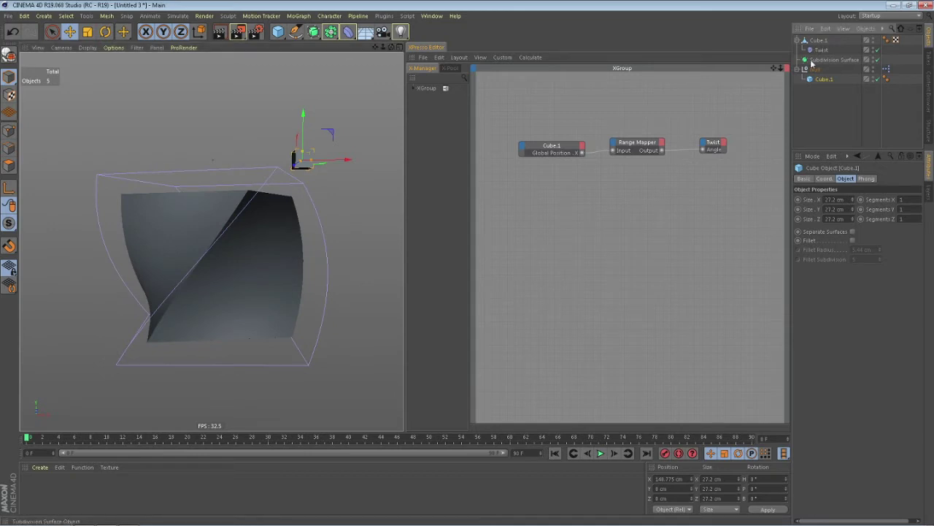
# Step: Delete the Subdivision Surface, then slide the control cube along X and back to untwist
pyautogui.click(838, 60)
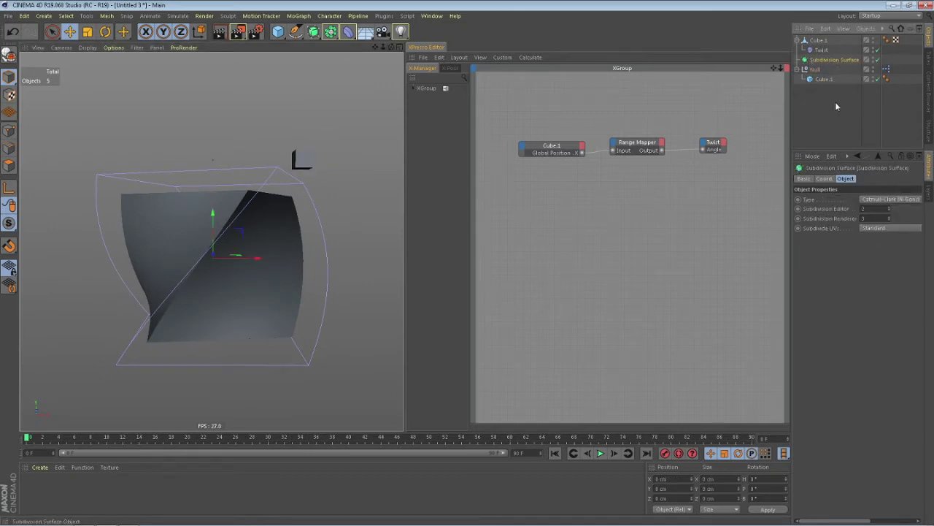
pyautogui.press('Delete')
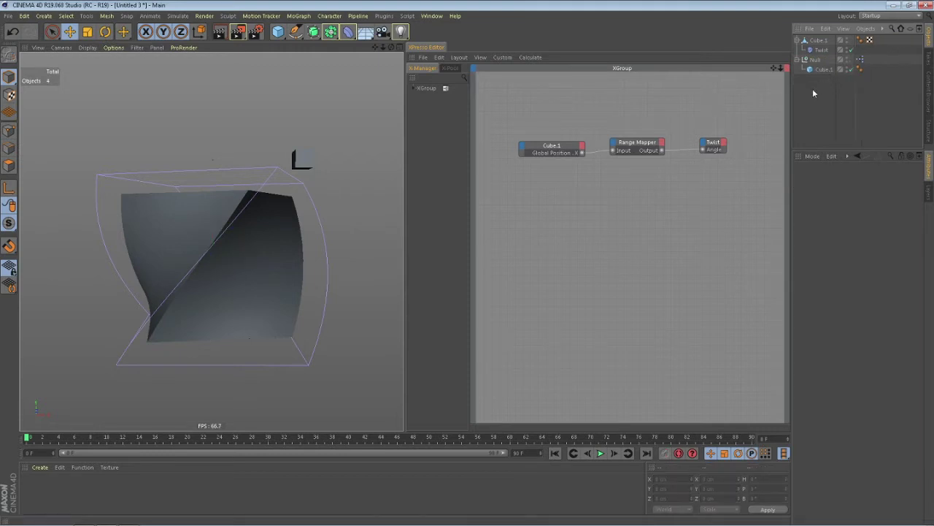
pyautogui.click(304, 159)
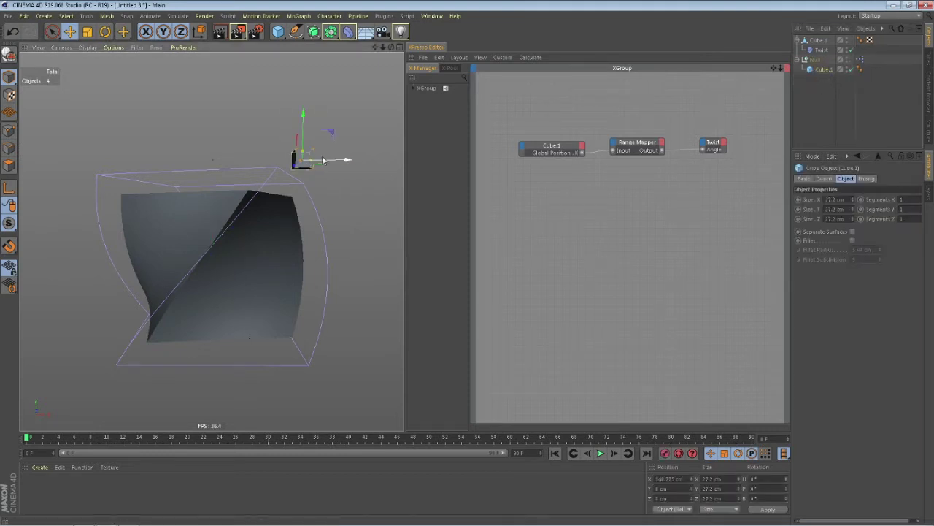
pyautogui.moveTo(337, 161)
pyautogui.mouseDown()
pyautogui.moveTo(343, 205)
pyautogui.moveTo(219, 211)
pyautogui.moveTo(242, 221)
pyautogui.moveTo(321, 221)
pyautogui.moveTo(192, 244)
pyautogui.moveTo(244, 243)
pyautogui.mouseUp()
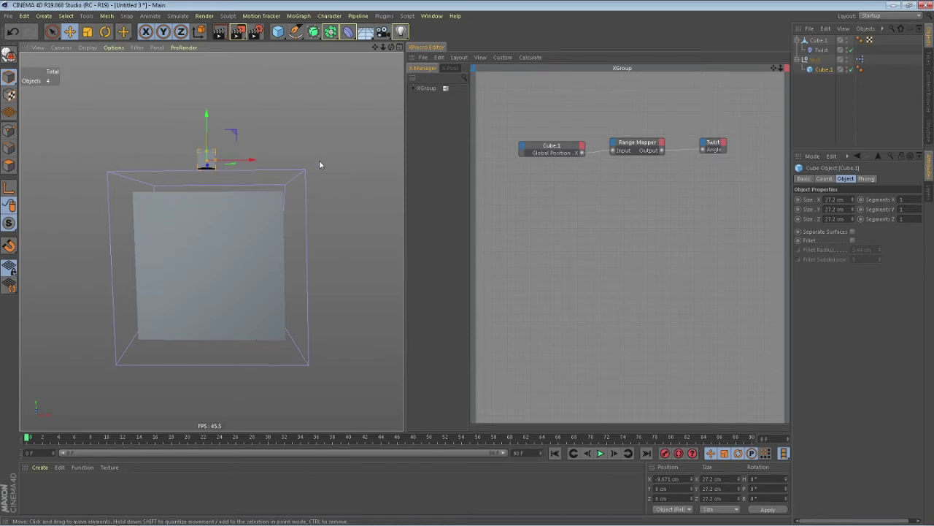
pyautogui.moveTo(241, 162); pyautogui.dragTo(252, 168)
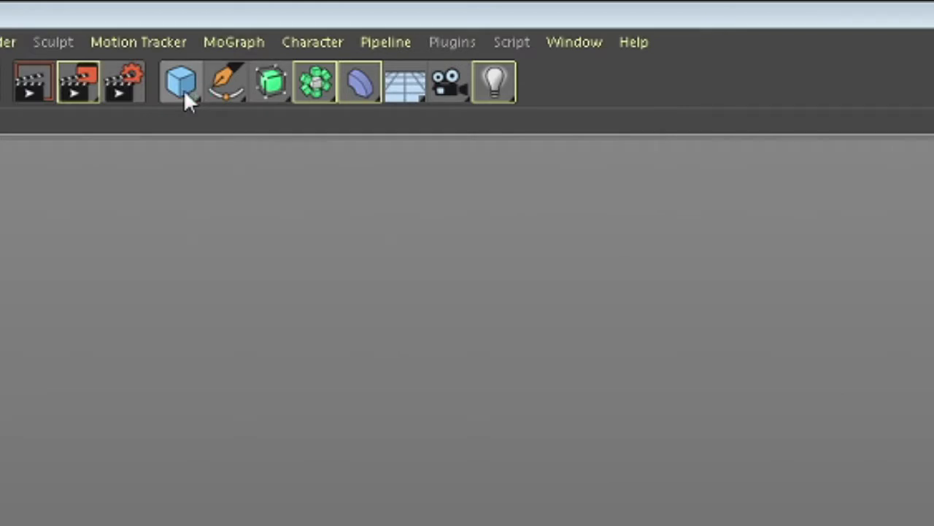
# Step: Add a Cube to the empty scene, removing the accidental extra cube
pyautogui.click(184, 93)
pyautogui.click(184, 92)
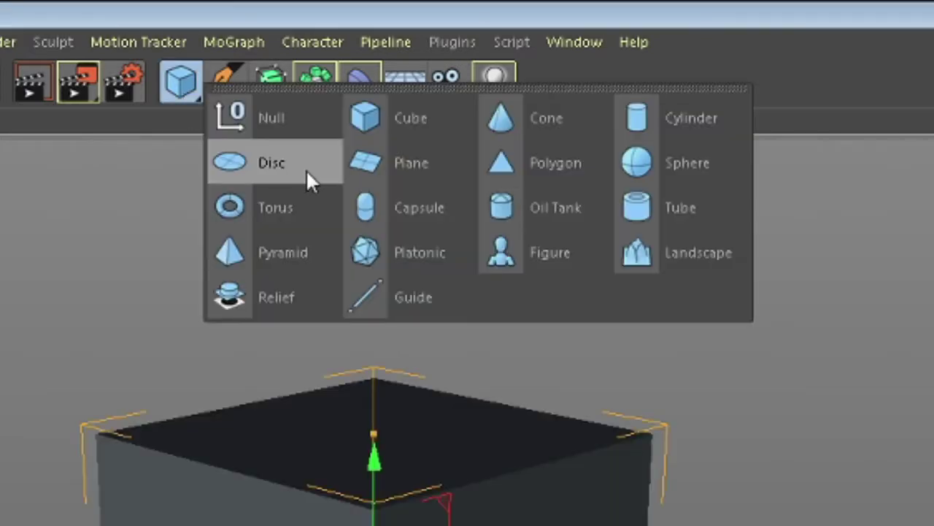
pyautogui.click(397, 132)
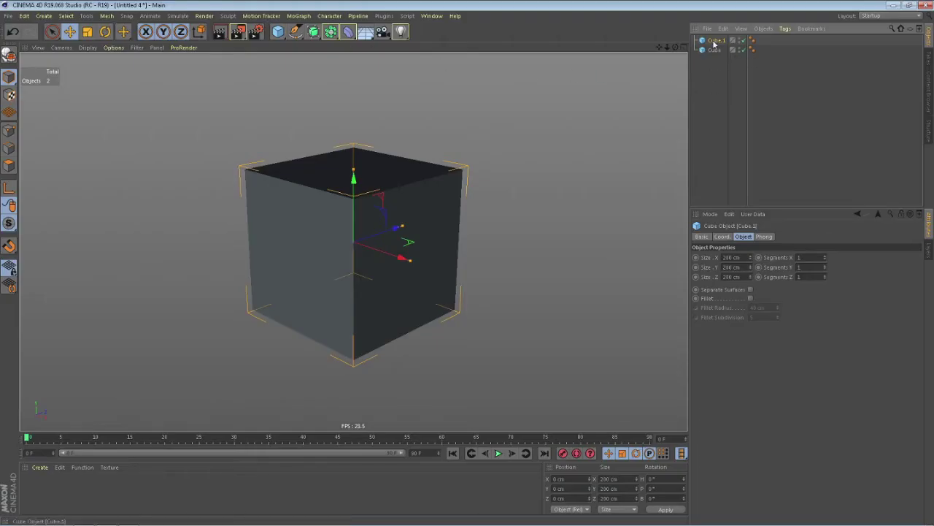
pyautogui.press('Delete')
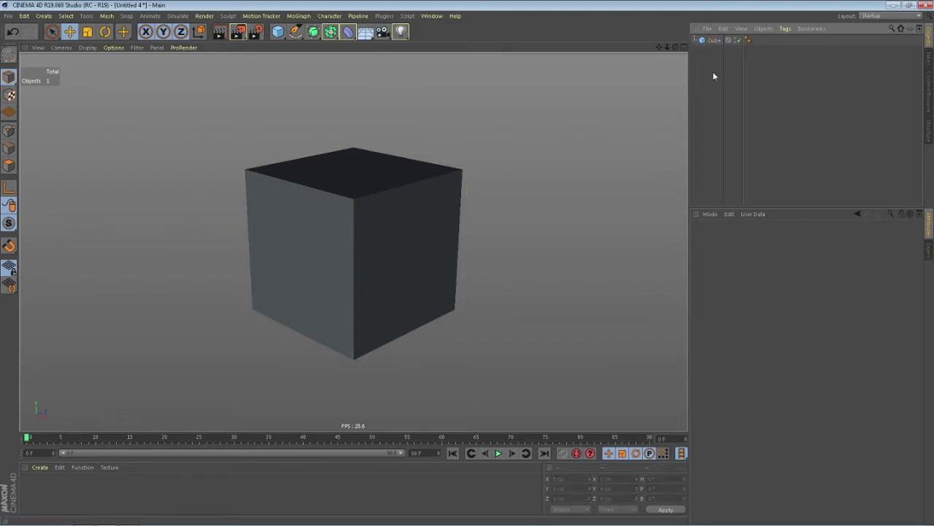
# Step: Add a Null and a second cube, Cube.1, and nest Cube.1 under the Null
pyautogui.click(280, 35)
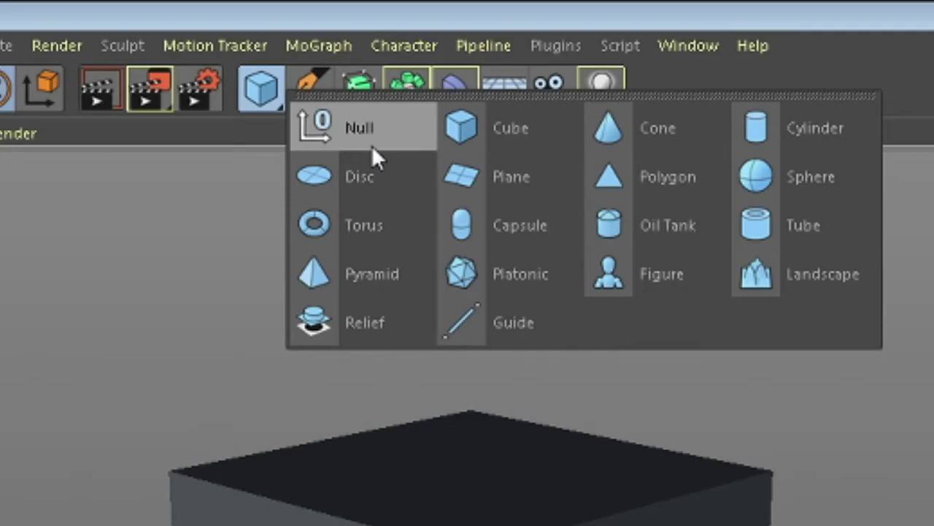
pyautogui.click(372, 145)
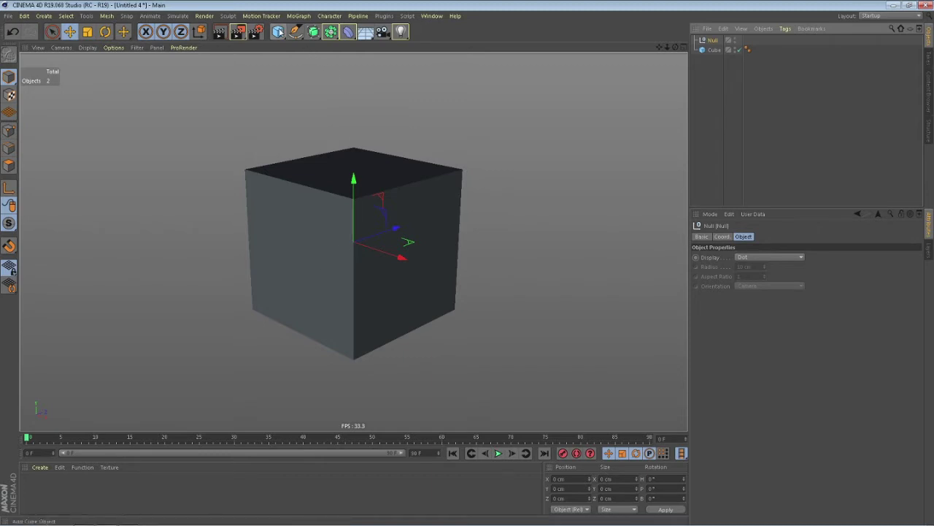
pyautogui.click(277, 32)
pyautogui.click(374, 52)
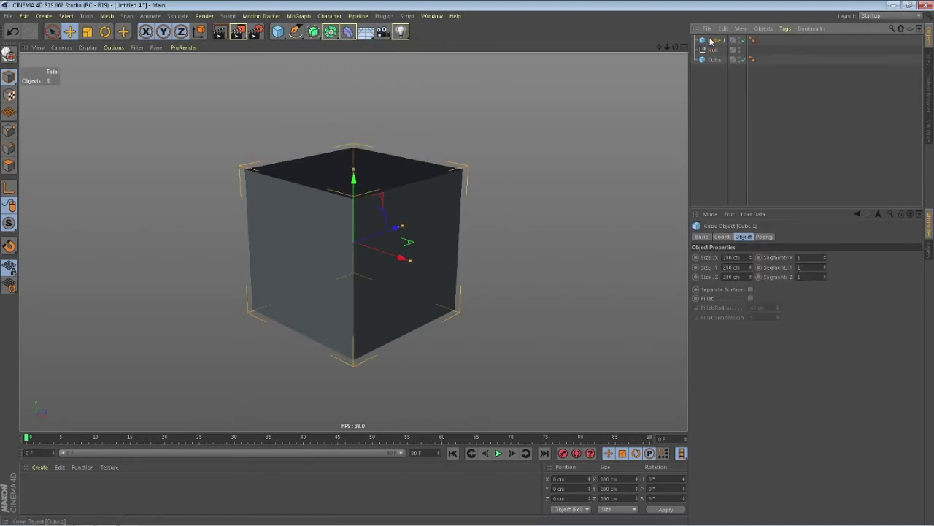
pyautogui.moveTo(711, 42); pyautogui.dragTo(714, 48)
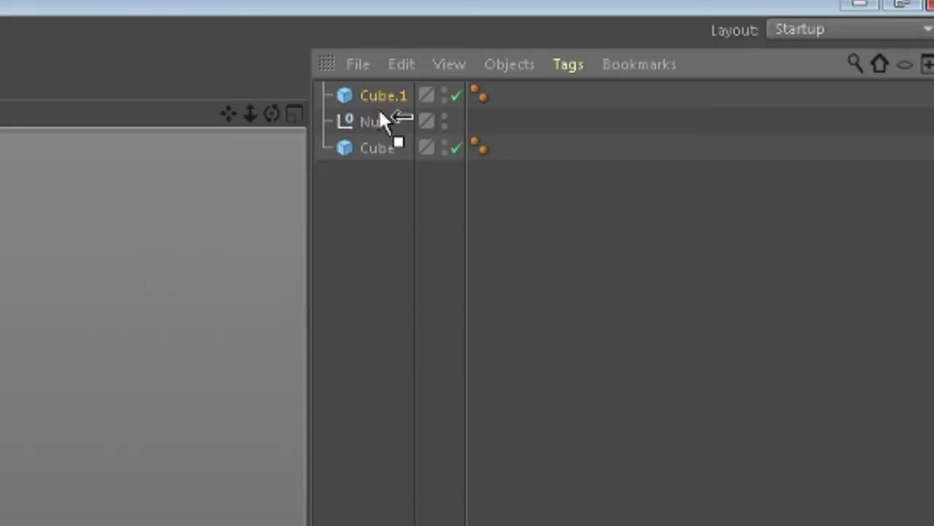
pyautogui.moveTo(379, 111); pyautogui.dragTo(371, 123)
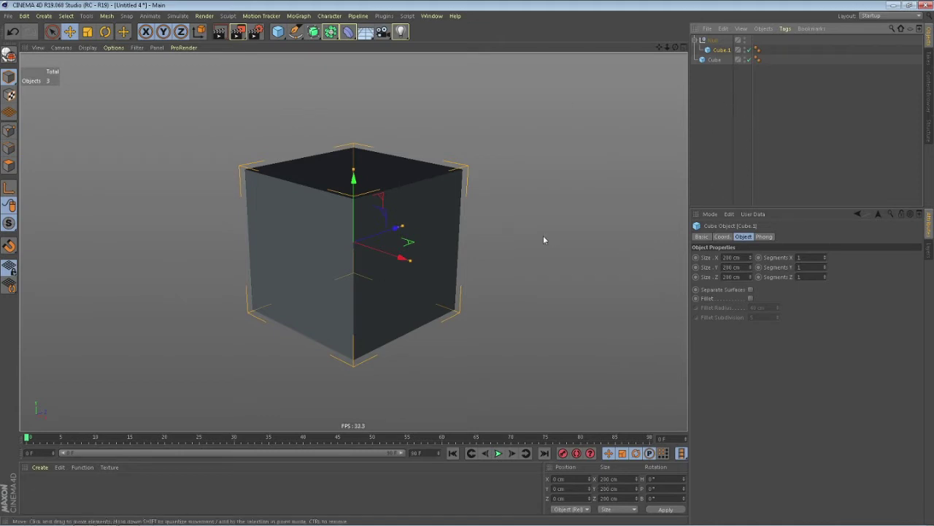
# Step: Enter small first-pass size values (about 5 cm) for Cube.1's X, Y and Z
pyautogui.doubleClick(738, 267)
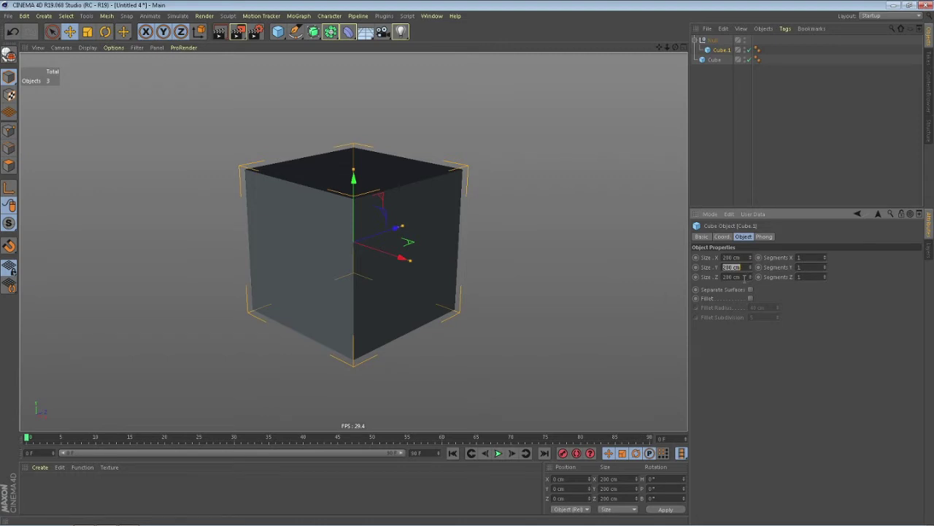
pyautogui.click(743, 276)
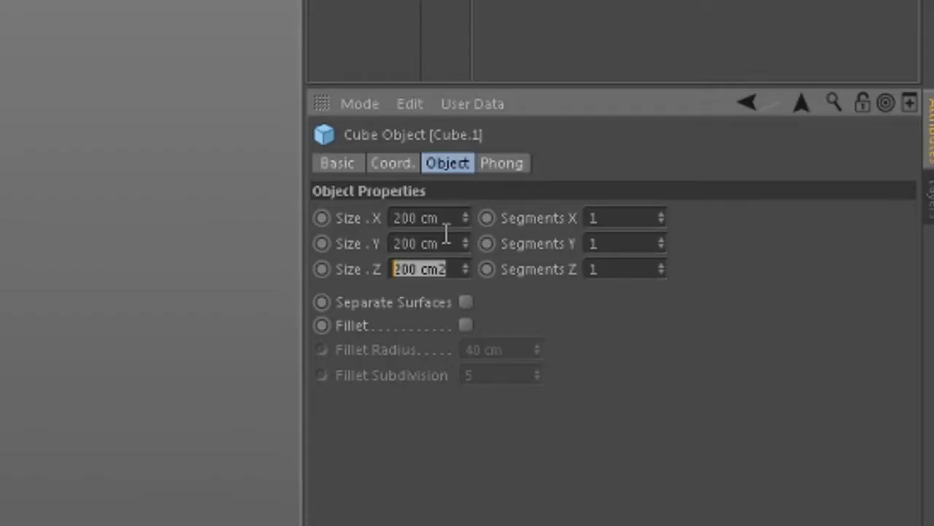
pyautogui.write('6')
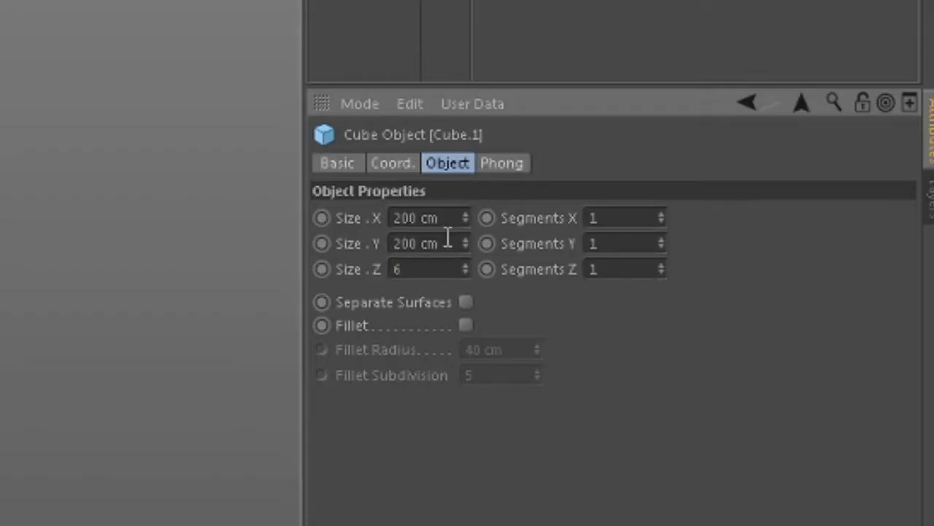
pyautogui.hotkey('shift', 'Tab')
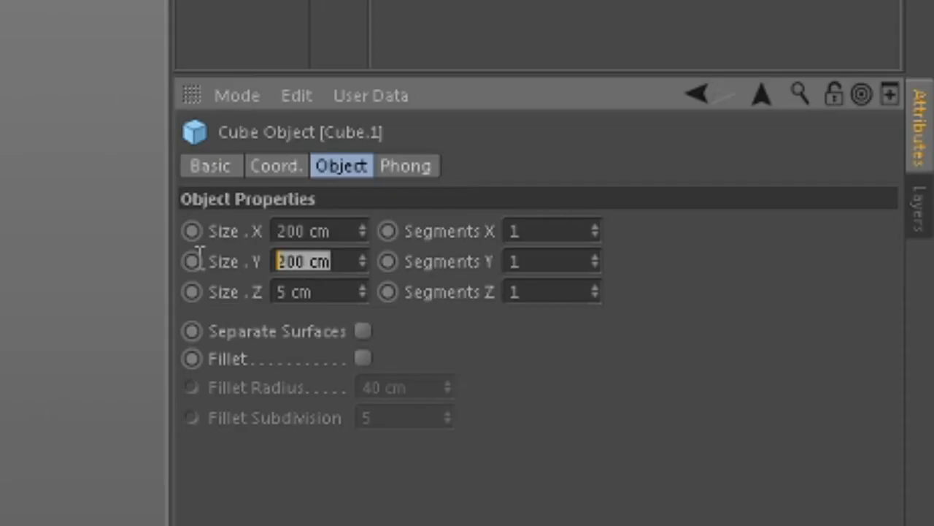
pyautogui.write('5')
pyautogui.hotkey('shift', 'Tab')
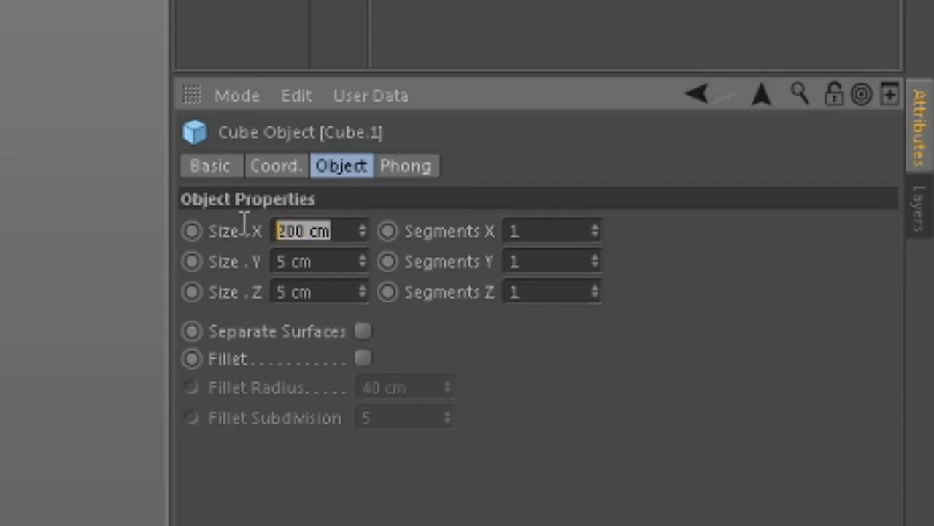
pyautogui.write('5')
pyautogui.press('Return')
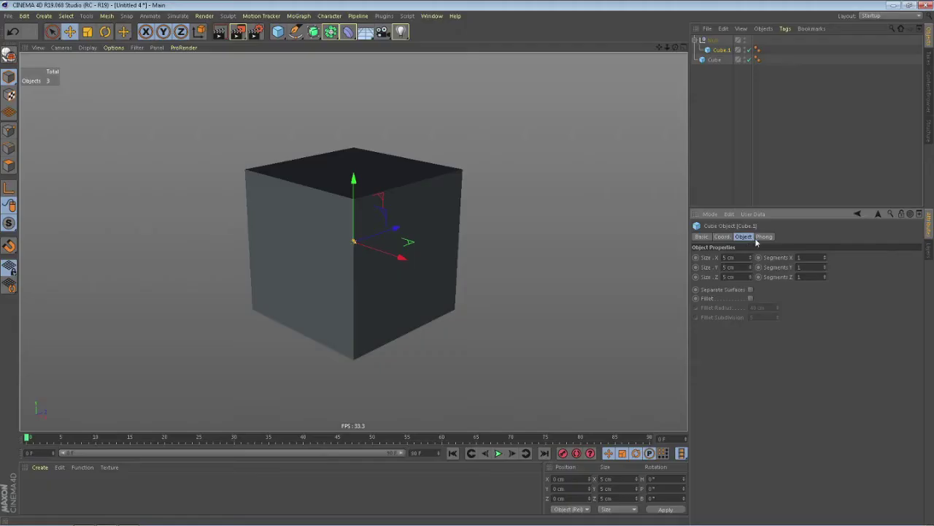
# Step: Correct Cube.1's Size X, Y and Z to 10 cm each
pyautogui.click(734, 257)
pyautogui.write('1')
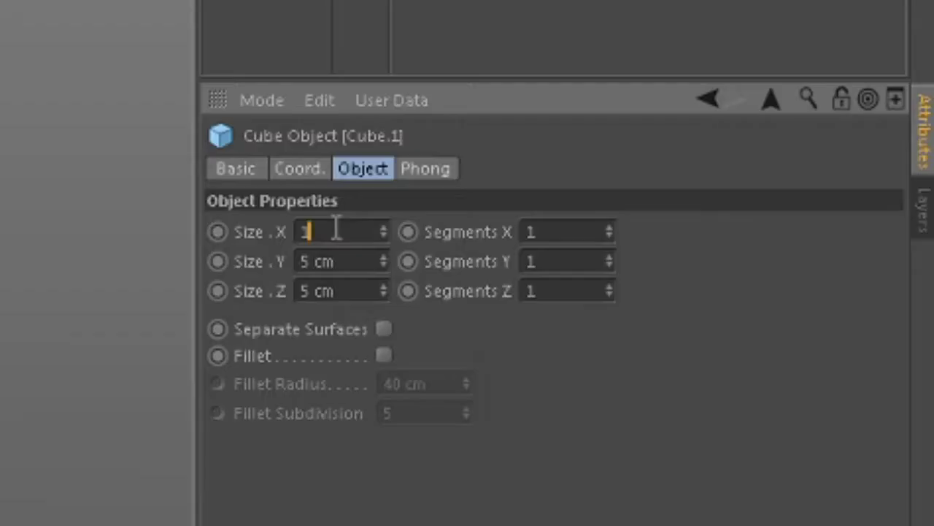
pyautogui.write('0')
pyautogui.press('Return')
pyautogui.click(338, 260)
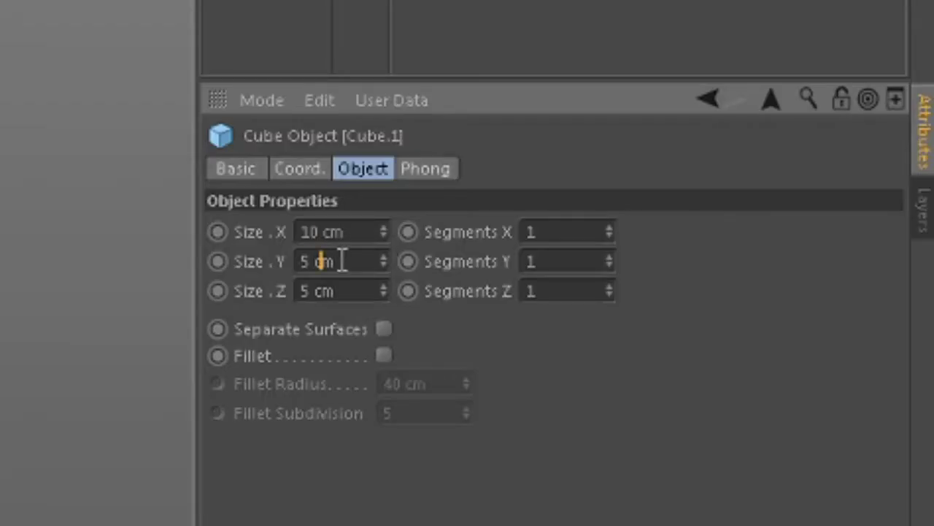
pyautogui.write('10')
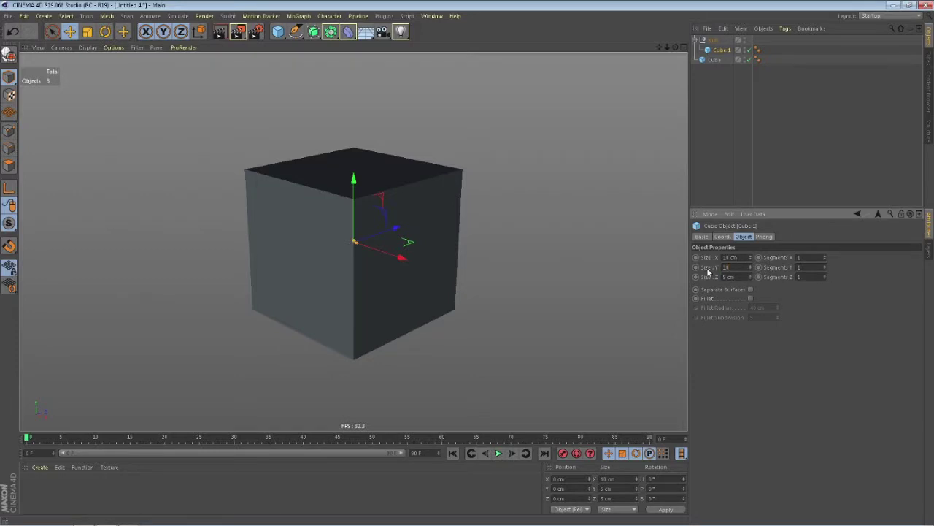
pyautogui.press('Tab')
pyautogui.write('1')
pyautogui.press('Return')
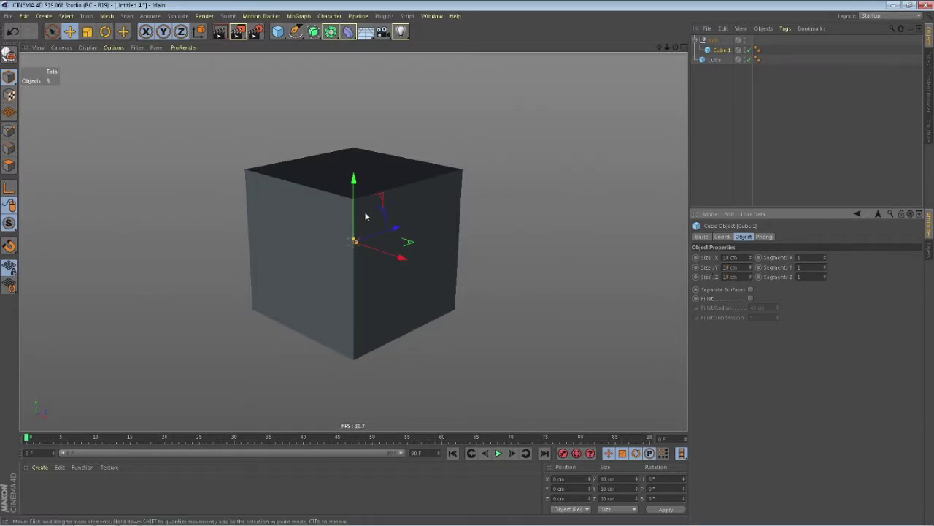
pyautogui.click(713, 41)
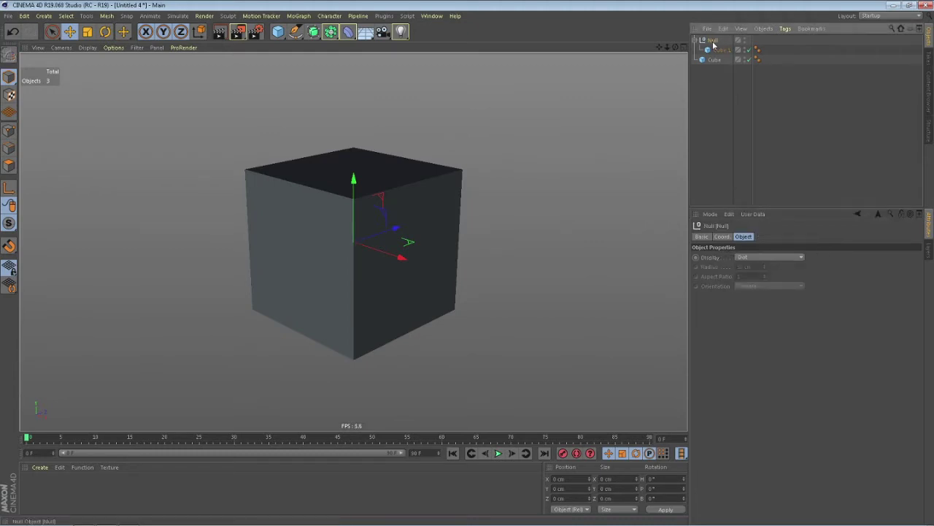
pyautogui.moveTo(355, 182); pyautogui.dragTo(354, 95)
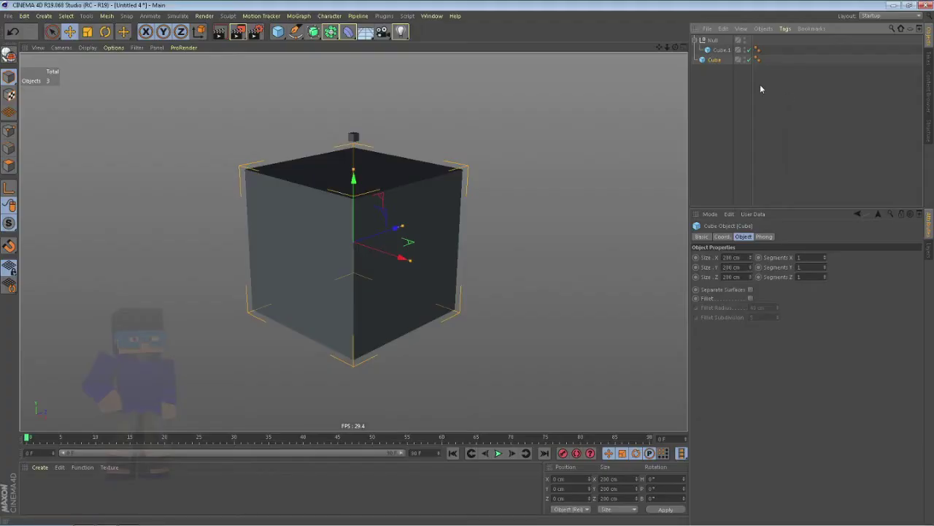
pyautogui.click(752, 84)
pyautogui.click(354, 137)
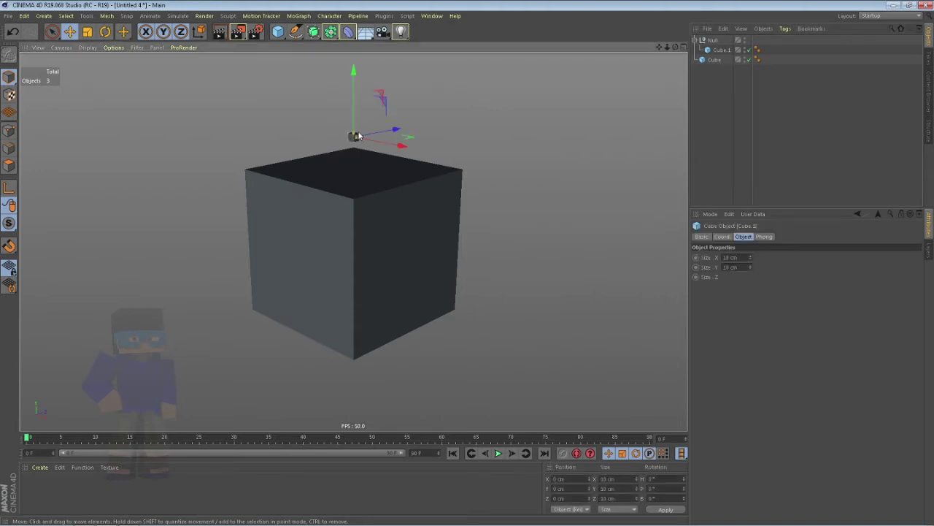
pyautogui.moveTo(384, 131)
pyautogui.mouseDown()
pyautogui.moveTo(408, 137)
pyautogui.moveTo(304, 172)
pyautogui.moveTo(547, 182)
pyautogui.mouseUp()
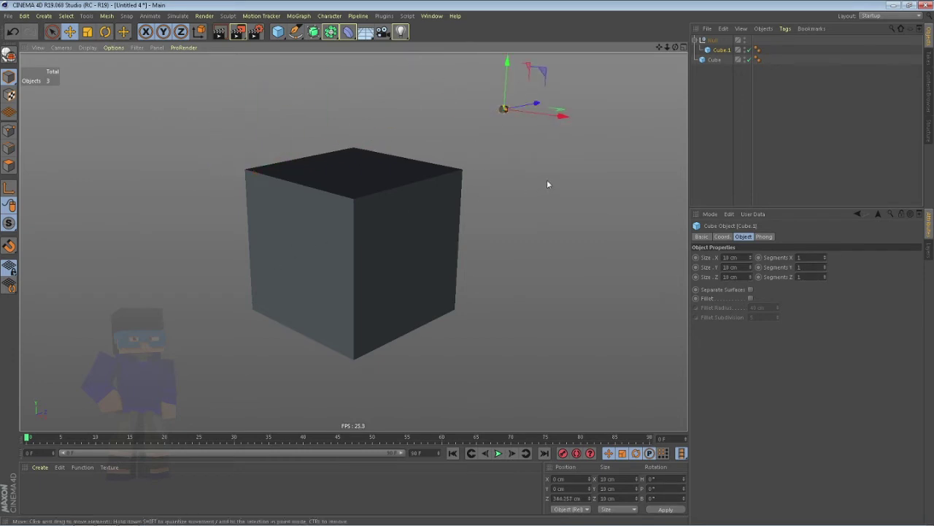
pyautogui.click(12, 34)
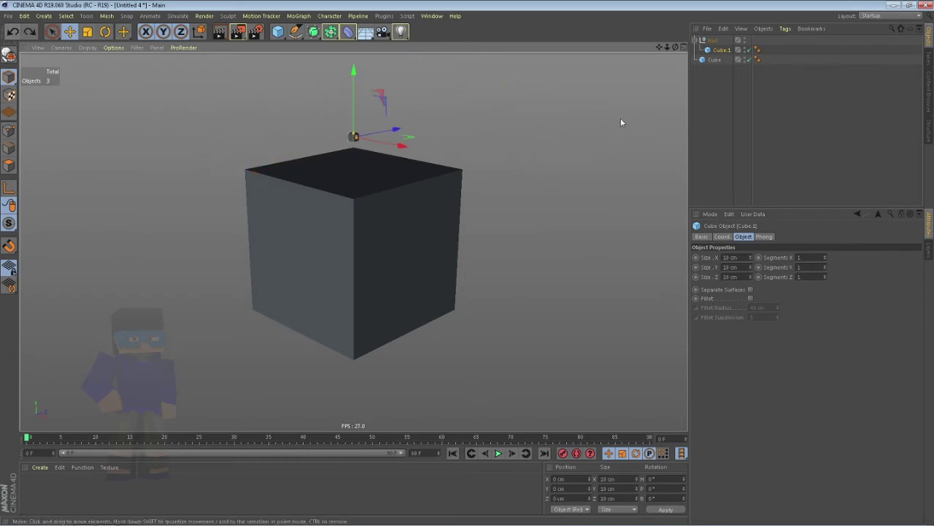
pyautogui.click(702, 124)
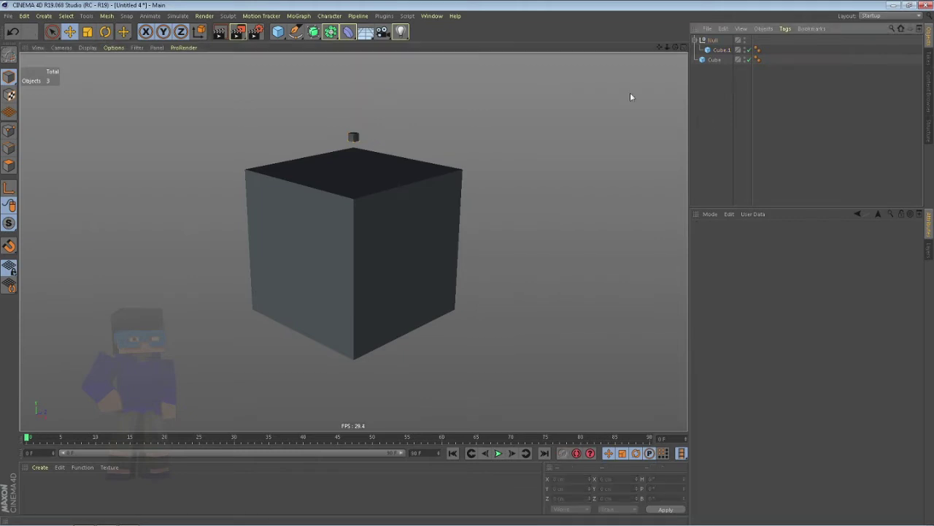
pyautogui.moveTo(351, 37); pyautogui.dragTo(406, 52)
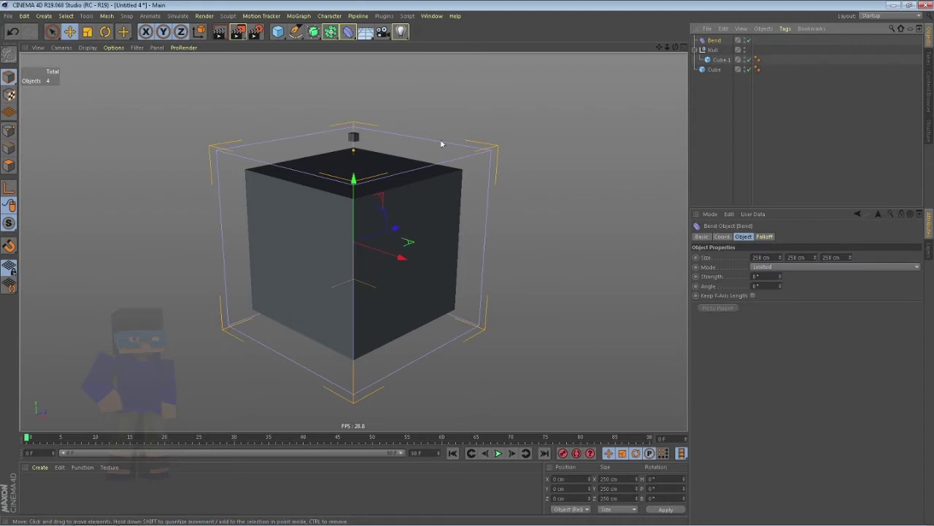
pyautogui.click(713, 69)
pyautogui.rightClick(713, 69)
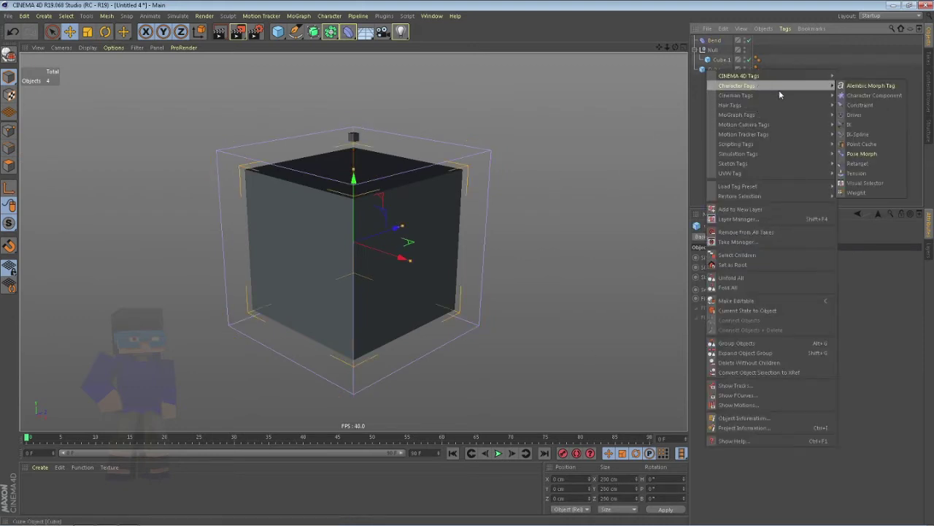
pyautogui.moveTo(737, 85)
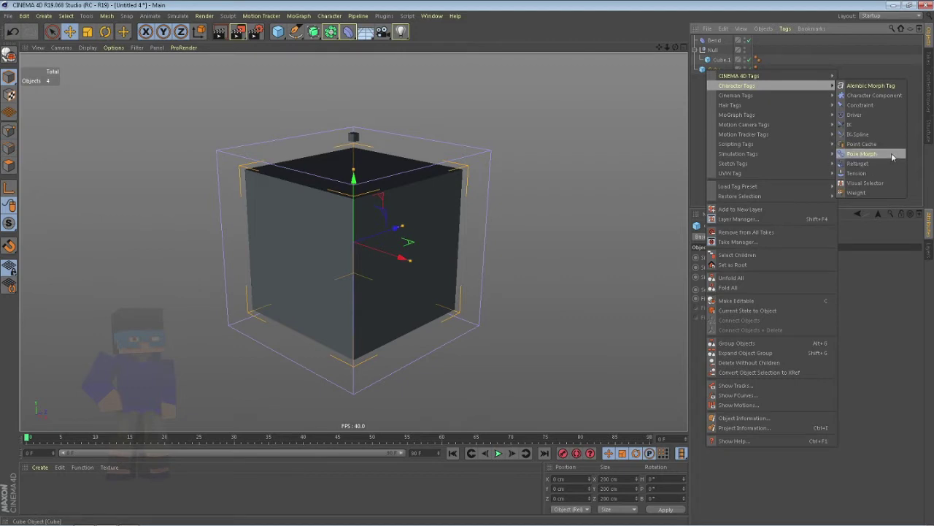
pyautogui.click(812, 51)
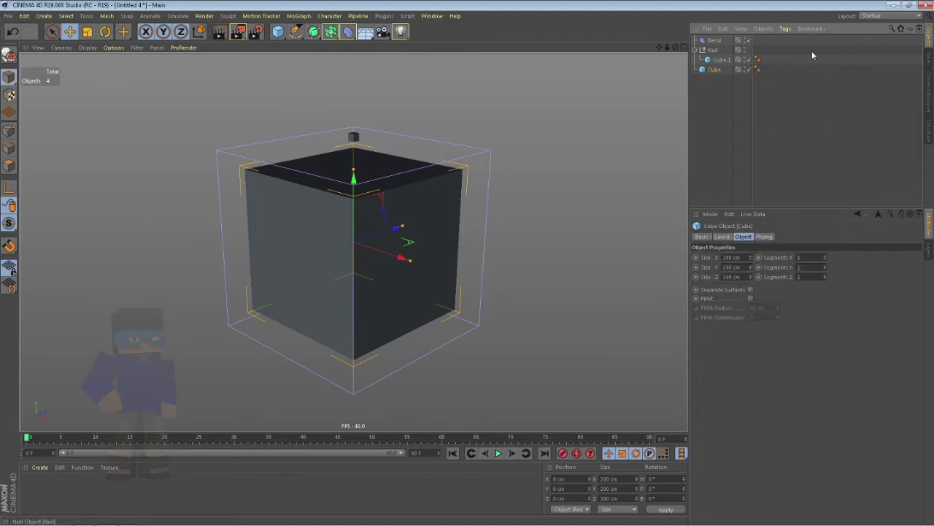
pyautogui.moveTo(313, 31); pyautogui.dragTo(407, 64)
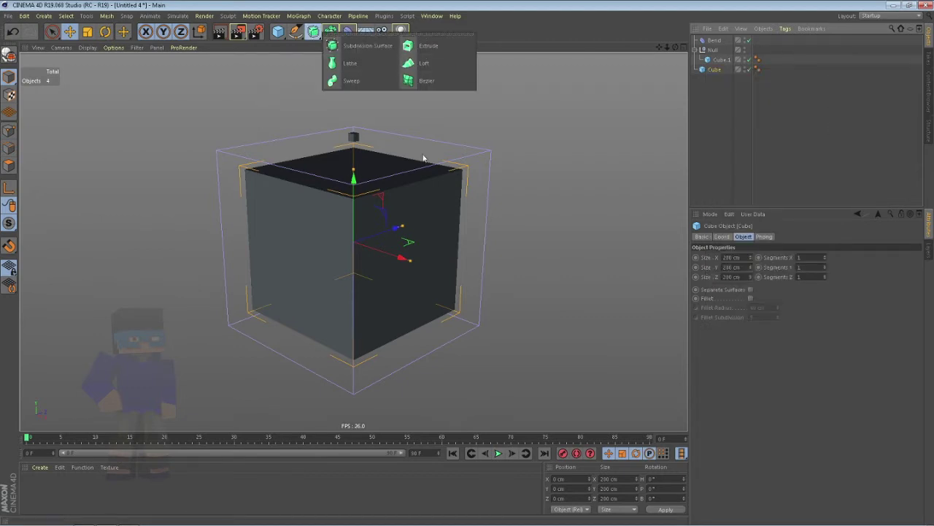
pyautogui.click(284, 33)
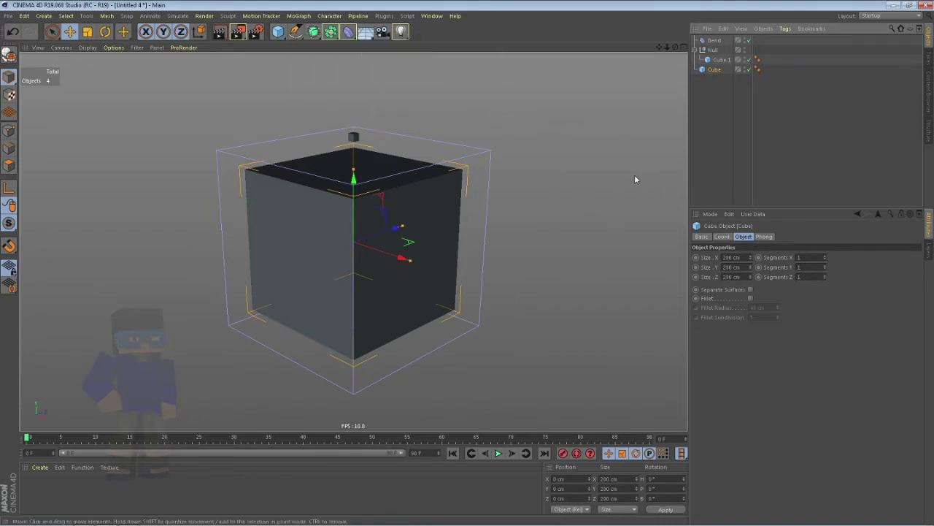
pyautogui.click(712, 41)
pyautogui.press('Delete')
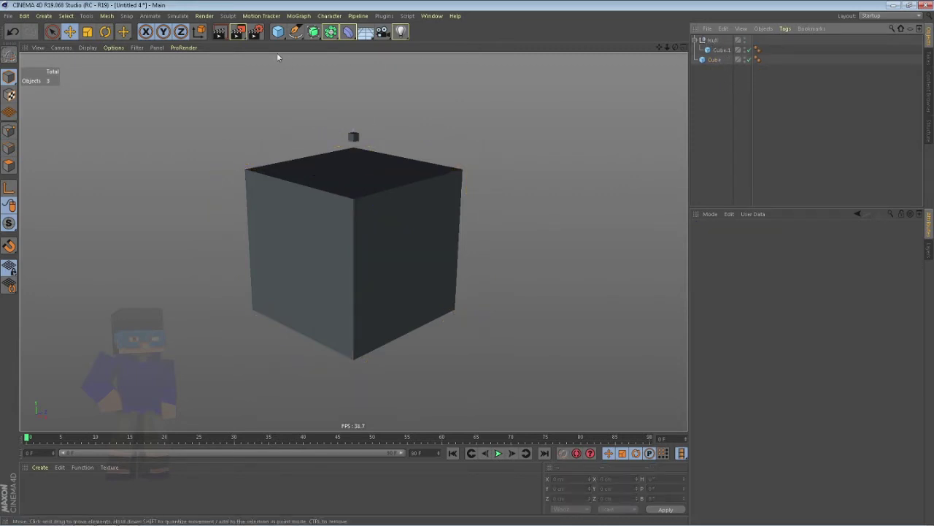
pyautogui.click(348, 31)
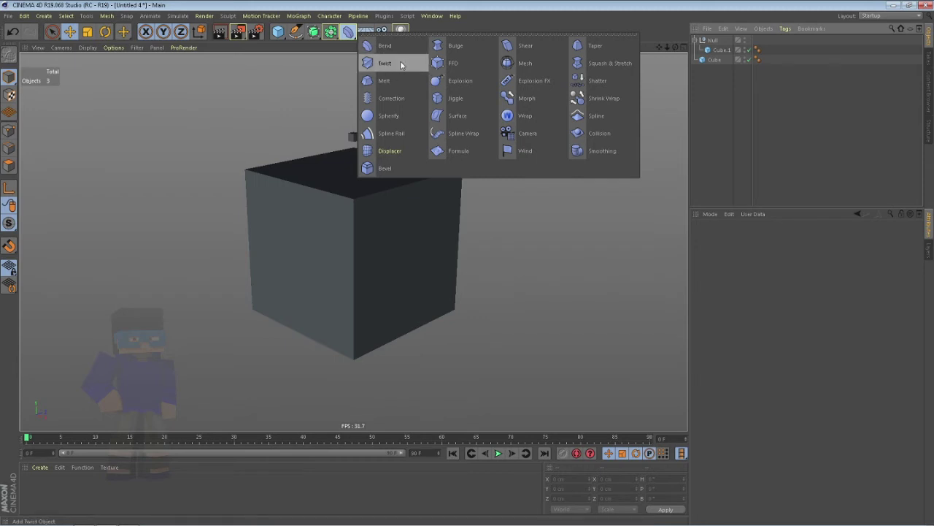
# Step: Add a Twist deformer and scale it down to about 209 cm
pyautogui.click(349, 35)
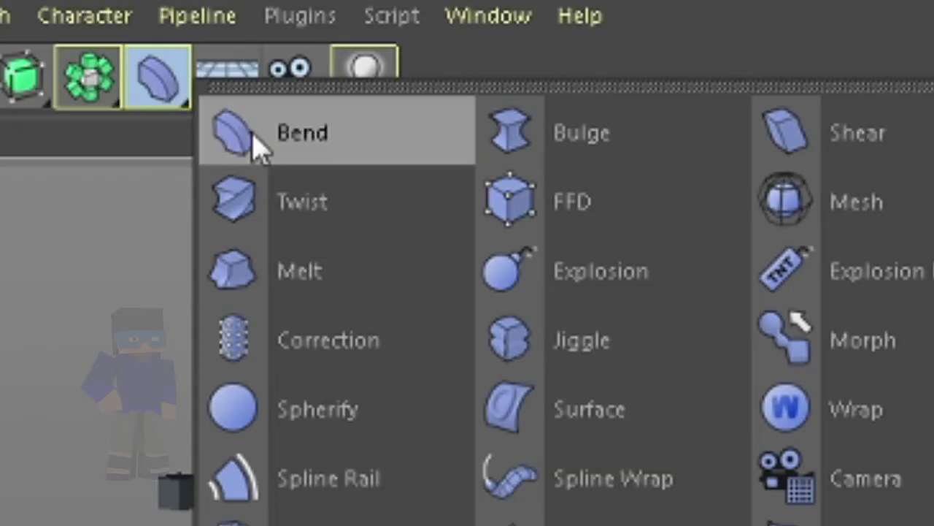
pyautogui.click(420, 221)
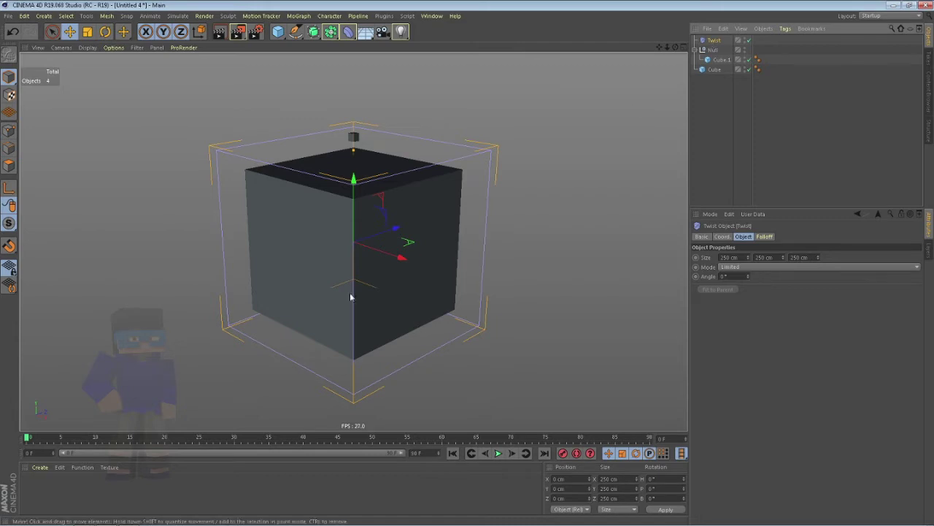
pyautogui.click(87, 31)
pyautogui.moveTo(478, 161); pyautogui.dragTo(459, 188)
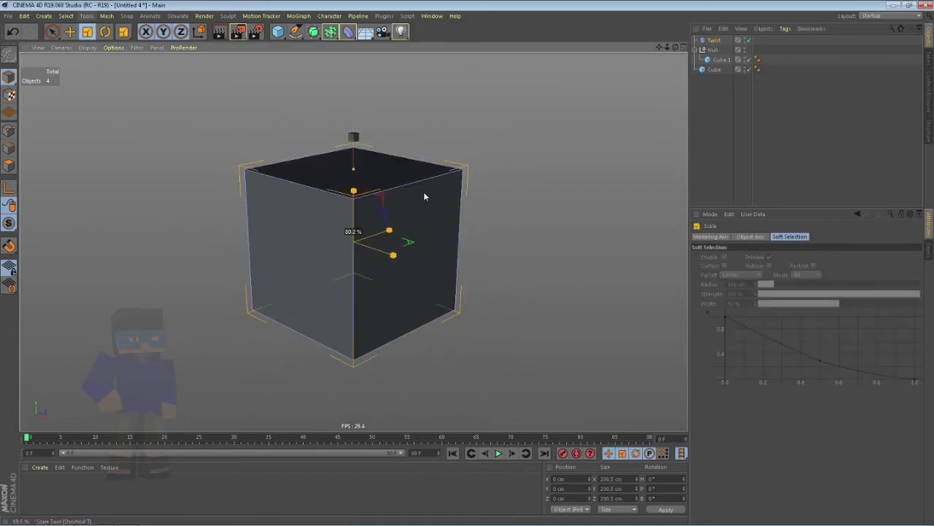
pyautogui.moveTo(458, 189); pyautogui.dragTo(441, 192)
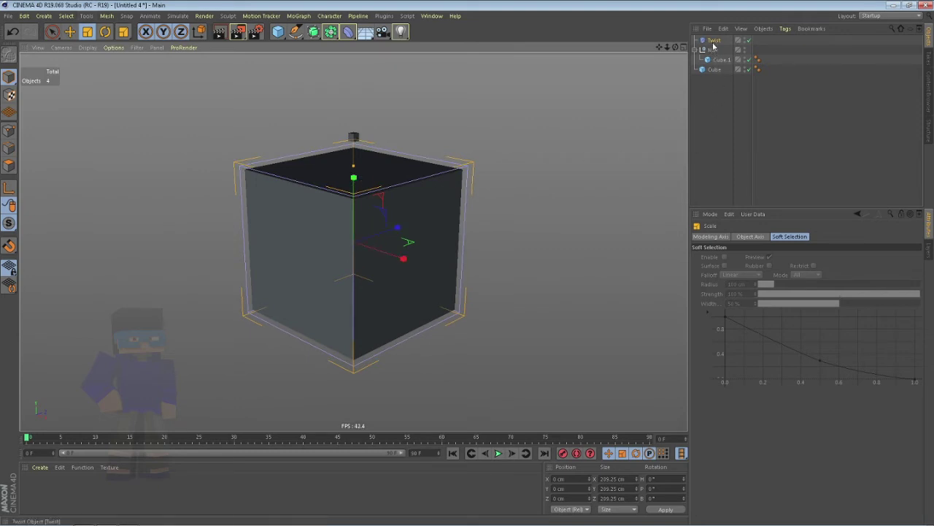
# Step: Undo the scale, parent Twist under Cube, and Fit to Parent so it measures 200 cm
pyautogui.click(15, 32)
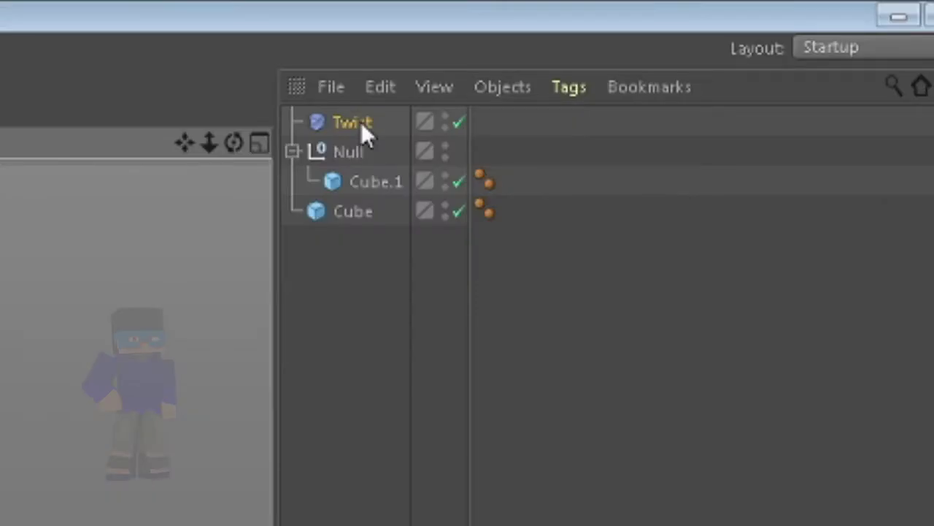
pyautogui.moveTo(363, 130); pyautogui.dragTo(365, 210)
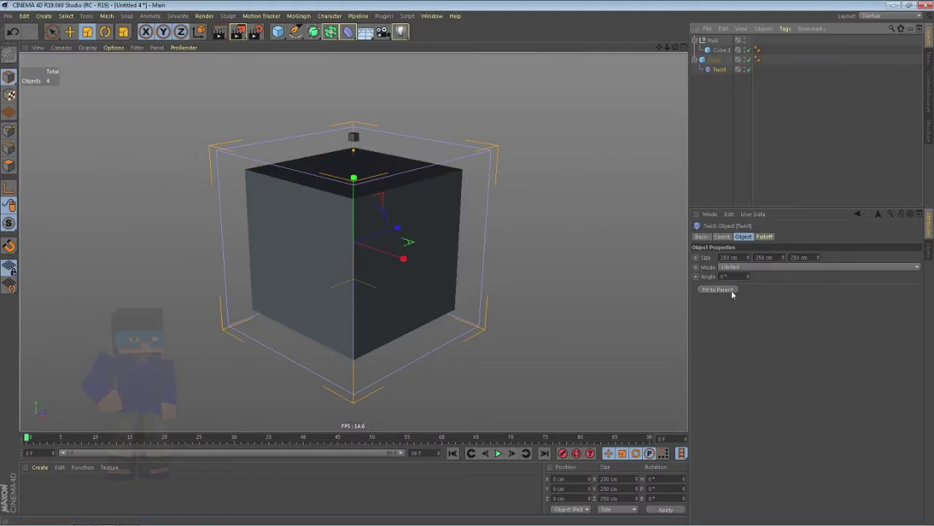
pyautogui.click(730, 290)
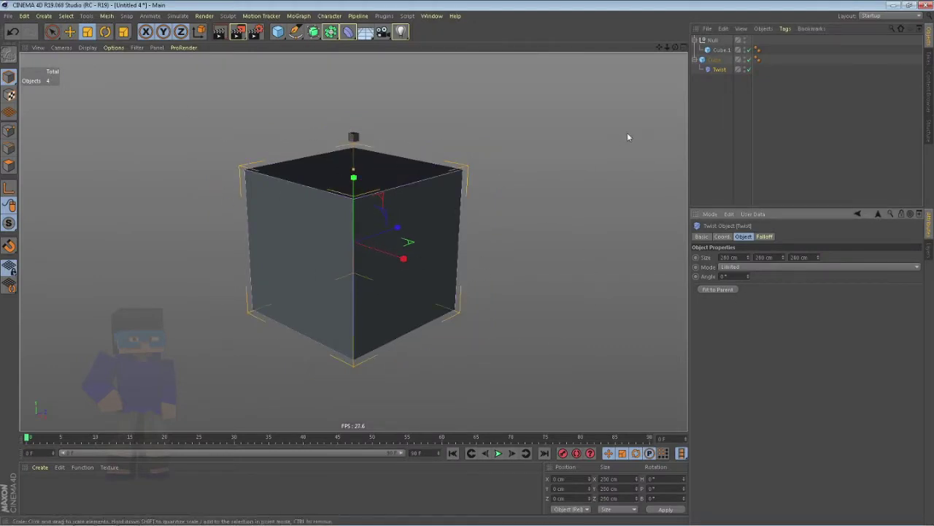
pyautogui.click(726, 83)
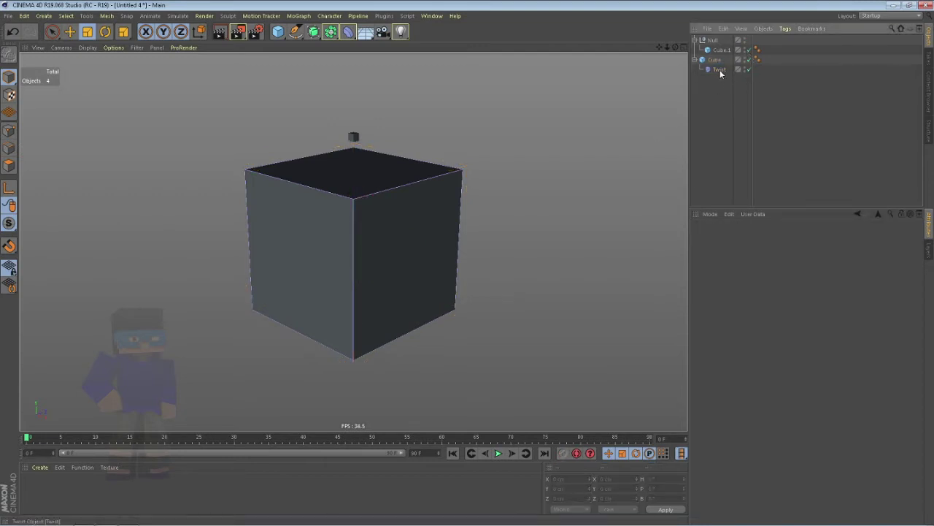
pyautogui.click(713, 61)
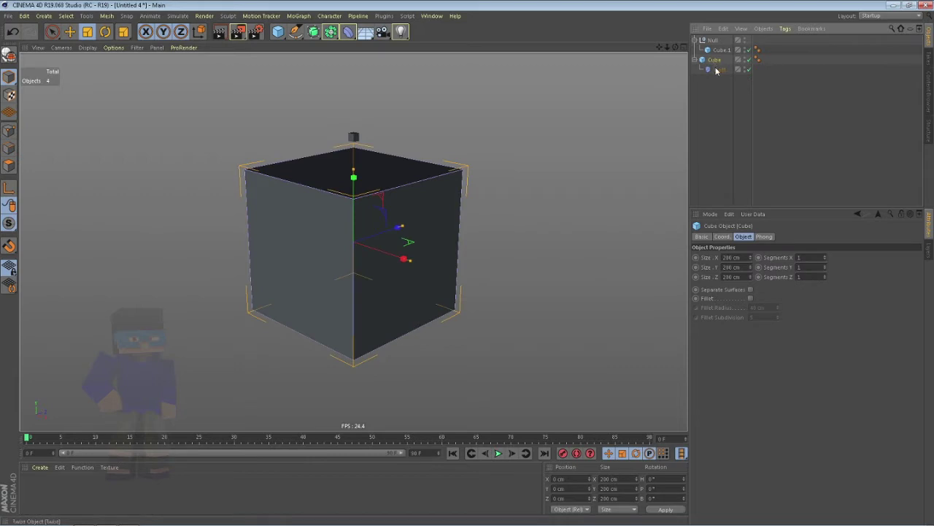
pyautogui.click(719, 69)
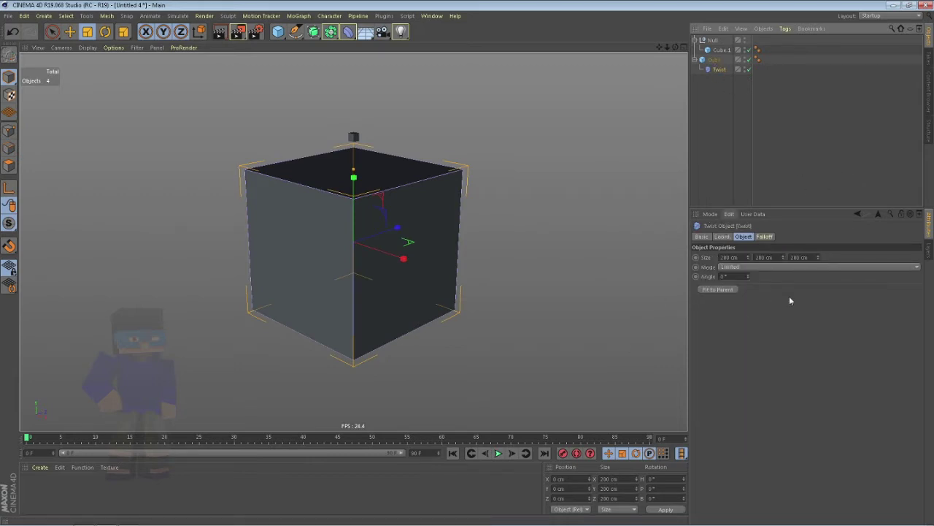
pyautogui.click(730, 289)
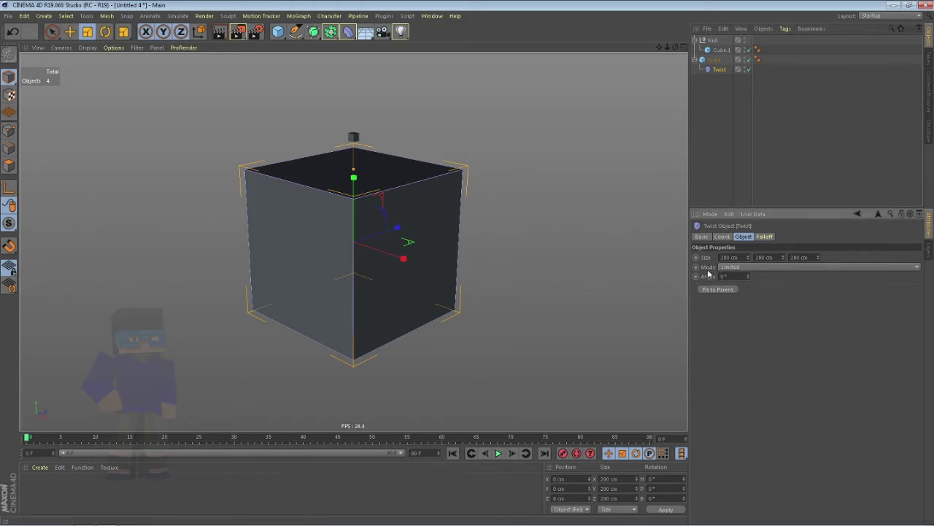
pyautogui.click(719, 107)
# Step: Rename the Null to 'titik' and Cube.1 to 'control'
pyautogui.click(712, 42)
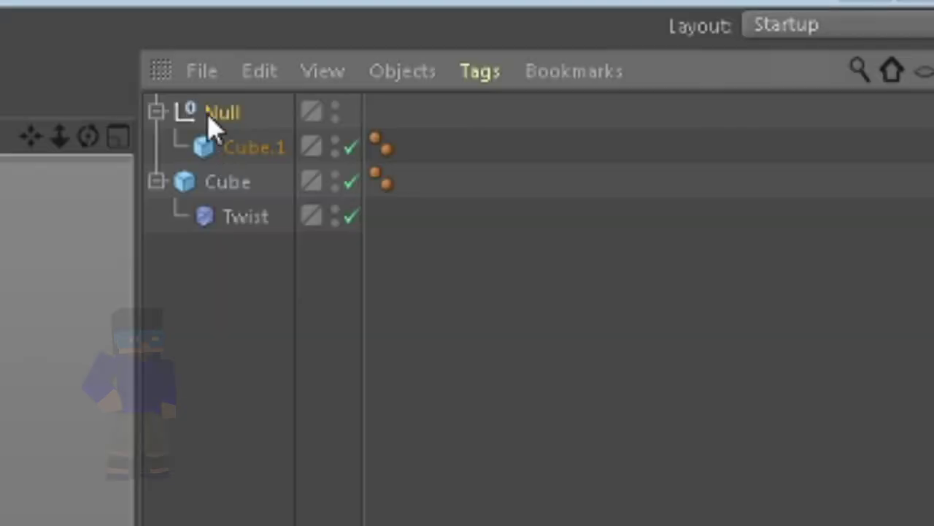
pyautogui.doubleClick(711, 41)
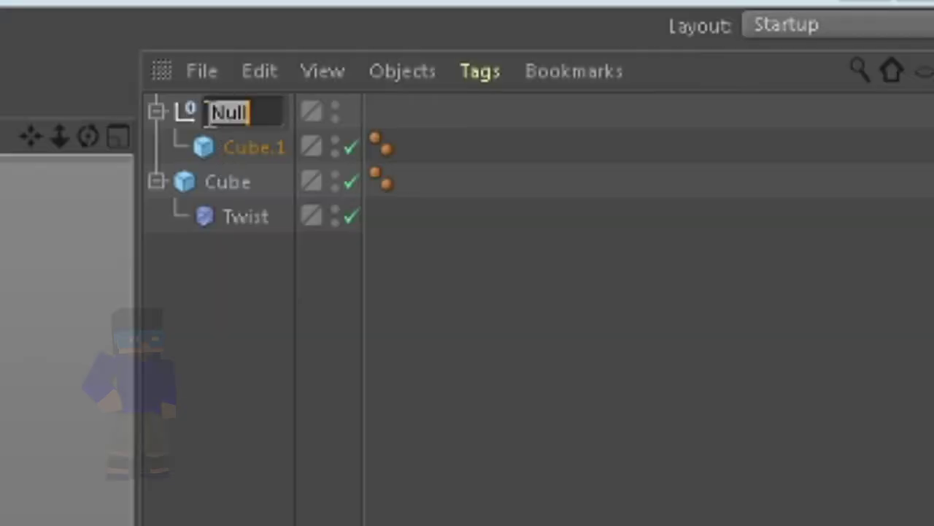
pyautogui.write('t')
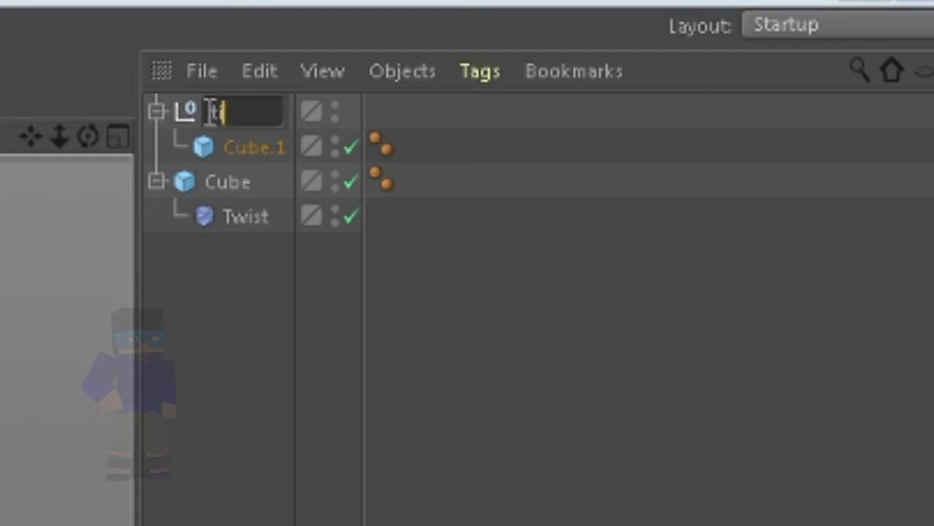
pyautogui.write('itik')
pyautogui.press('Return')
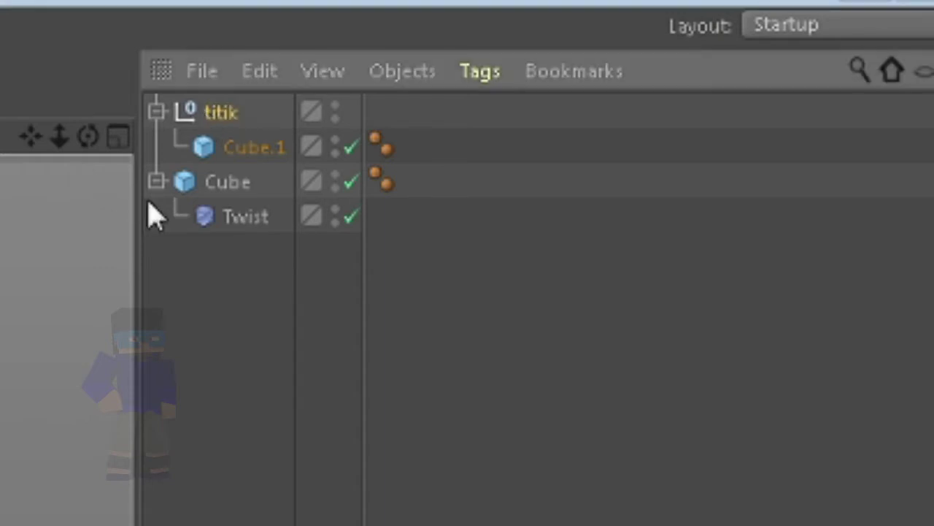
pyautogui.click(232, 146)
pyautogui.doubleClick(230, 146)
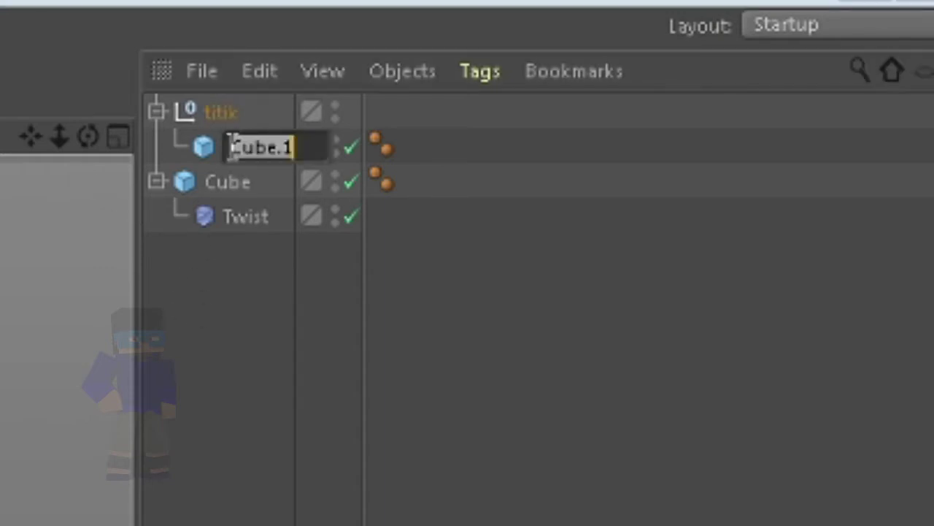
pyautogui.write('Cont')
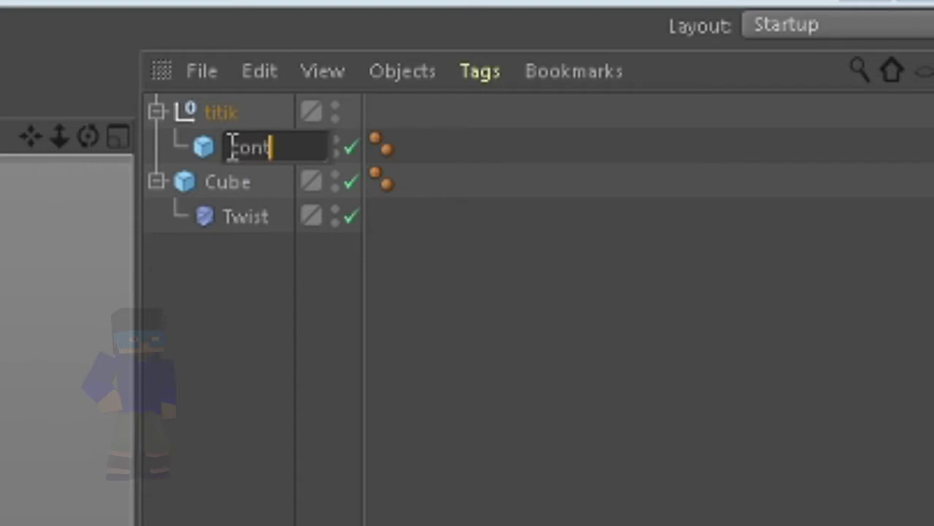
pyautogui.write('rol')
pyautogui.press('Return')
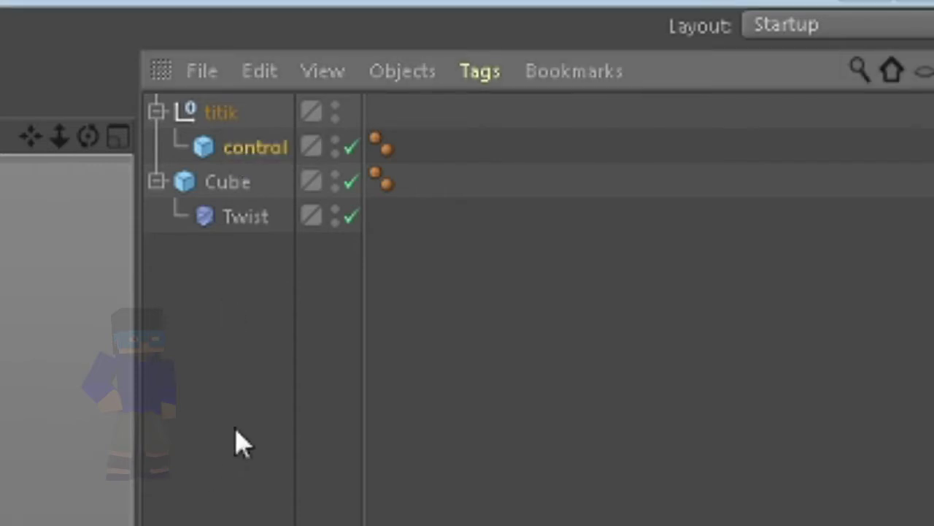
# Step: Rename the main Cube to 'objek' and the Twist deformer to 'bend'
pyautogui.doubleClick(226, 182)
pyautogui.write('c')
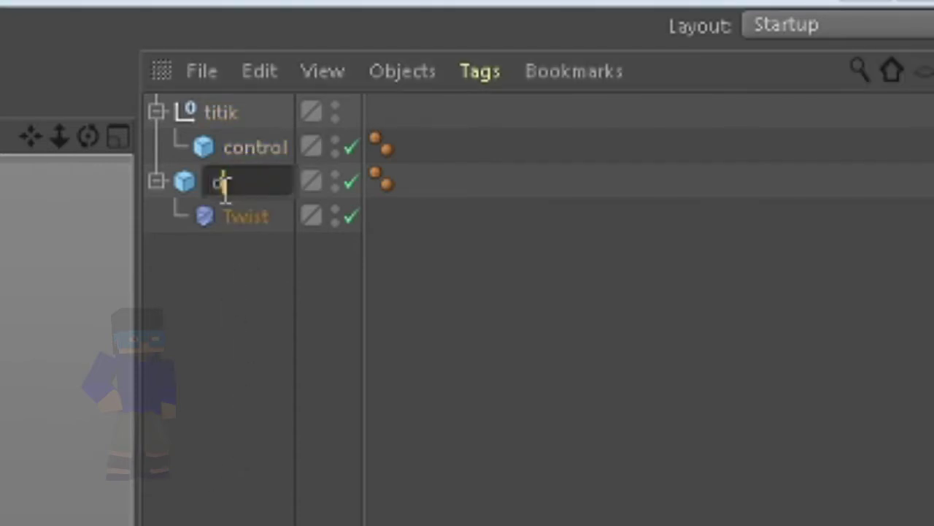
pyautogui.write('bjek')
pyautogui.press('Return')
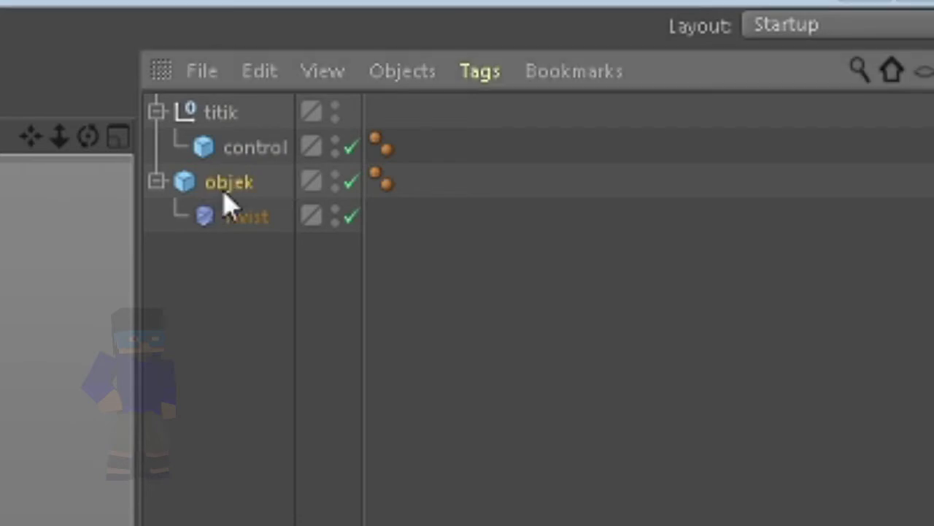
pyautogui.click(237, 217)
pyautogui.doubleClick(262, 219)
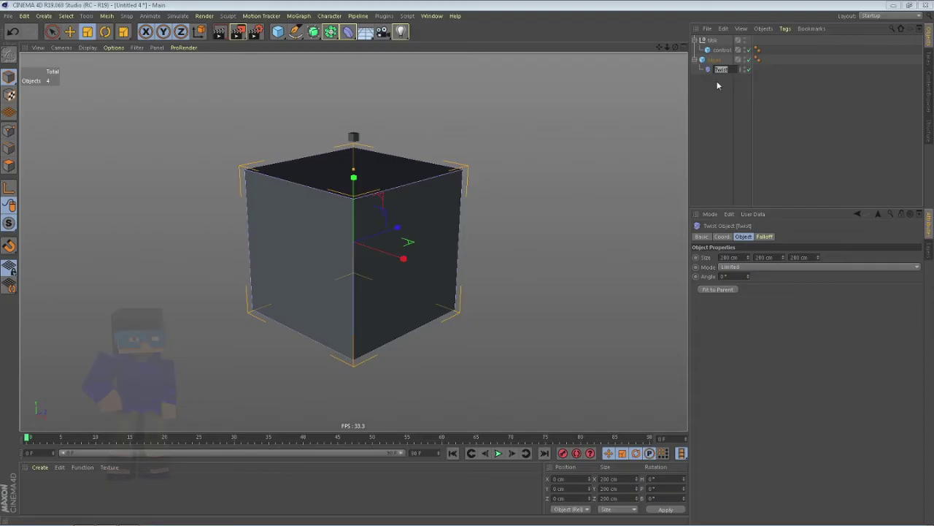
pyautogui.write('B')
pyautogui.press('Return')
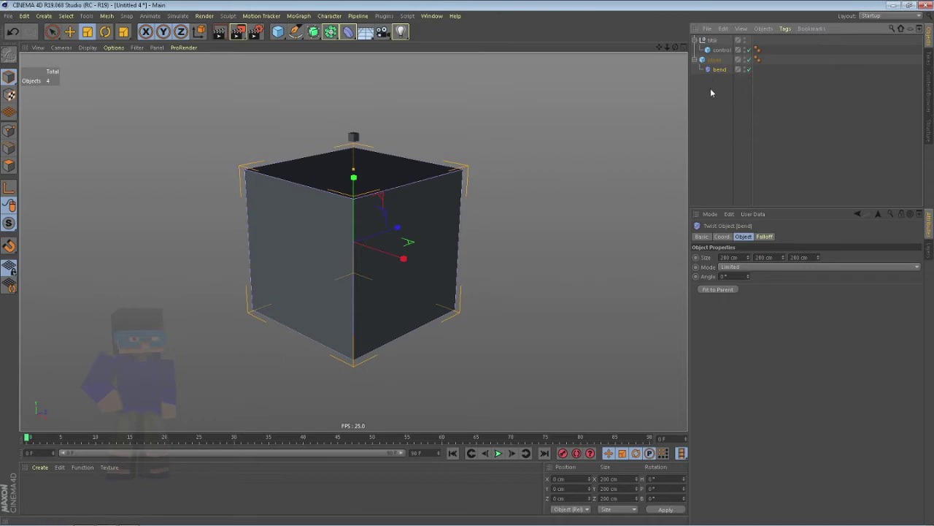
pyautogui.click(712, 86)
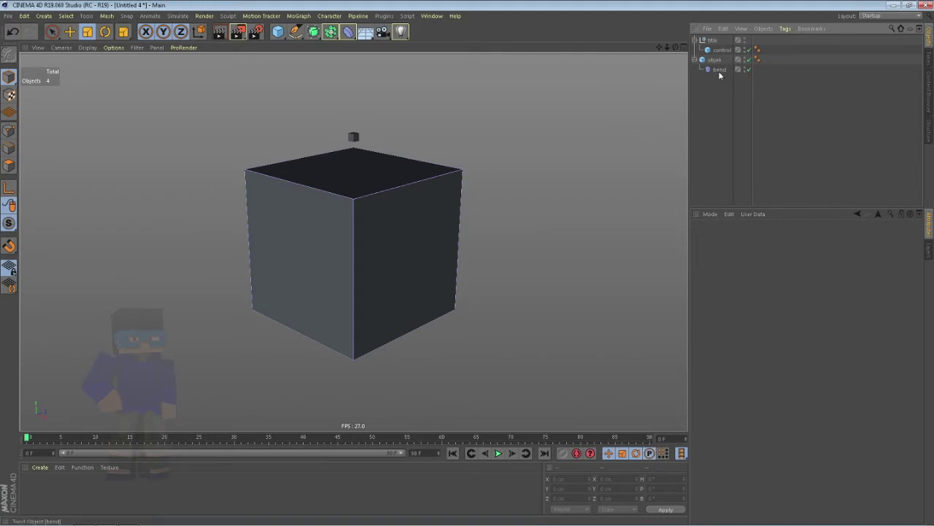
pyautogui.click(716, 60)
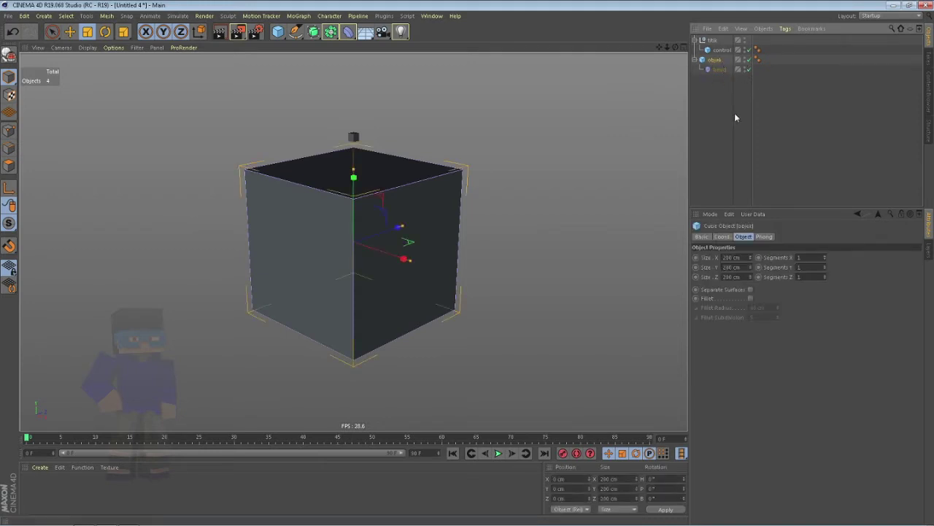
pyautogui.click(719, 71)
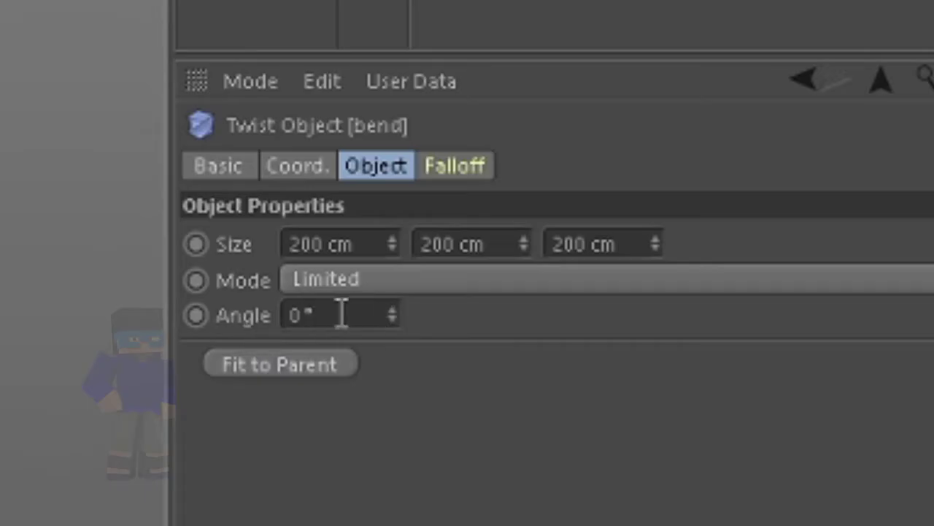
pyautogui.click(389, 313)
pyautogui.moveTo(388, 315); pyautogui.dragTo(388, 277)
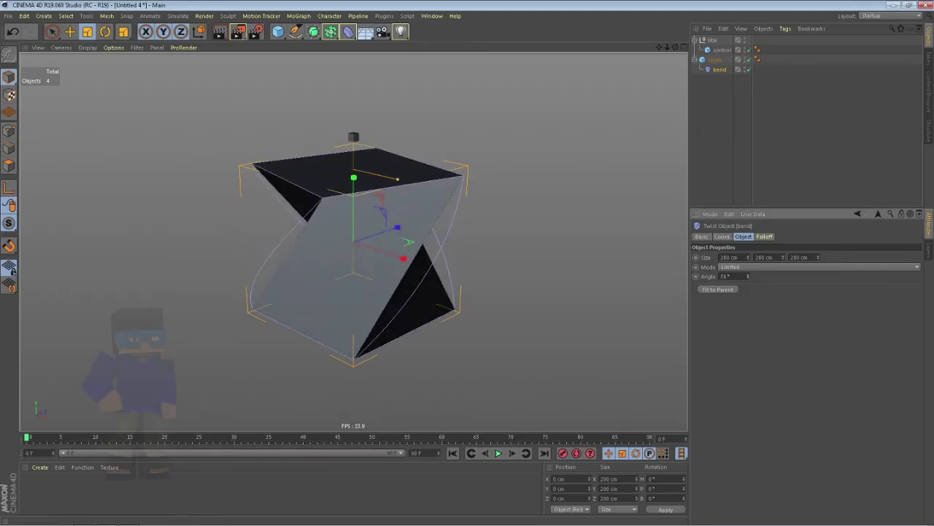
pyautogui.moveTo(747, 276); pyautogui.dragTo(747, 255)
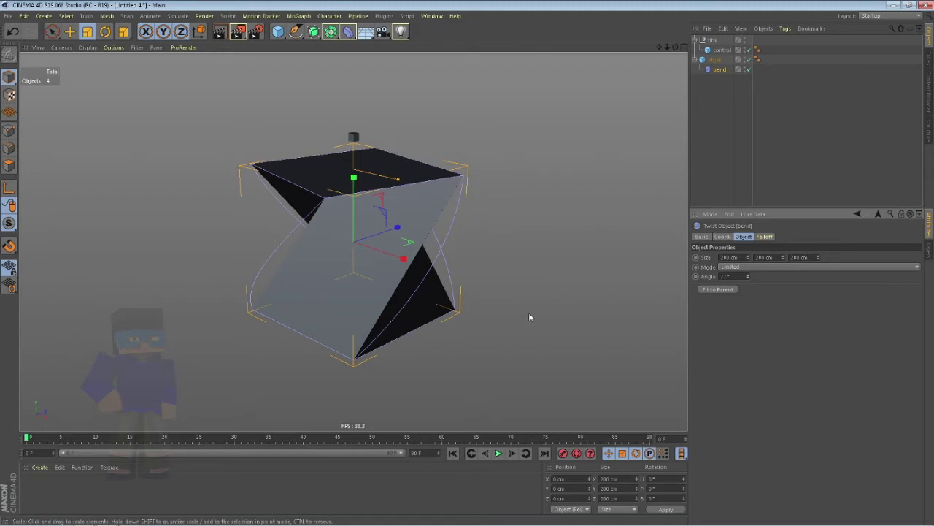
pyautogui.hotkey('ctrl', 'z')
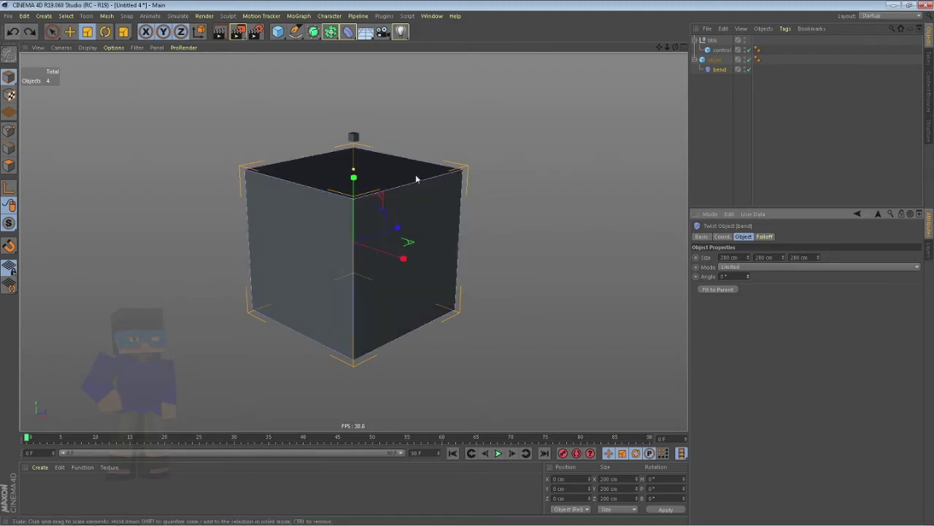
# Step: Set the objek cube's Segments X, Y and Z to 8 each
pyautogui.click(714, 60)
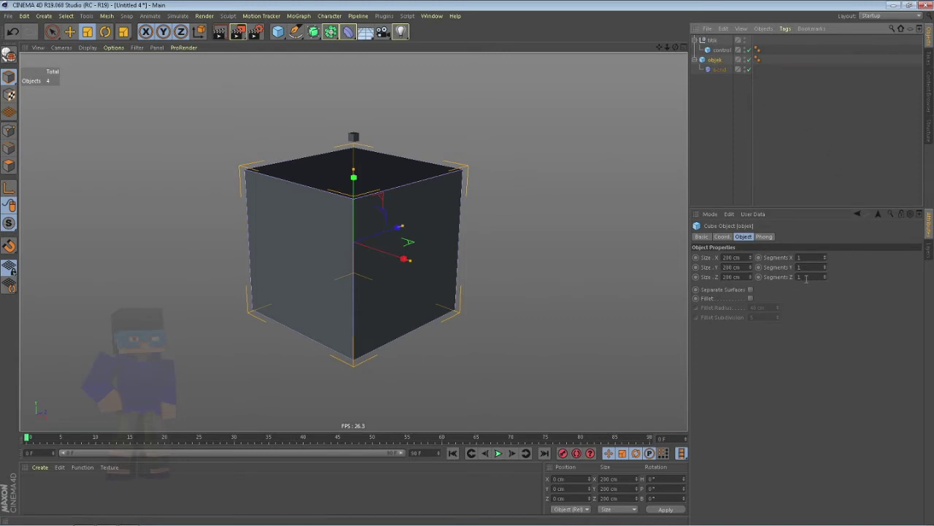
pyautogui.click(803, 277)
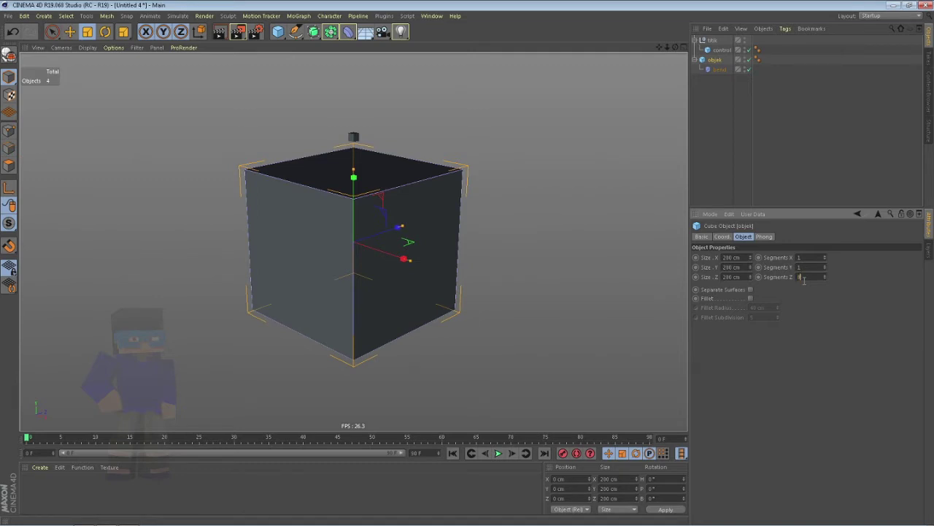
pyautogui.write('9')
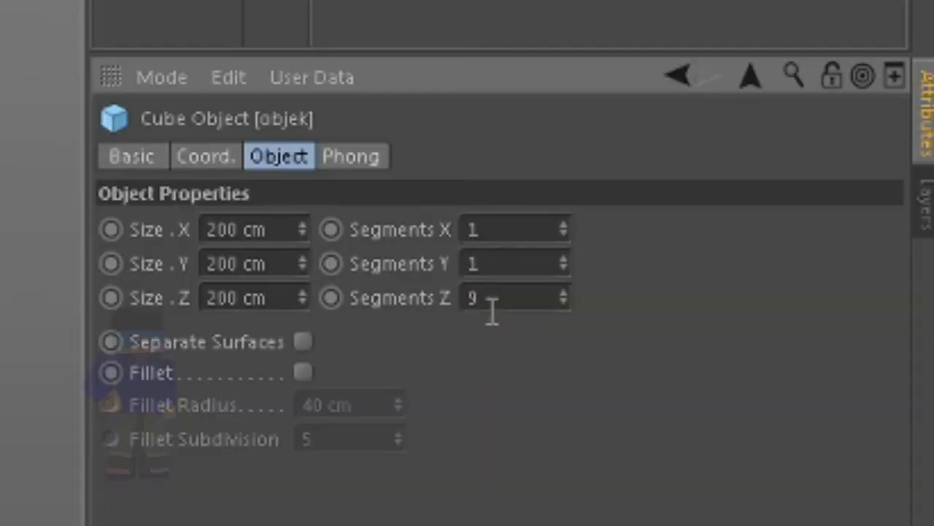
pyautogui.press('BackSpace')
pyautogui.write('8')
pyautogui.click(503, 236)
pyautogui.press('BackSpace')
pyautogui.write('9')
pyautogui.press('BackSpace')
pyautogui.write('8')
pyautogui.press('Tab')
pyautogui.write('8')
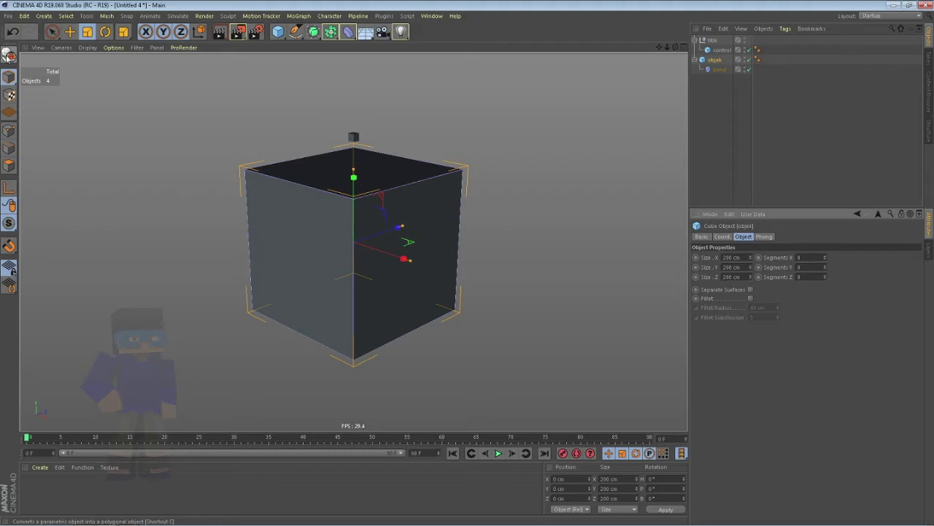
# Step: Make objek editable, try Live Selection and Polygons mode, then return to Model mode
pyautogui.click(9, 55)
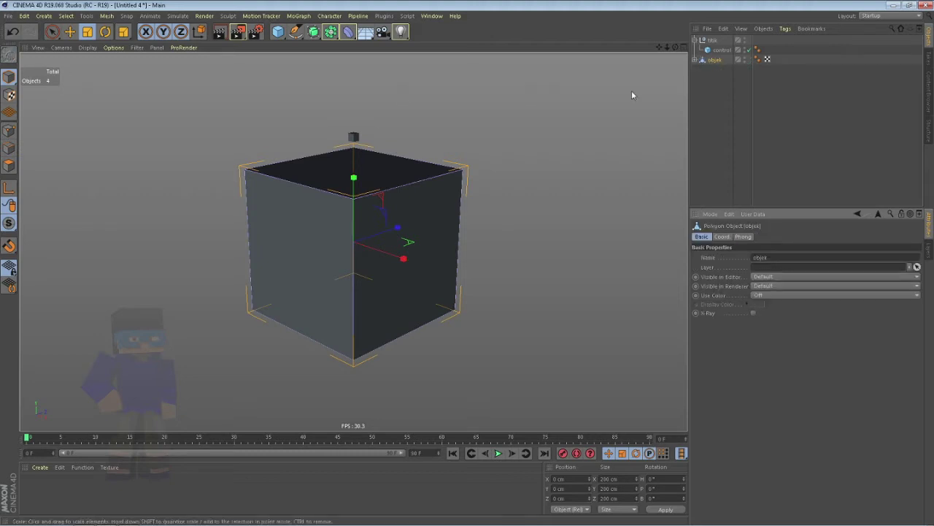
pyautogui.click(697, 60)
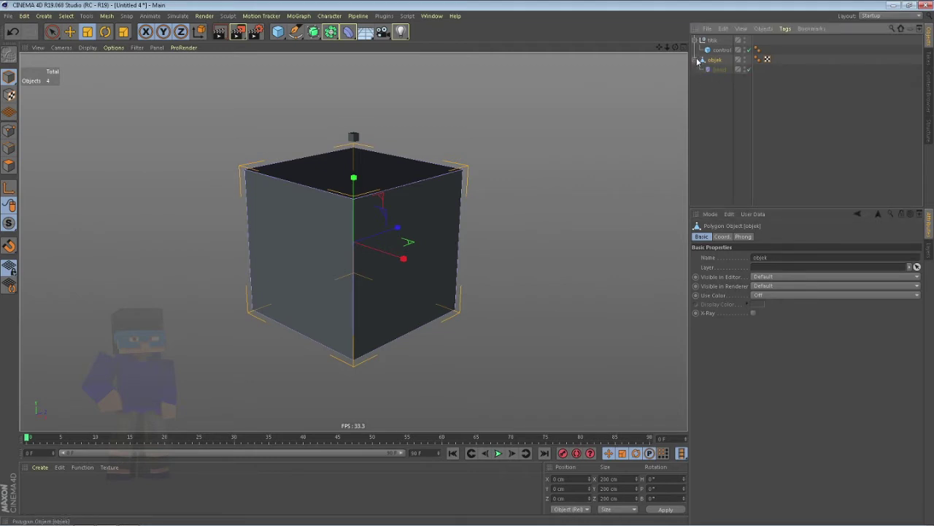
pyautogui.click(698, 60)
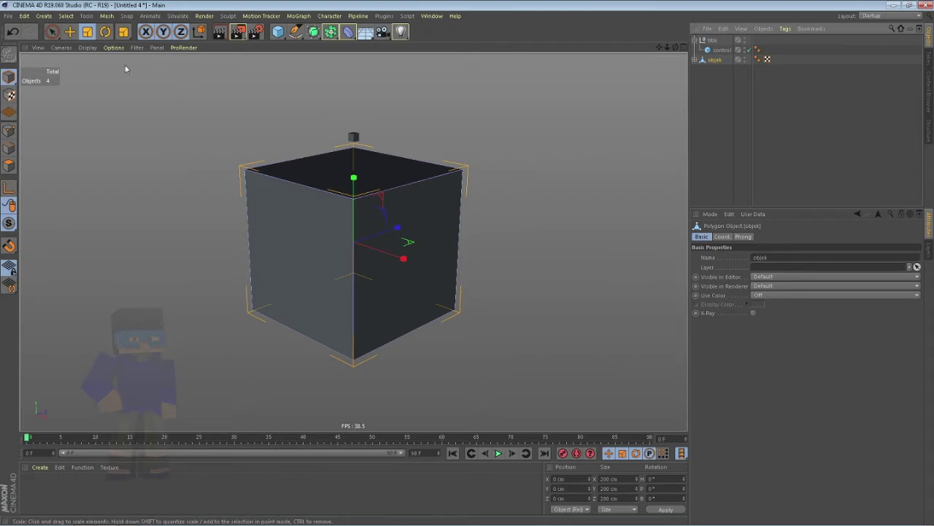
pyautogui.click(51, 31)
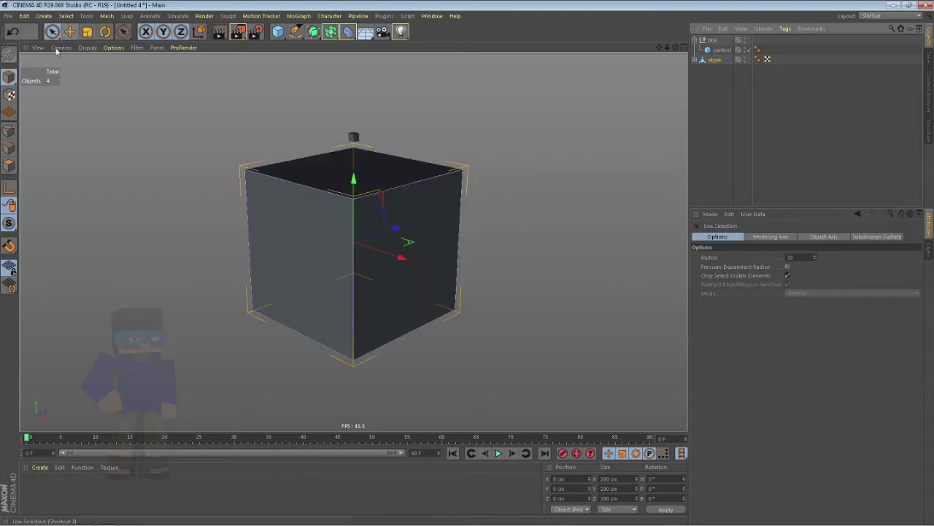
pyautogui.click(9, 165)
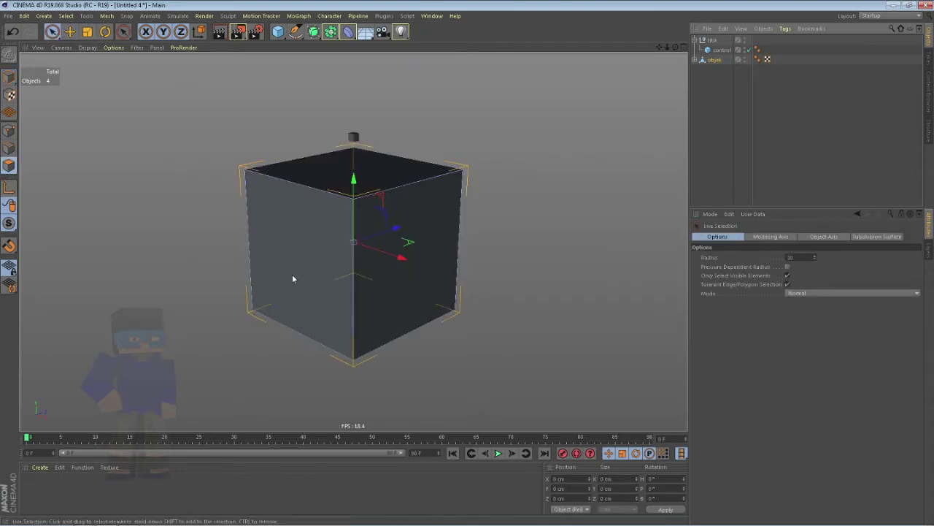
pyautogui.click(8, 78)
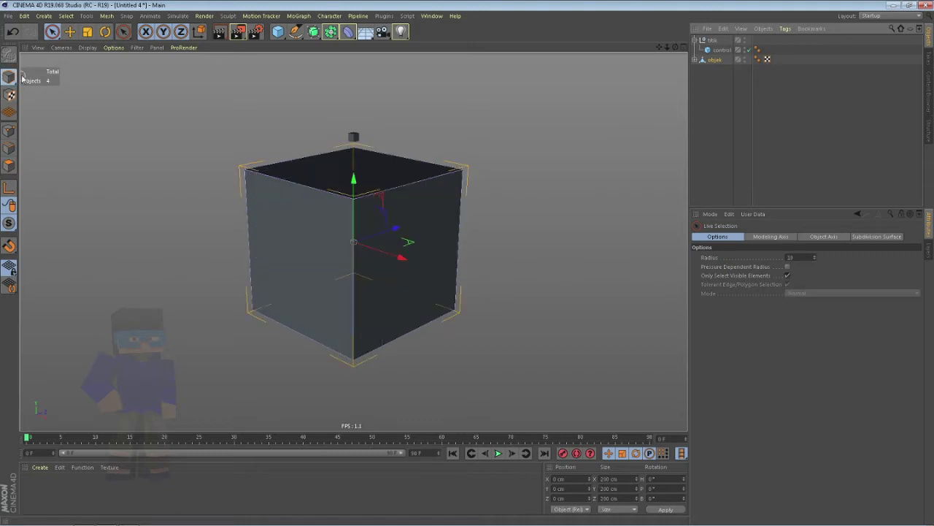
pyautogui.click(69, 31)
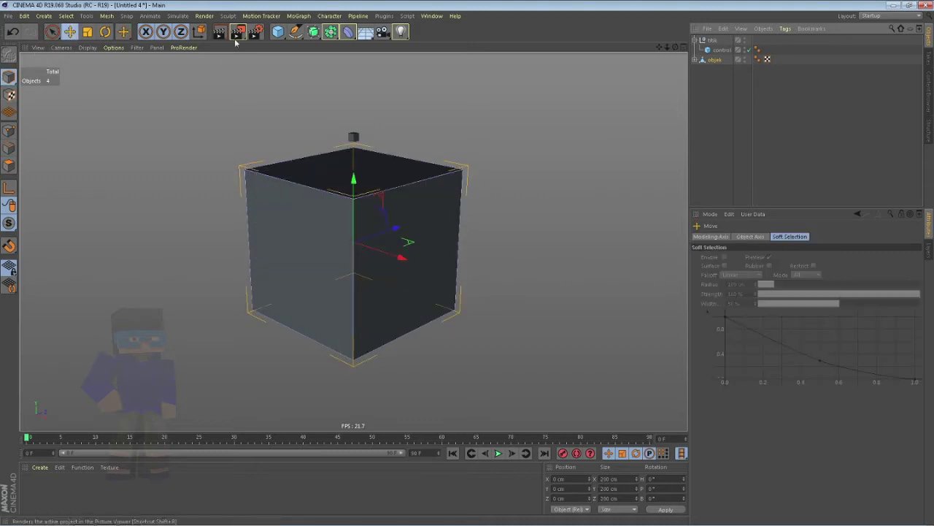
# Step: Test-twist the cube via bend's Angle, undo it, and reselect objek
pyautogui.click(702, 60)
pyautogui.click(719, 69)
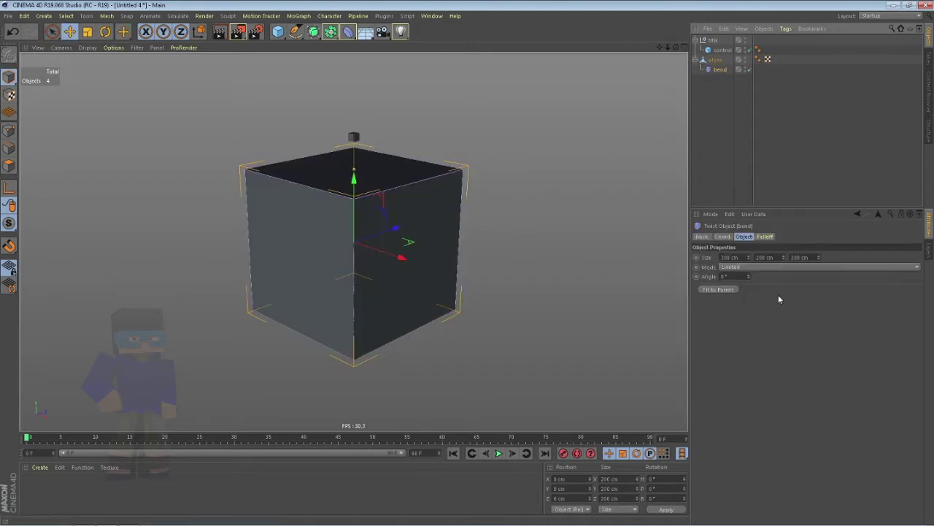
pyautogui.moveTo(748, 276)
pyautogui.mouseDown()
pyautogui.moveTo(752, 241)
pyautogui.moveTo(752, 313)
pyautogui.mouseUp()
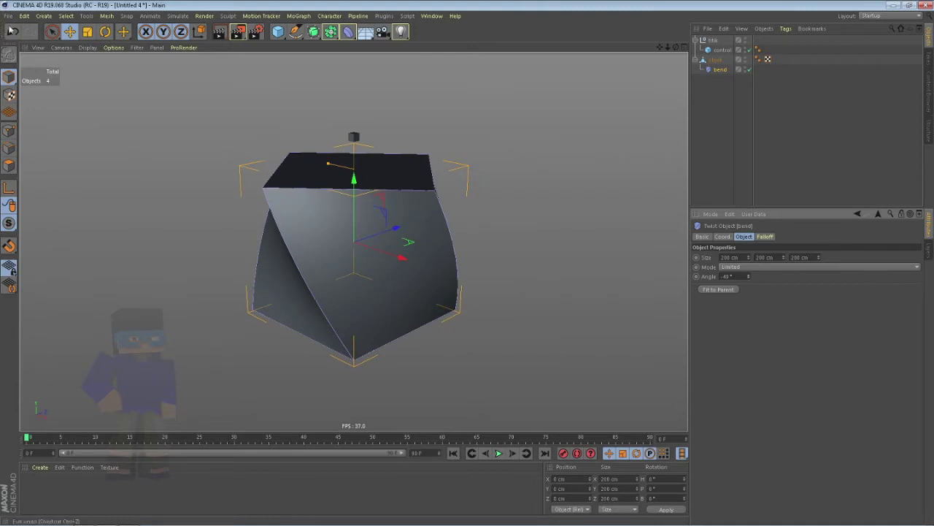
pyautogui.click(12, 32)
pyautogui.click(788, 186)
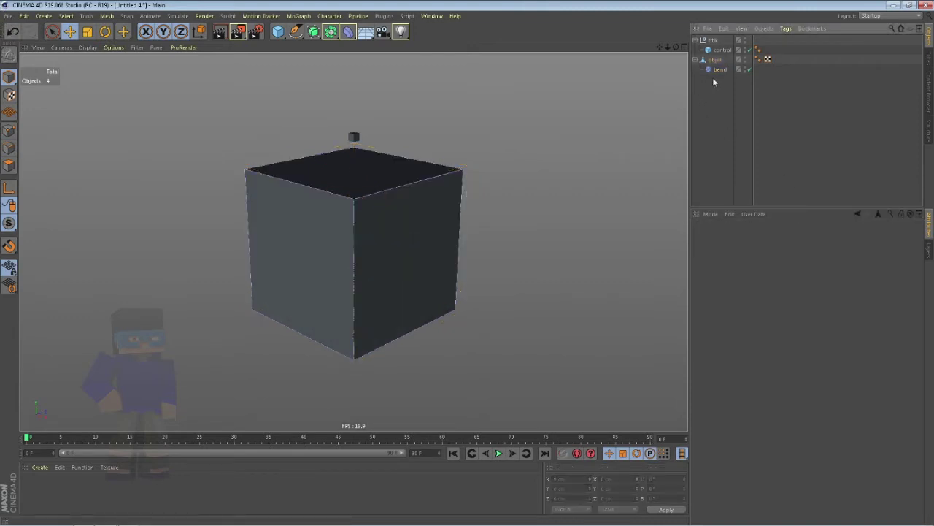
pyautogui.click(715, 41)
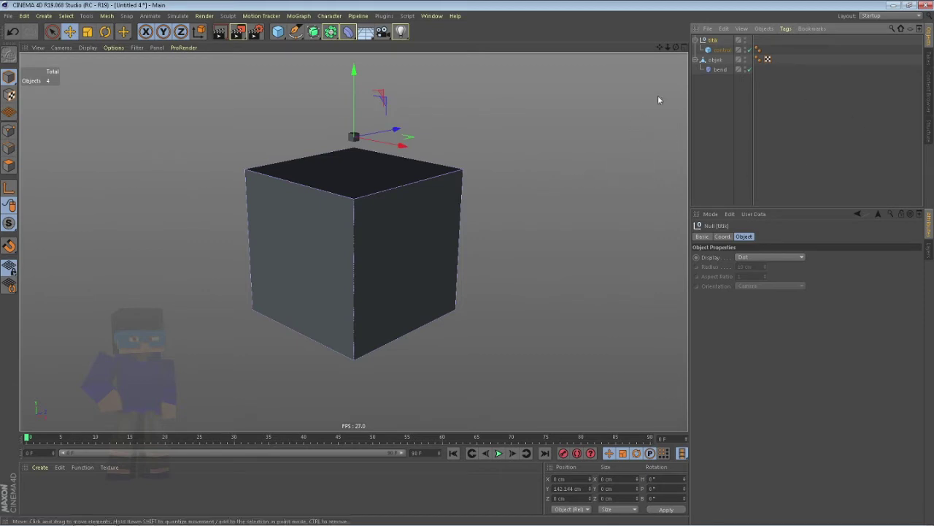
pyautogui.click(714, 61)
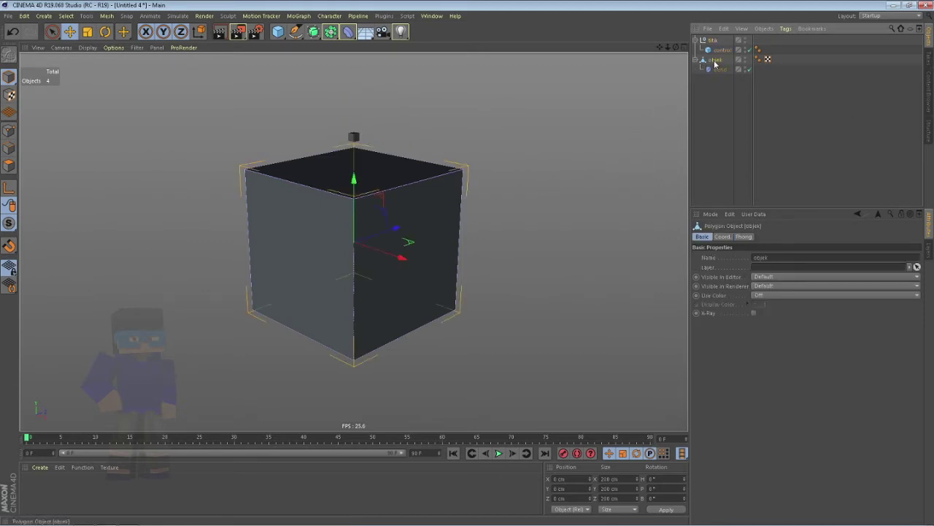
# Step: Attach an XPresso tag to objek via the Cinema 4D Tags context menu
pyautogui.rightClick(716, 65)
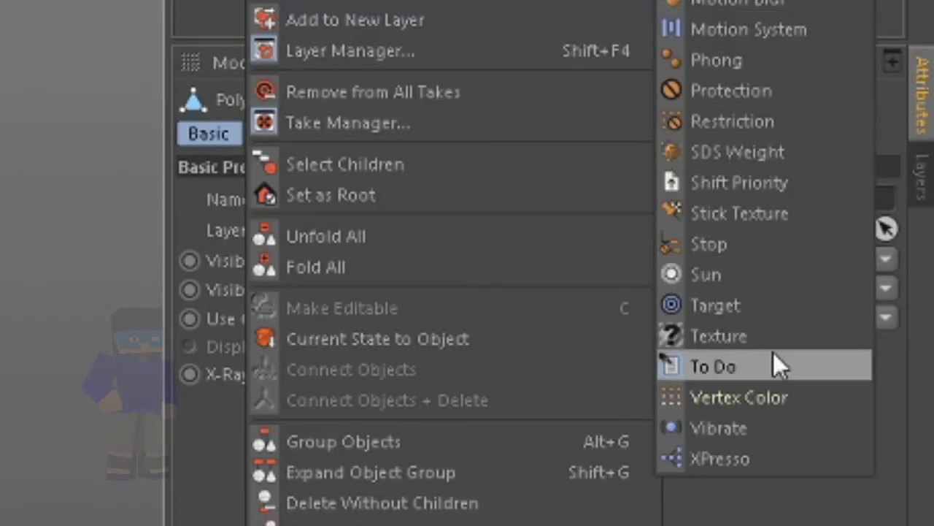
pyautogui.click(806, 452)
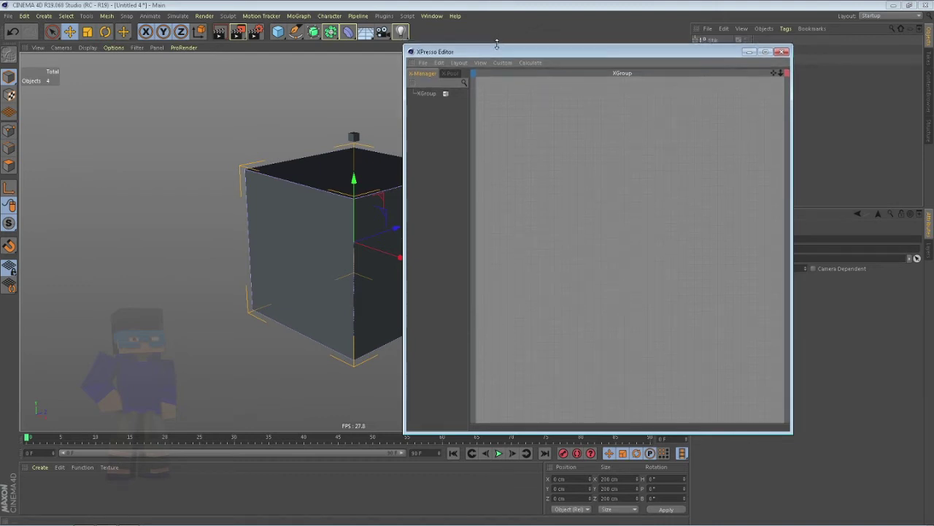
# Step: Dock the XPresso Editor into the main layout and widen the 3D view and node panels
pyautogui.moveTo(496, 38); pyautogui.dragTo(489, 85)
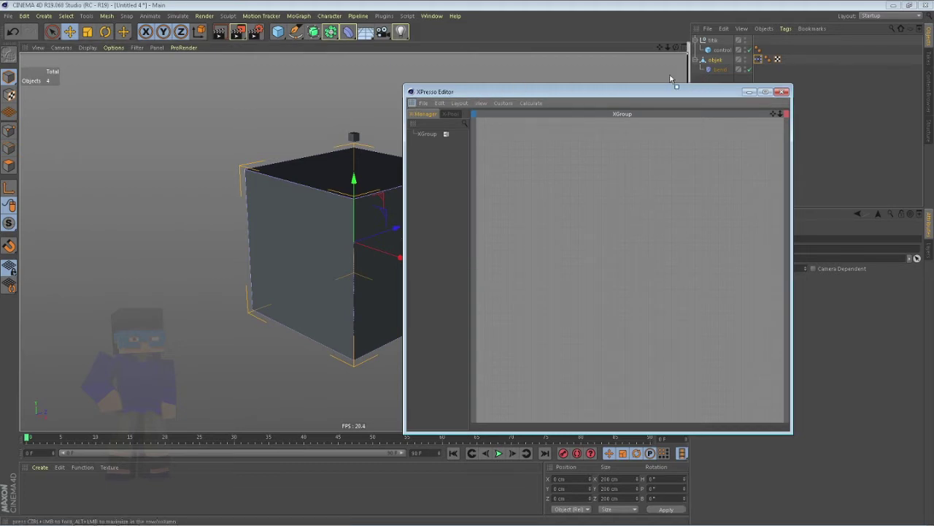
pyautogui.moveTo(655, 83); pyautogui.dragTo(669, 74)
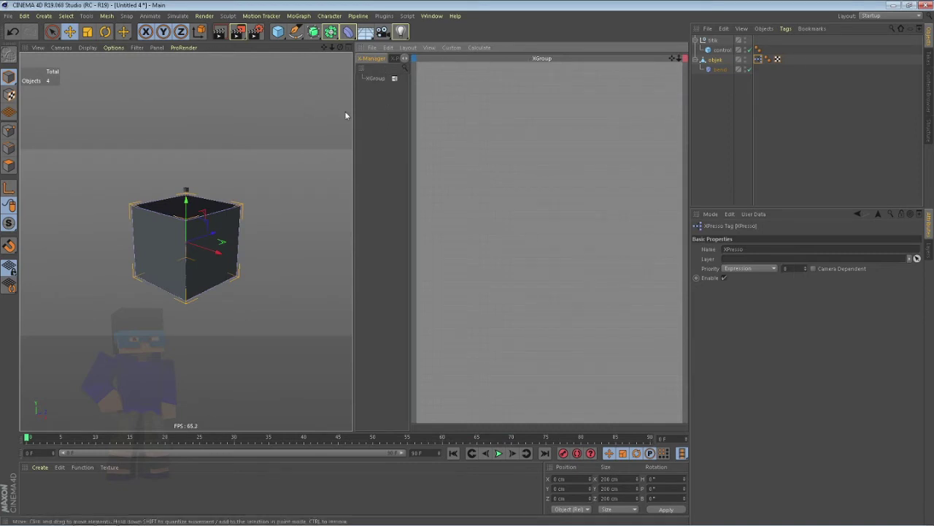
pyautogui.moveTo(353, 110); pyautogui.dragTo(365, 108)
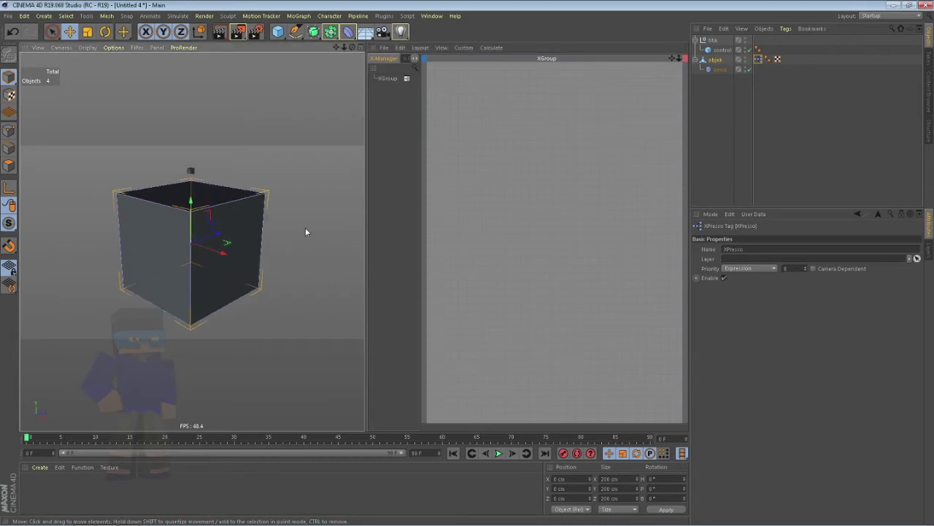
pyautogui.click(305, 227)
pyautogui.scroll(5, 199, 258)
pyautogui.scroll(2, 101, 301)
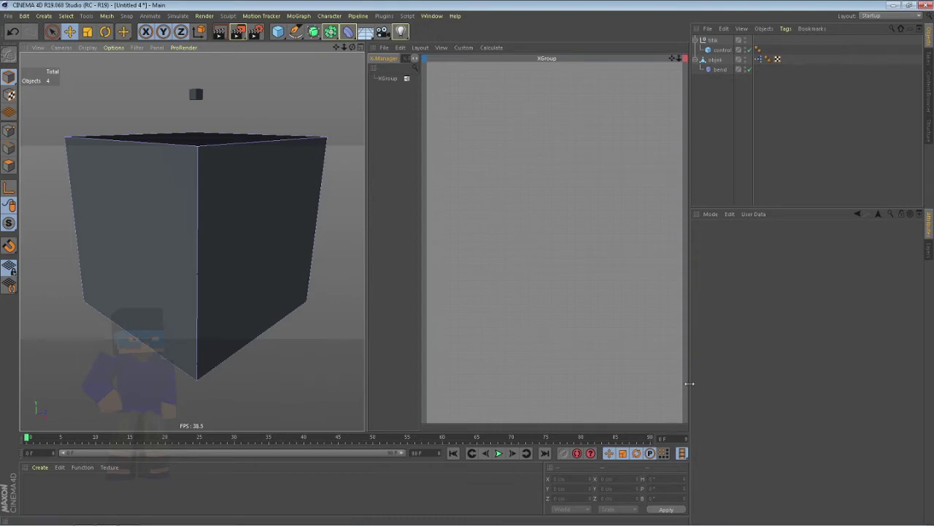
pyautogui.moveTo(689, 383); pyautogui.dragTo(738, 379)
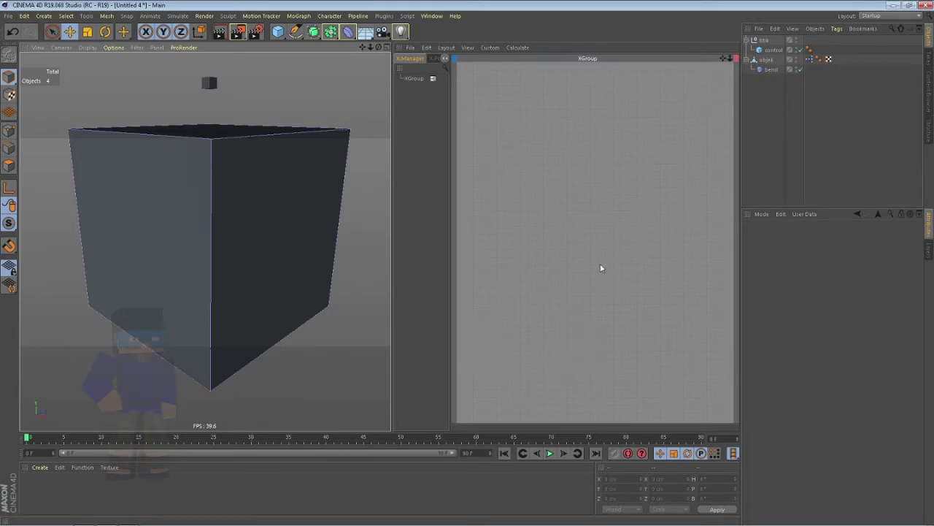
# Step: Select the control and objek cubes, then try dragging the XPresso tag off tilta
pyautogui.click(773, 49)
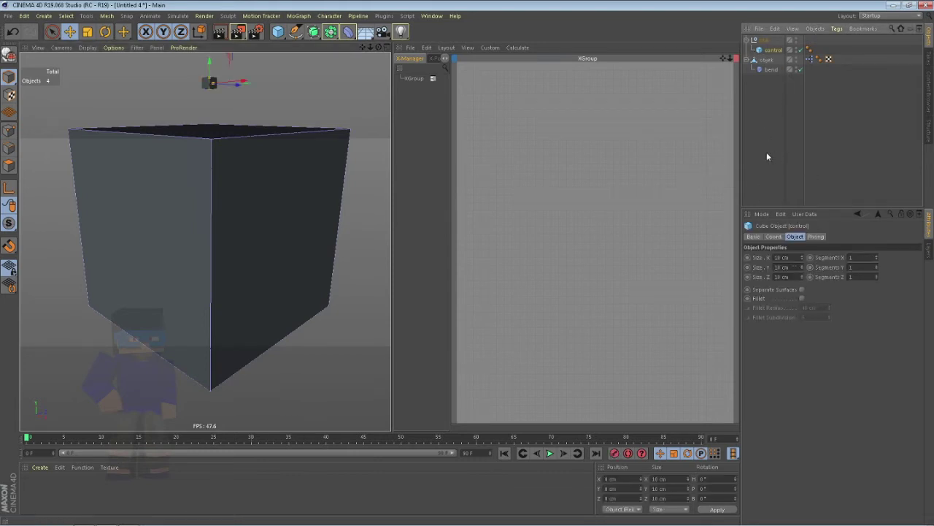
pyautogui.click(767, 92)
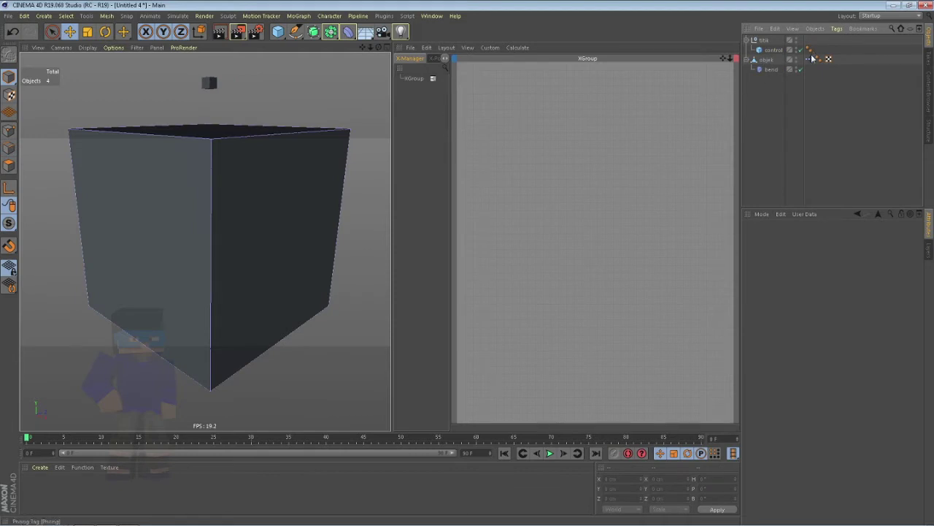
pyautogui.click(768, 60)
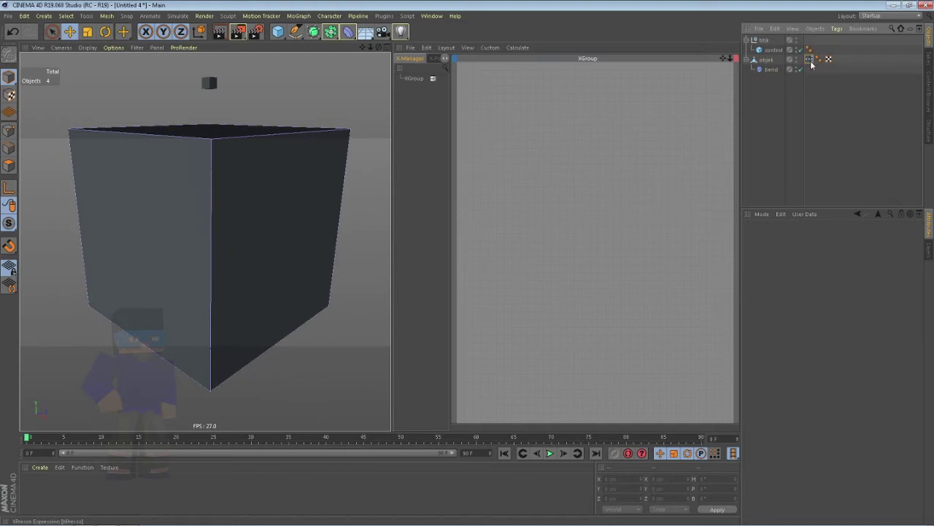
pyautogui.click(808, 40)
pyautogui.moveTo(808, 40)
pyautogui.mouseDown()
pyautogui.moveTo(816, 70)
pyautogui.moveTo(809, 41)
pyautogui.mouseUp()
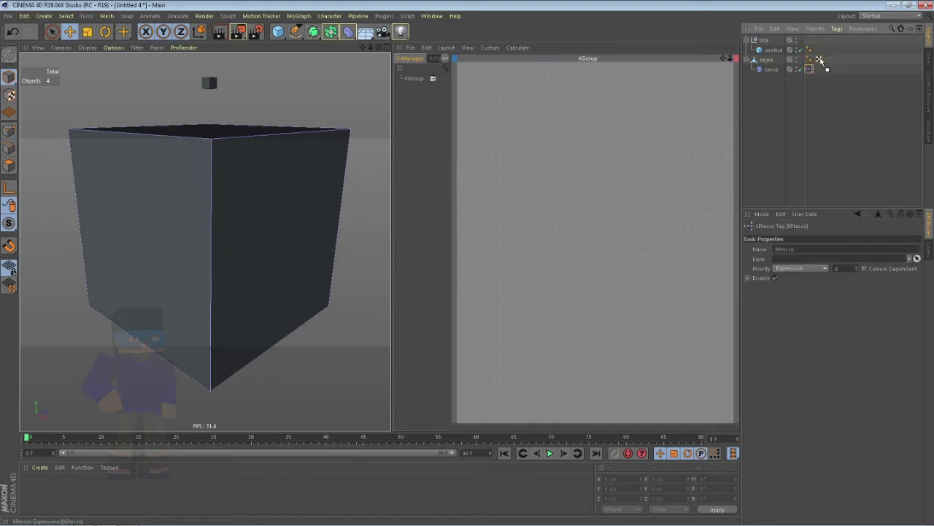
pyautogui.click(765, 59)
pyautogui.click(768, 40)
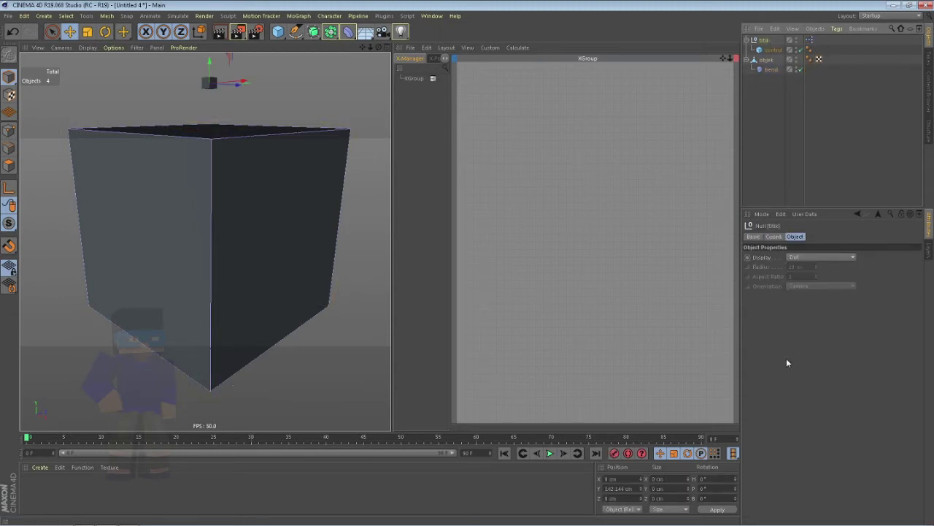
# Step: Move the XPresso tag from tilta onto objek and review its settings
pyautogui.moveTo(809, 40); pyautogui.dragTo(813, 61)
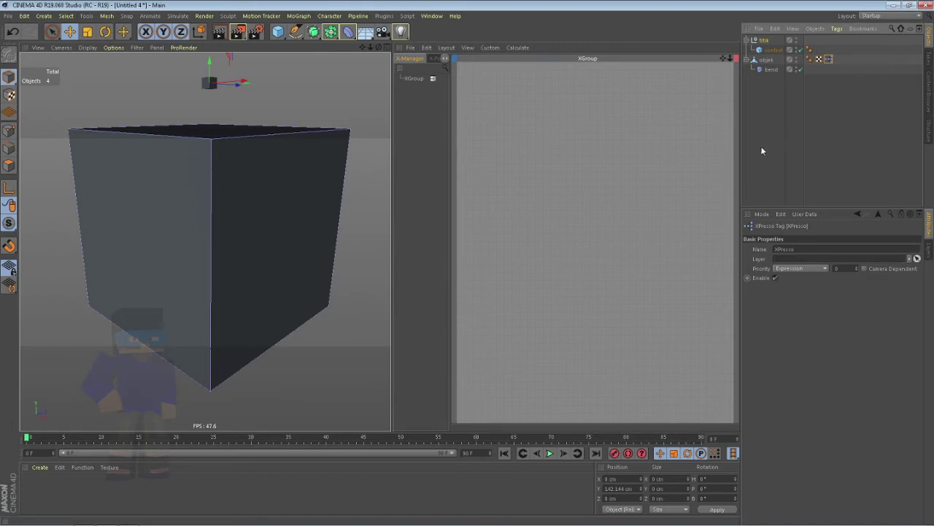
pyautogui.click(11, 32)
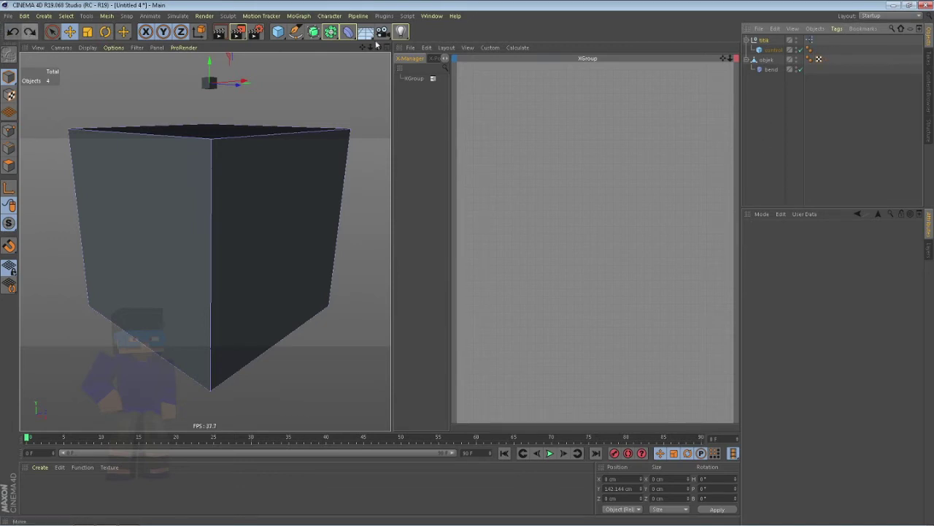
pyautogui.click(30, 32)
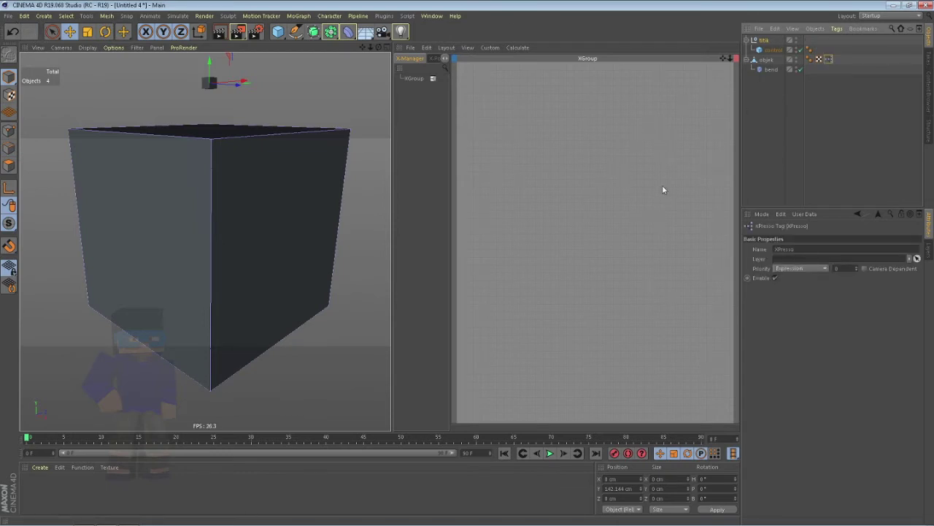
pyautogui.click(763, 107)
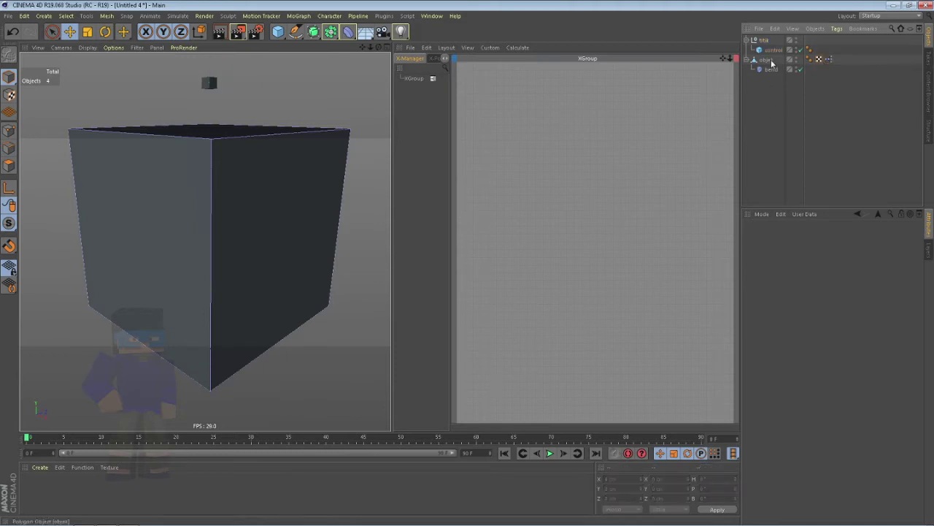
pyautogui.click(771, 53)
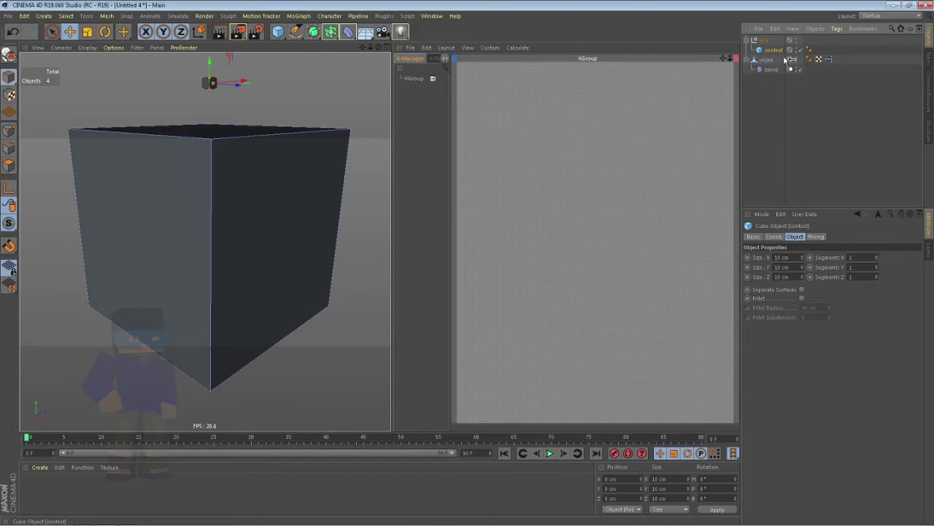
pyautogui.click(827, 59)
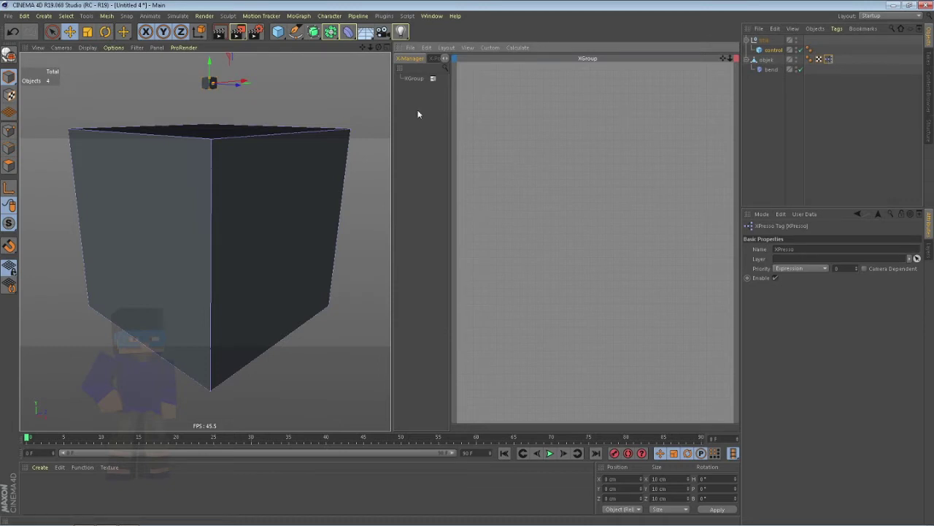
pyautogui.click(760, 87)
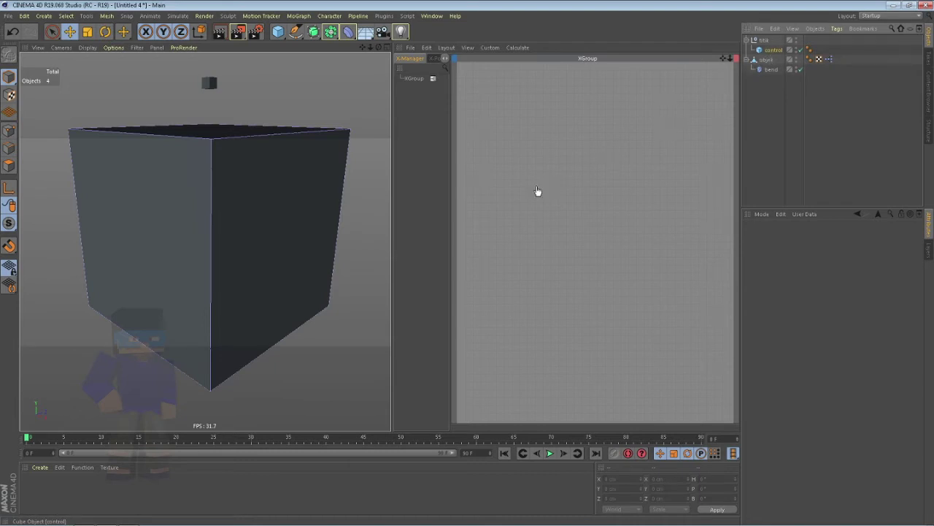
# Step: Drop the 'control' cube and then the 'bend' deformer into the XGroup as object nodes, and arrange them
pyautogui.moveTo(514, 202); pyautogui.dragTo(521, 198)
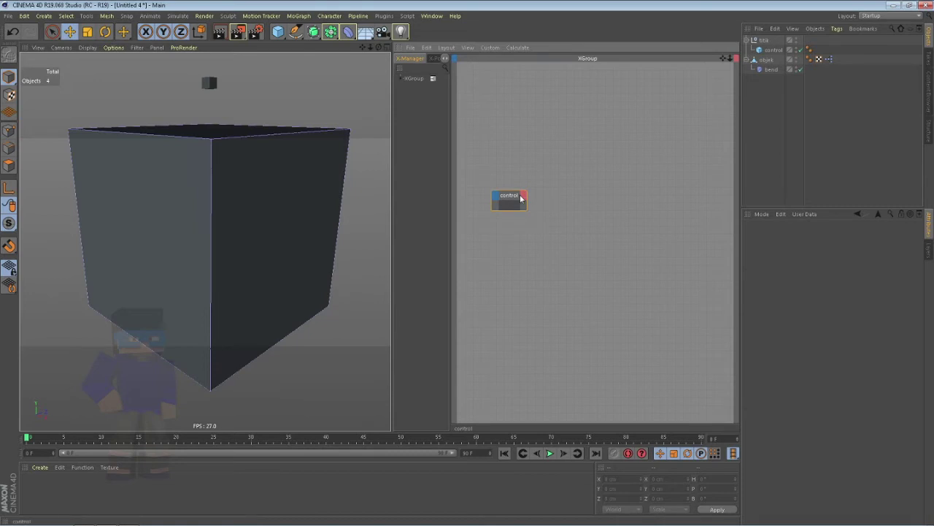
pyautogui.scroll(2, 521, 198)
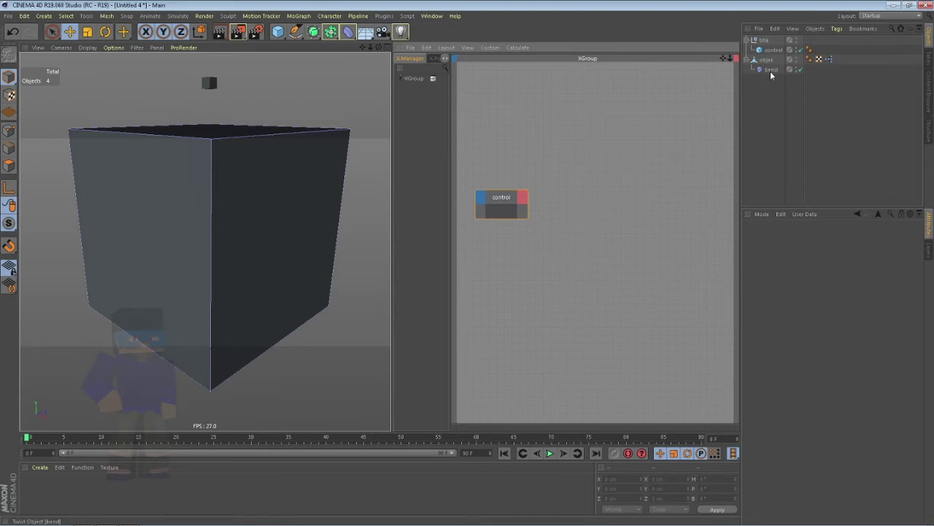
pyautogui.moveTo(771, 70); pyautogui.dragTo(672, 199)
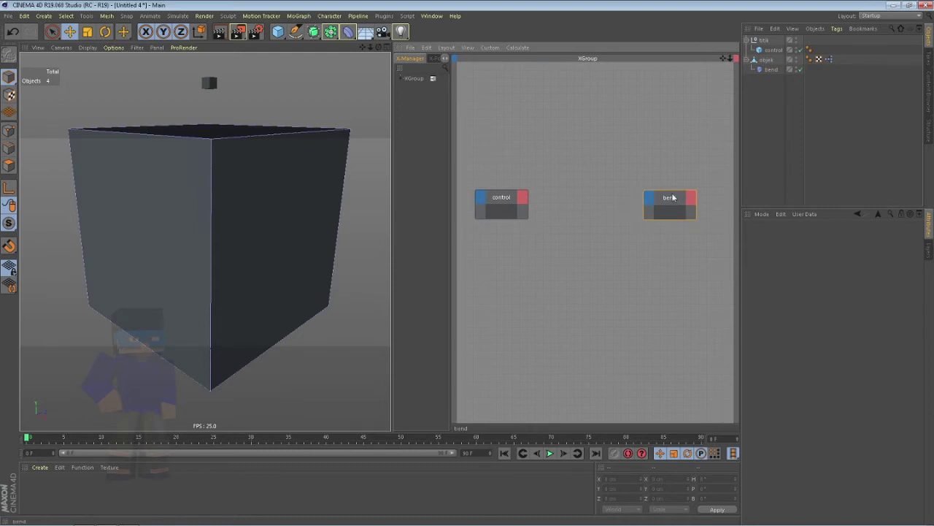
pyautogui.moveTo(652, 199)
pyautogui.mouseDown()
pyautogui.moveTo(682, 146)
pyautogui.moveTo(686, 108)
pyautogui.moveTo(672, 310)
pyautogui.moveTo(673, 192)
pyautogui.moveTo(678, 198)
pyautogui.mouseUp()
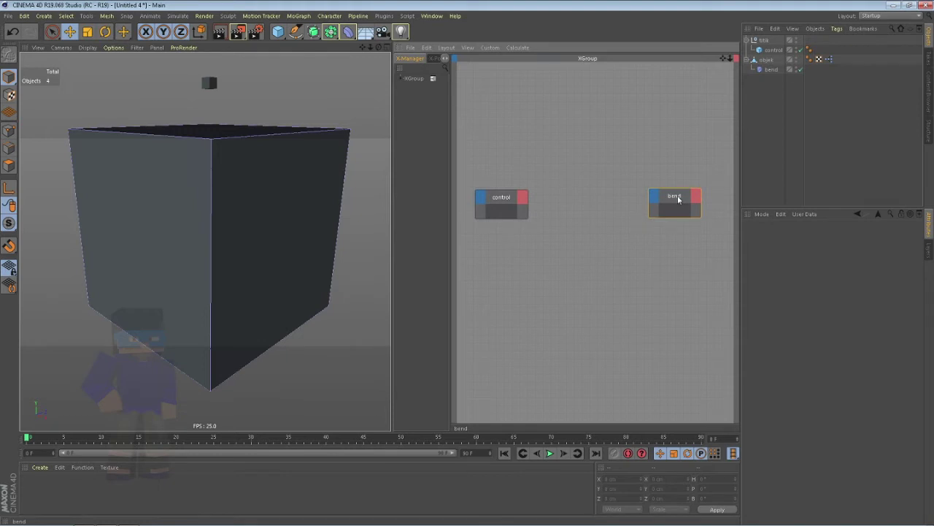
pyautogui.click(653, 198)
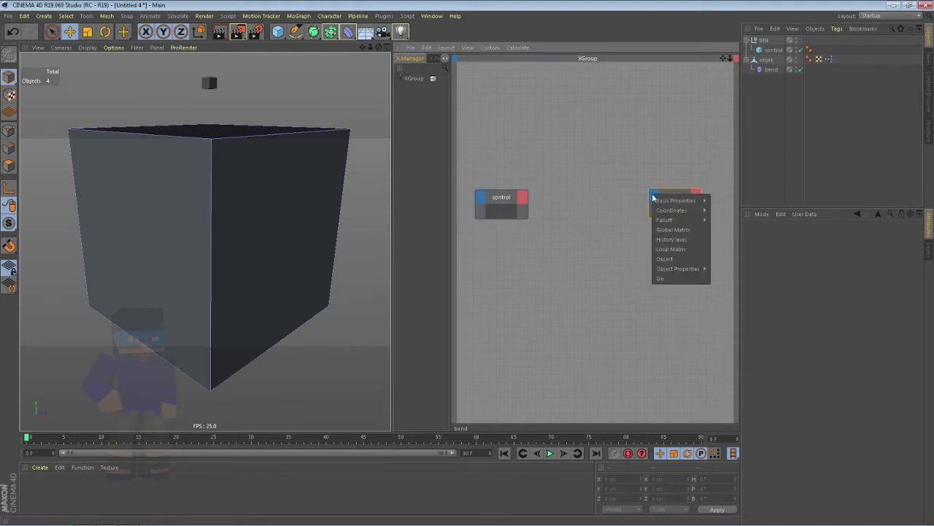
pyautogui.click(770, 71)
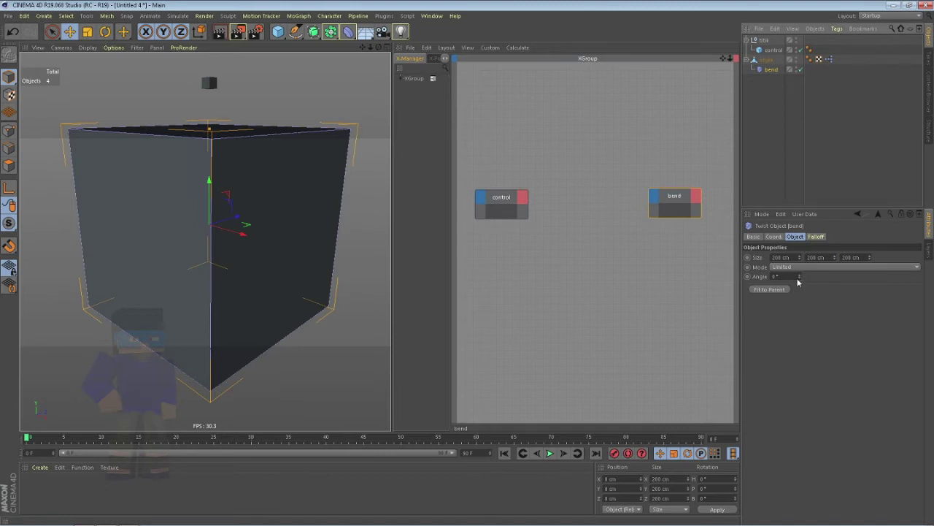
pyautogui.moveTo(800, 278); pyautogui.dragTo(832, 277)
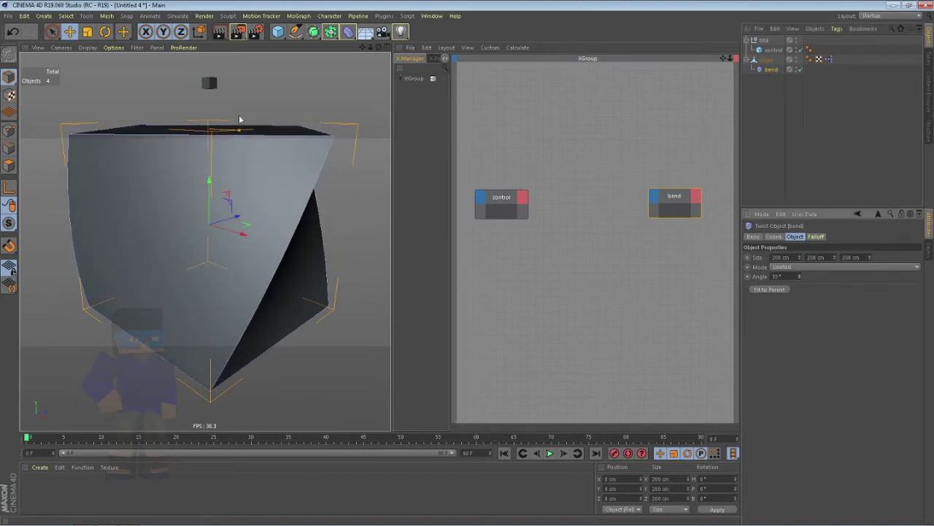
pyautogui.click(13, 36)
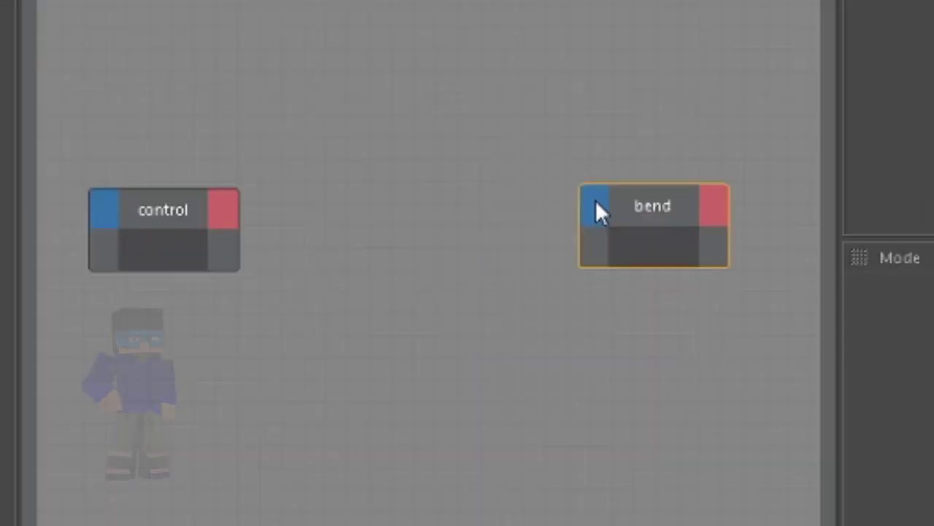
pyautogui.click(655, 195)
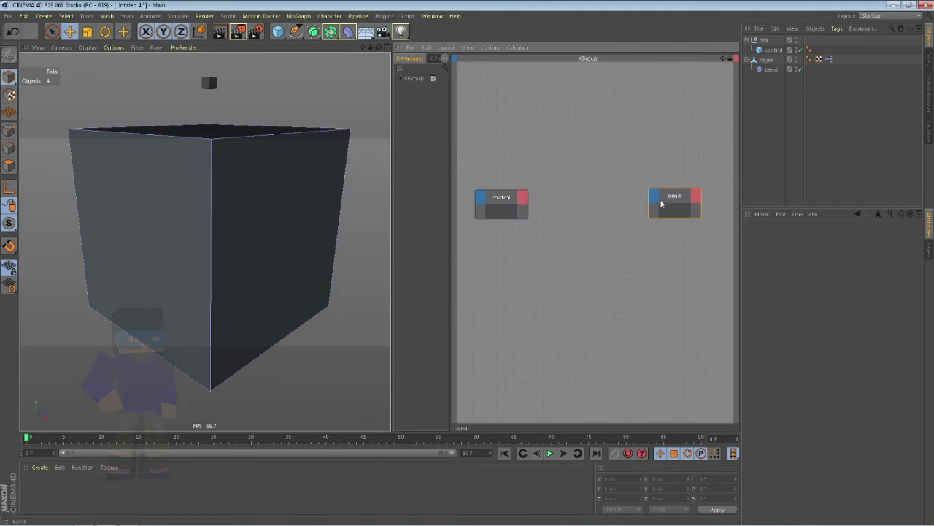
# Step: Add an Object Properties > Angle input port to the bend node
pyautogui.click(657, 198)
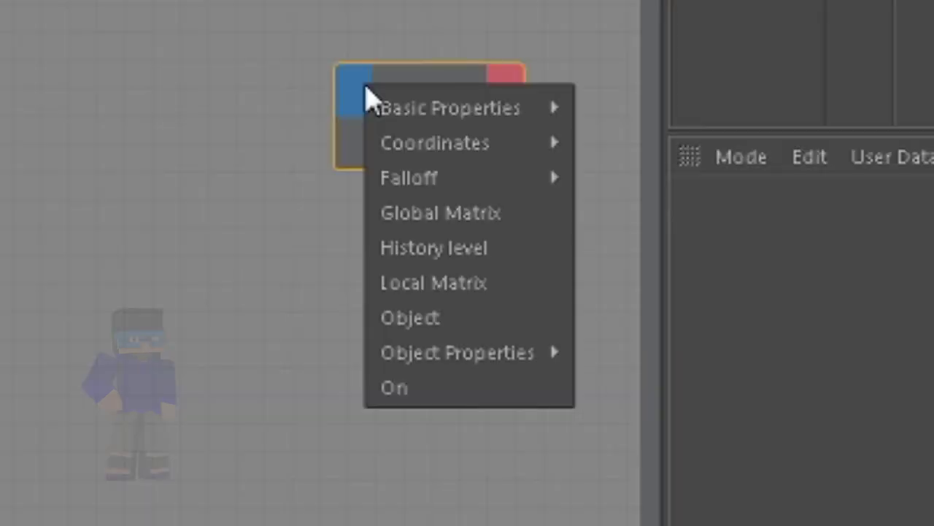
pyautogui.click(357, 41)
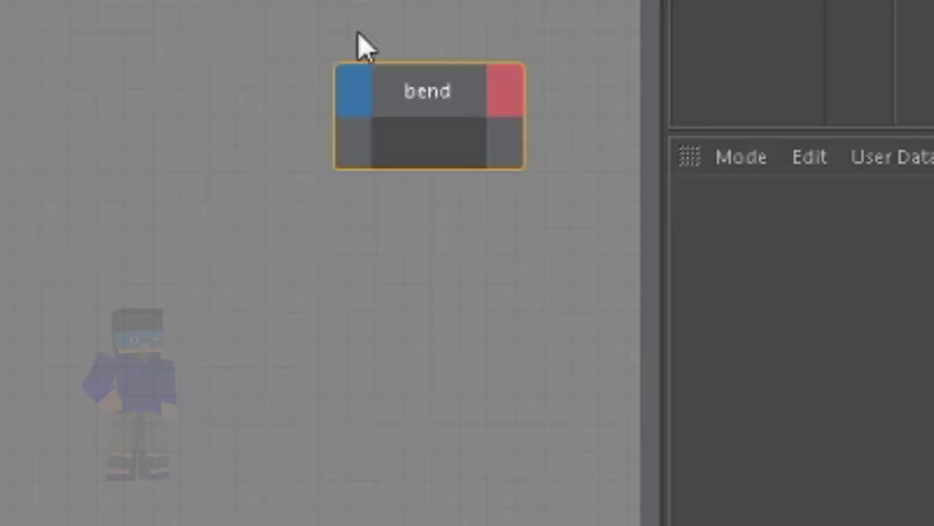
pyautogui.click(363, 94)
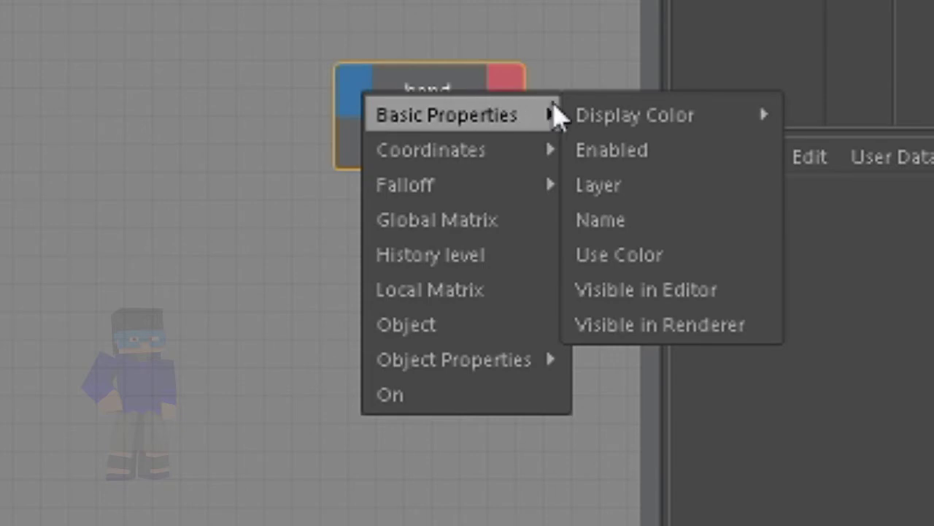
pyautogui.moveTo(454, 359)
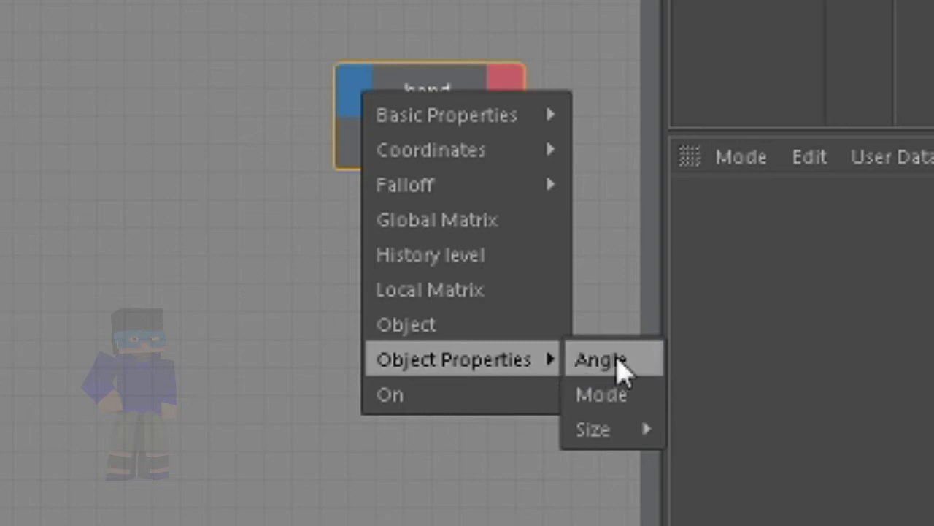
pyautogui.click(639, 370)
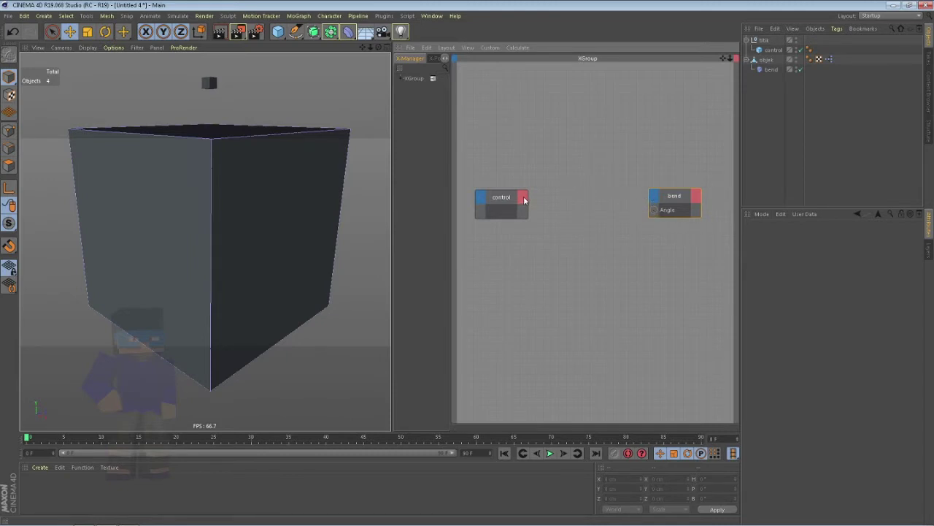
# Step: Select the control cube and slide it back and forth along X in the viewport
pyautogui.click(762, 52)
pyautogui.keyDown('alt'); pyautogui.moveTo(204, 278); pyautogui.dragTo(208, 204); pyautogui.keyUp('alt')
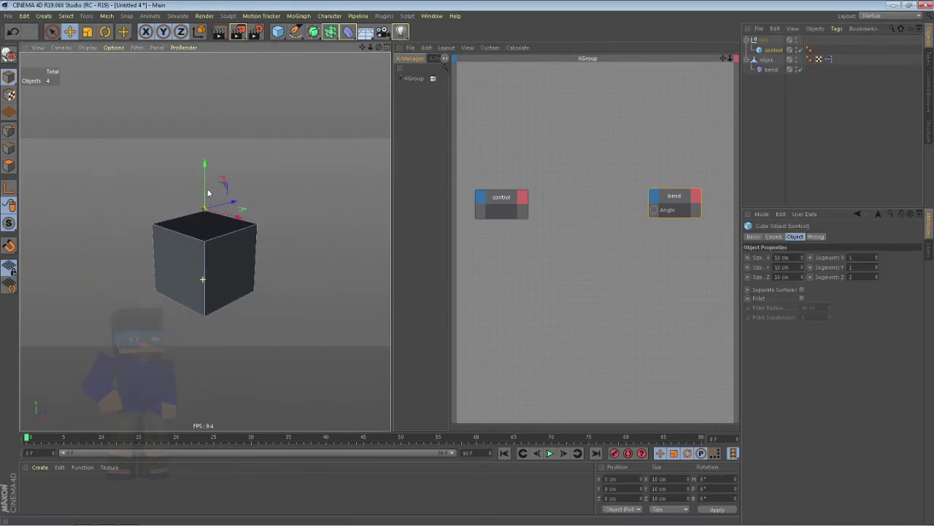
pyautogui.scroll(3, 211, 215)
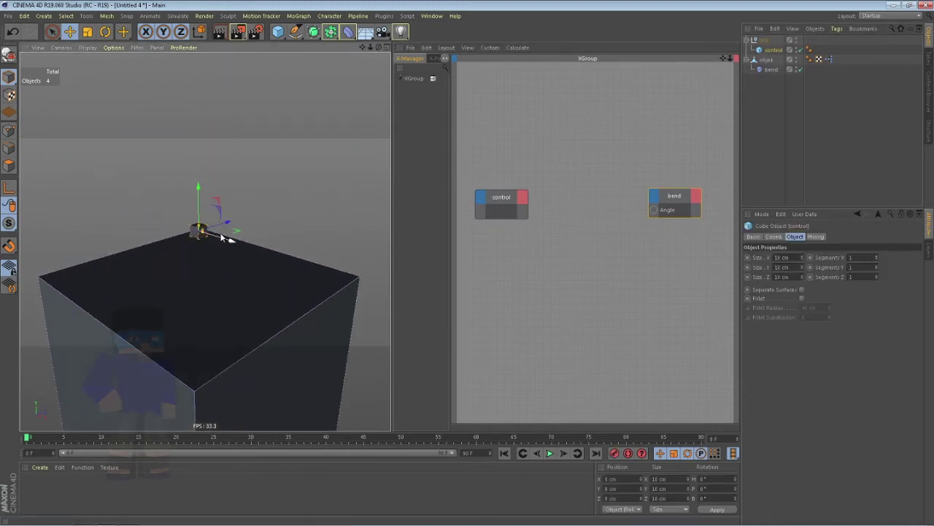
pyautogui.moveTo(222, 230)
pyautogui.mouseDown()
pyautogui.moveTo(305, 303)
pyautogui.moveTo(161, 257)
pyautogui.moveTo(212, 281)
pyautogui.mouseUp()
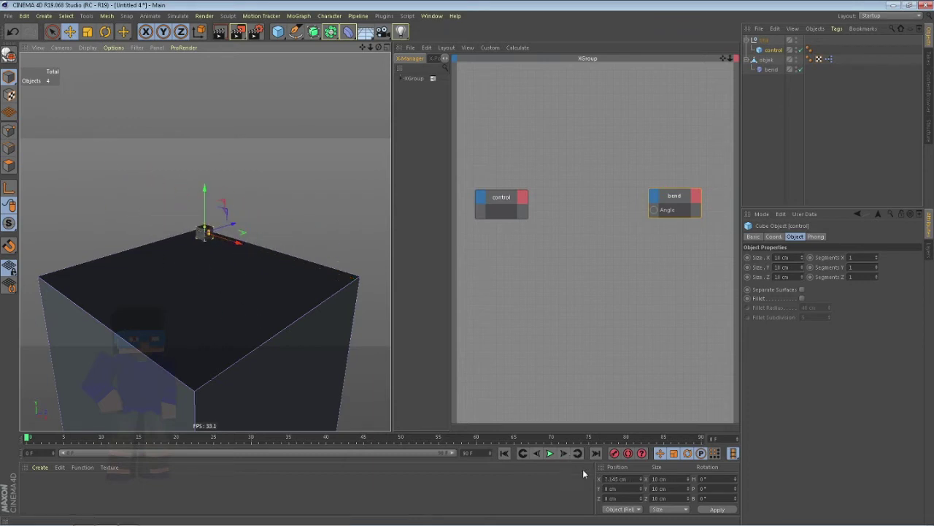
pyautogui.moveTo(230, 244)
pyautogui.mouseDown()
pyautogui.moveTo(192, 248)
pyautogui.moveTo(261, 321)
pyautogui.mouseUp()
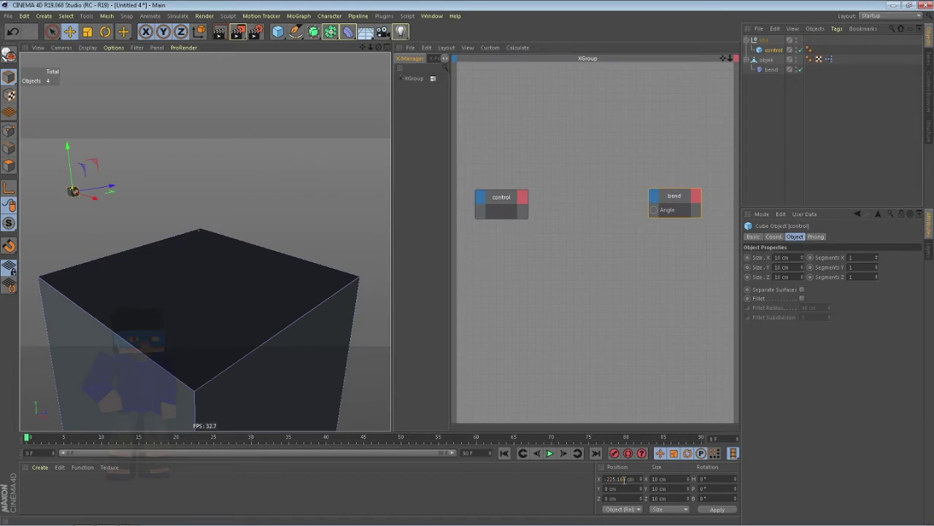
# Step: Reset control's Position X to 0 cm and bring up the control node's output list
pyautogui.doubleClick(622, 478)
pyautogui.write('0')
pyautogui.press('Return')
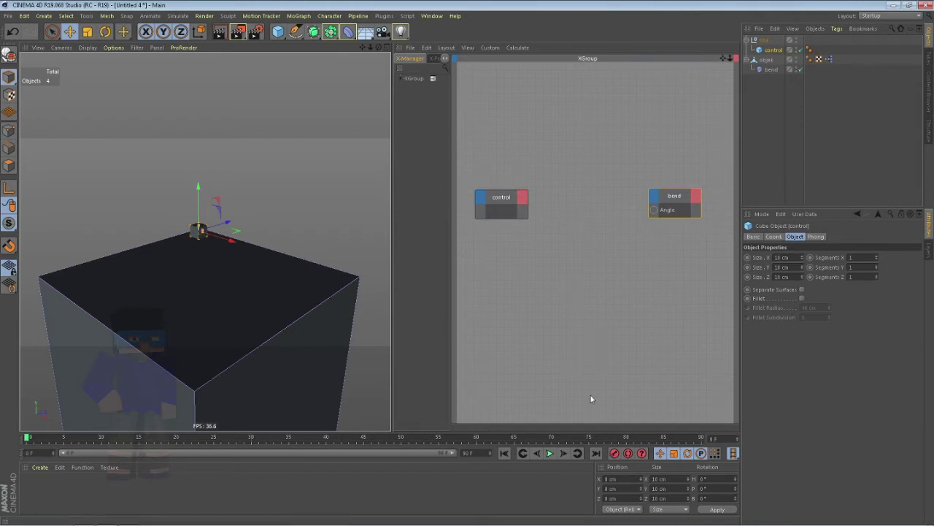
pyautogui.click(525, 199)
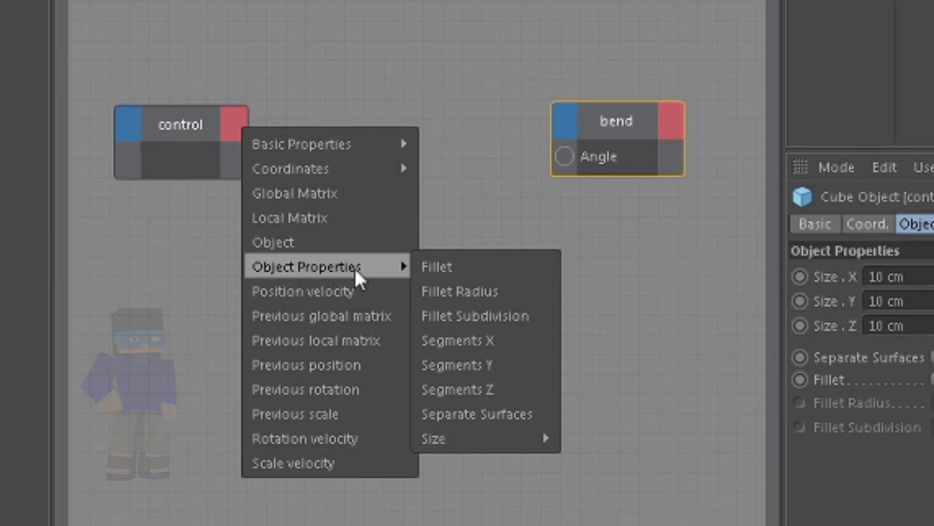
pyautogui.moveTo(291, 169)
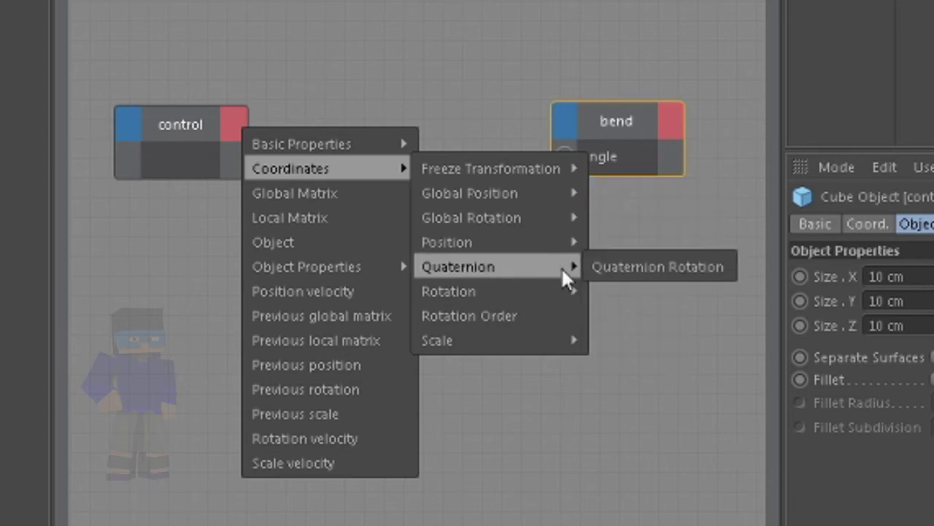
pyautogui.moveTo(470, 193)
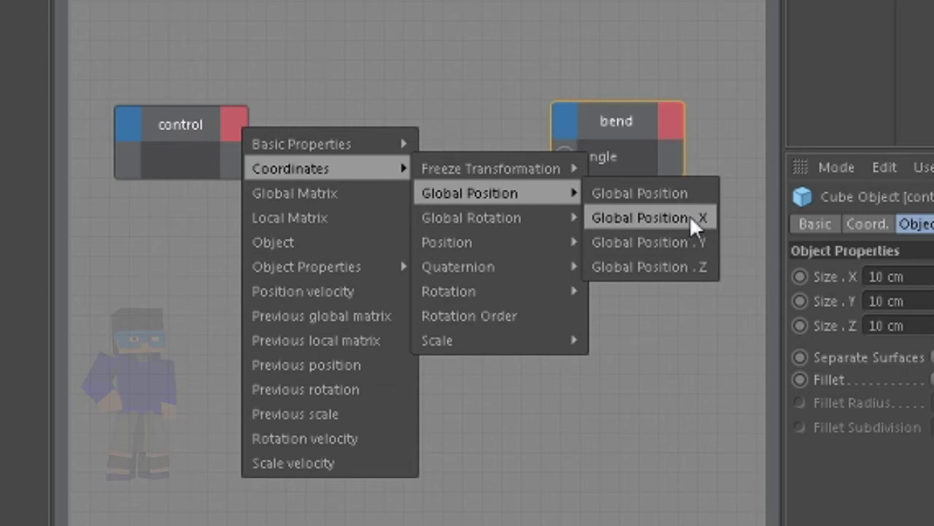
# Step: Give the control node a Global Position.X output and open the canvas's new-node menu
pyautogui.click(697, 217)
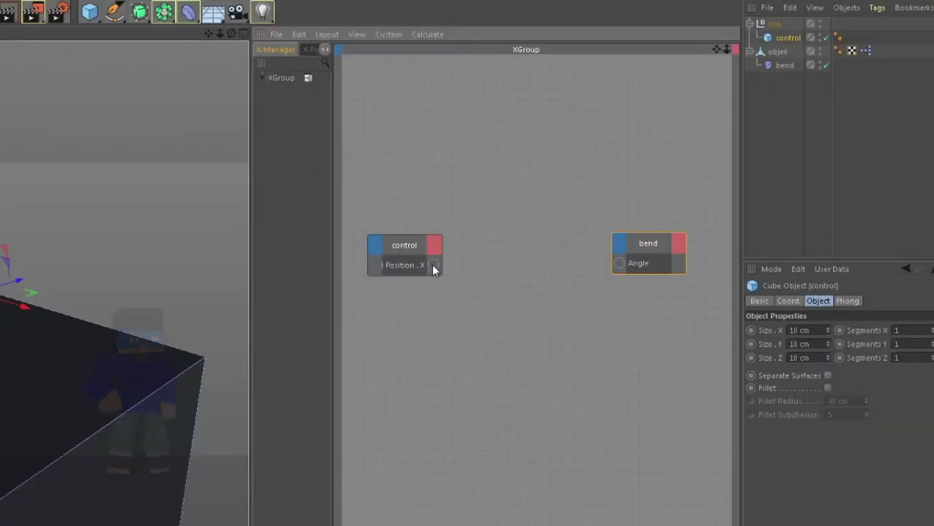
pyautogui.click(818, 191)
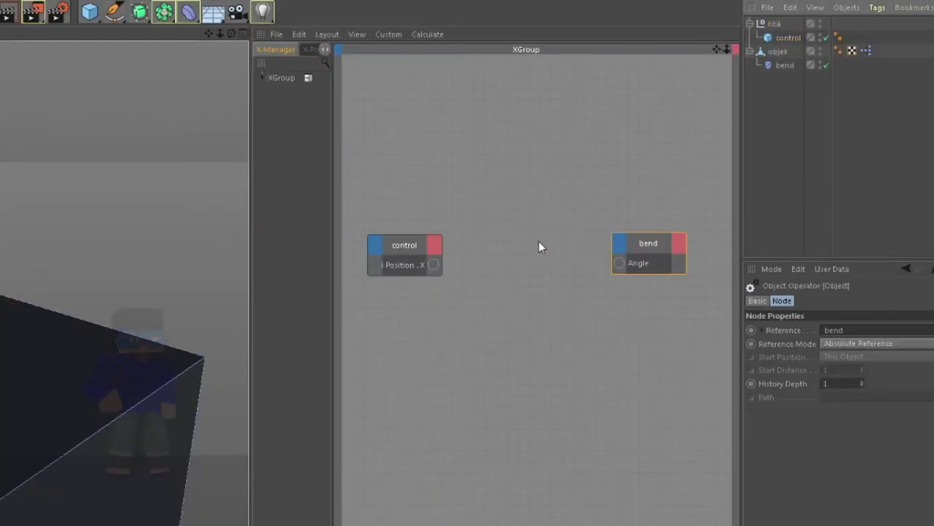
pyautogui.click(484, 175)
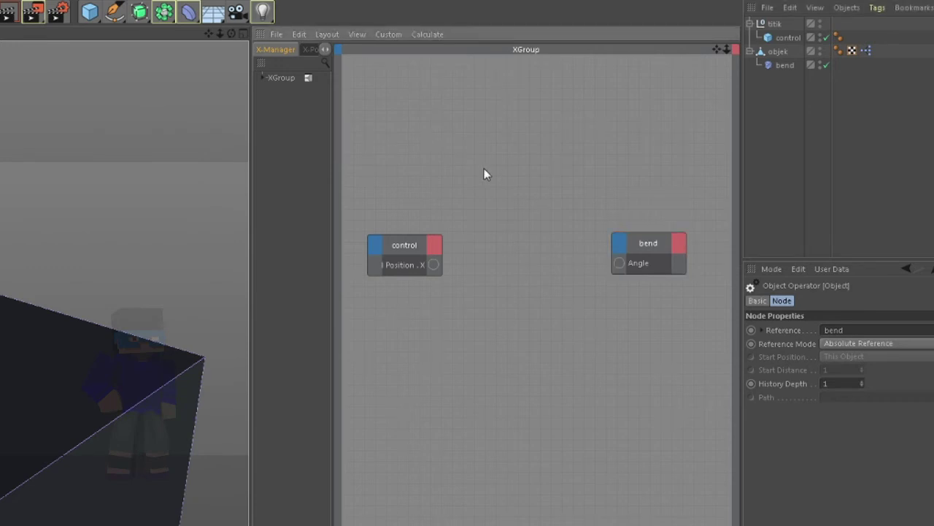
pyautogui.click(484, 174)
pyautogui.rightClick(484, 175)
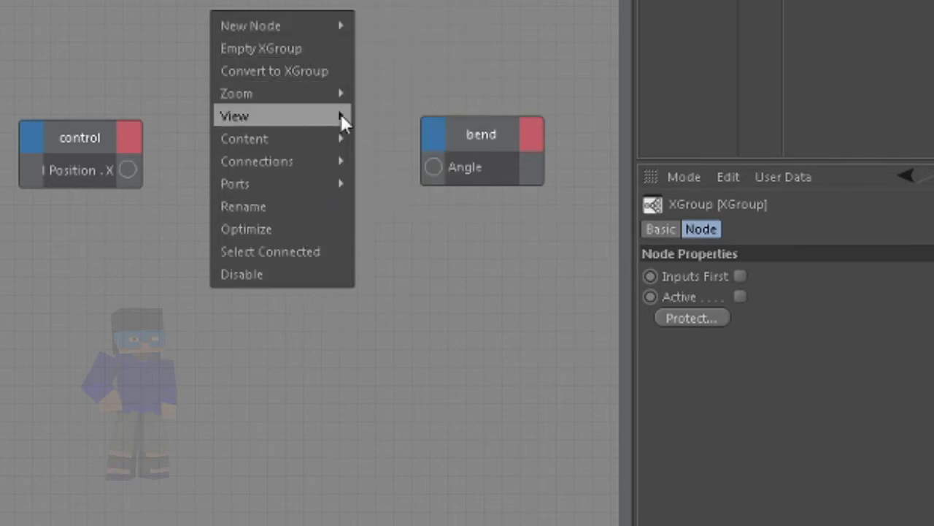
pyautogui.moveTo(281, 26)
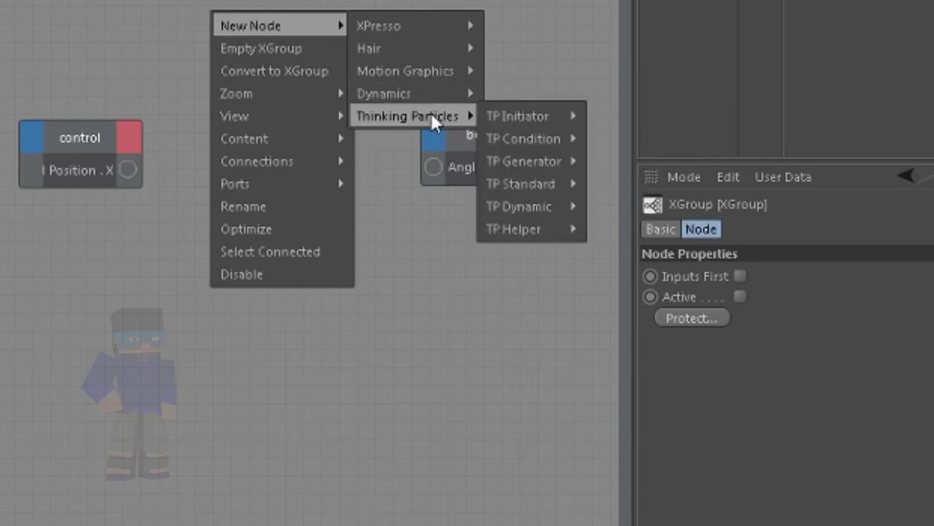
pyautogui.moveTo(379, 26)
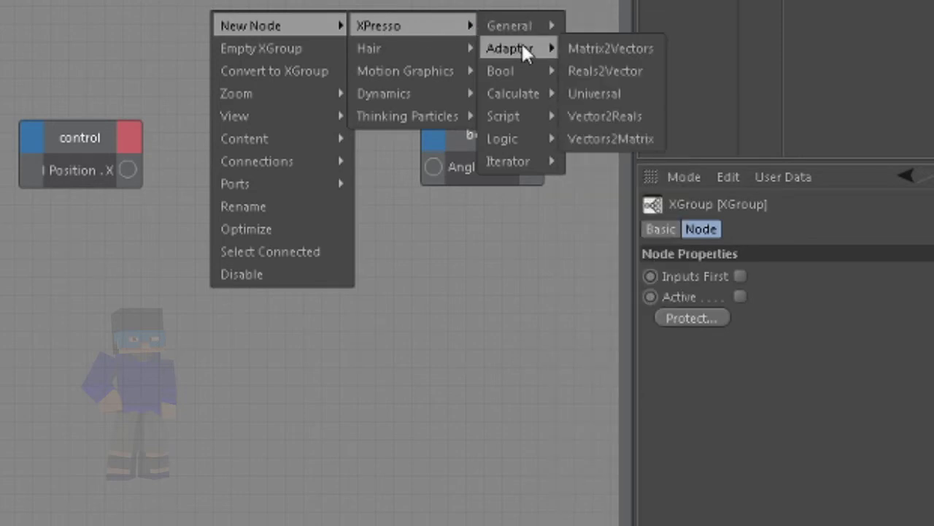
pyautogui.moveTo(513, 94)
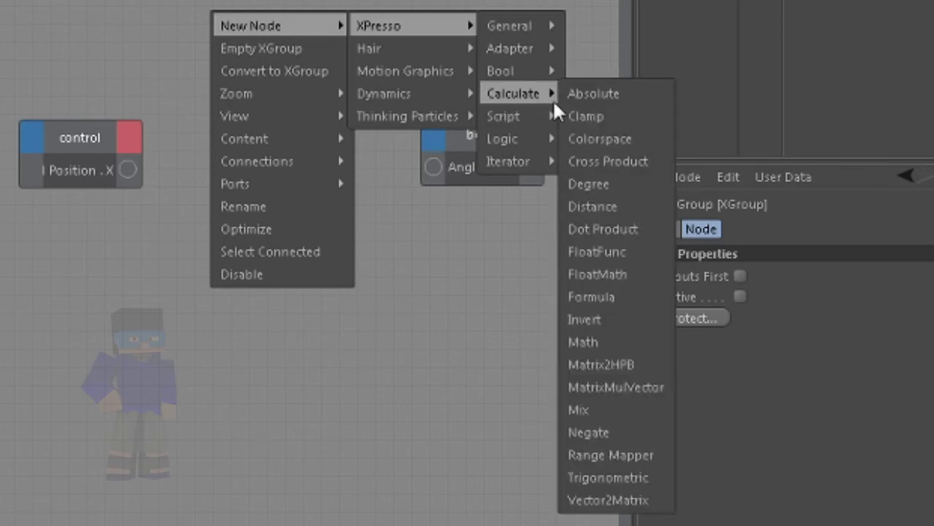
# Step: Add a Range Mapper node and place it between the control and bend nodes
pyautogui.click(663, 449)
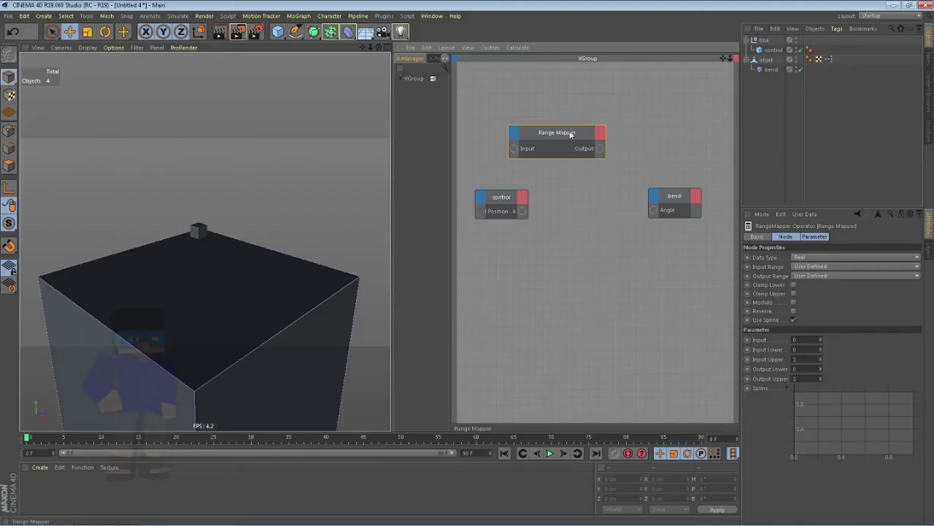
pyautogui.moveTo(570, 133); pyautogui.dragTo(601, 197)
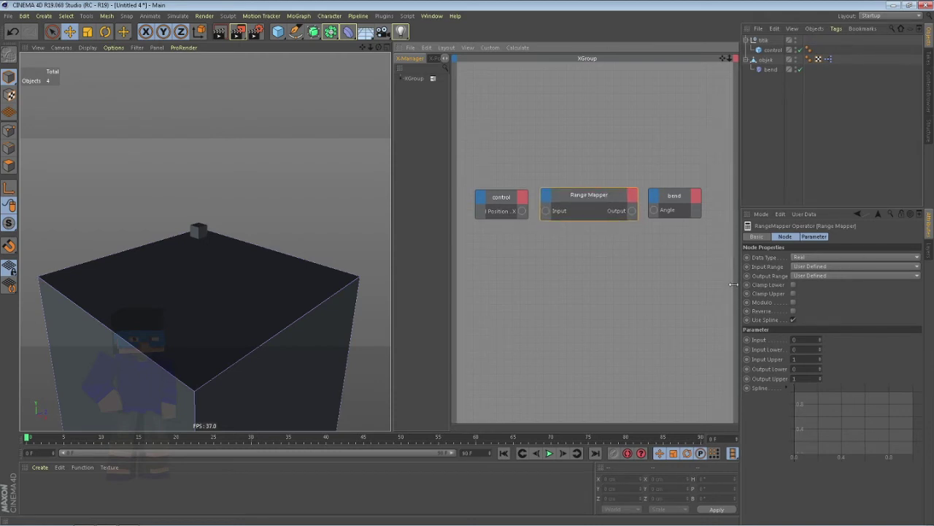
pyautogui.moveTo(739, 285); pyautogui.dragTo(715, 285)
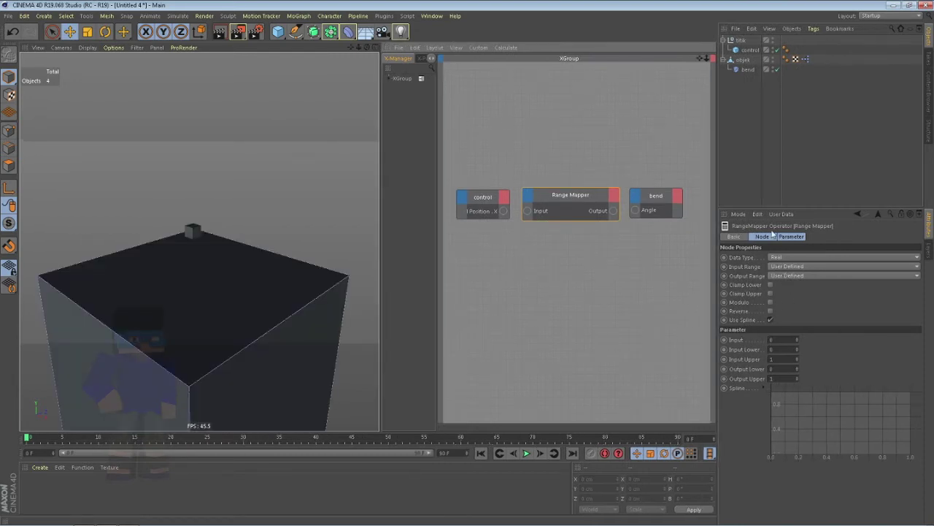
# Step: Inspect the bend, control and Range Mapper settings by selecting each in turn
pyautogui.click(652, 204)
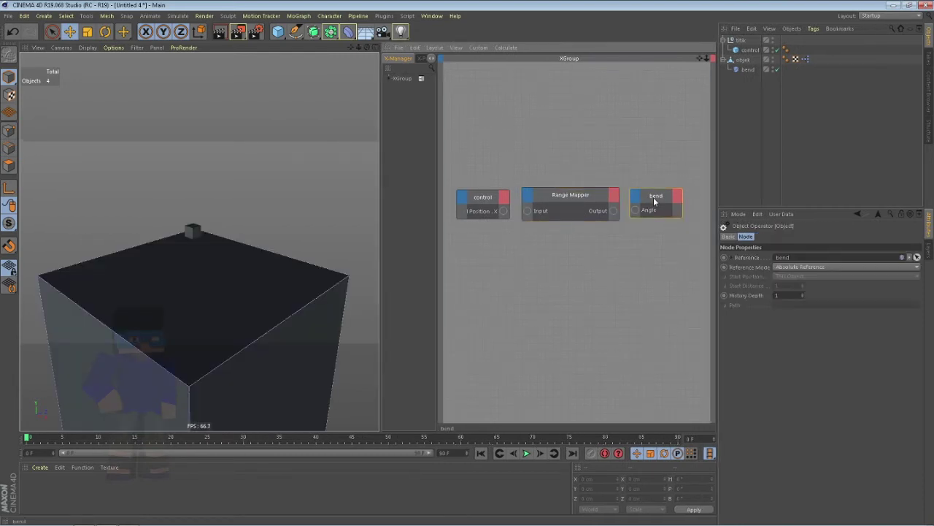
pyautogui.click(749, 50)
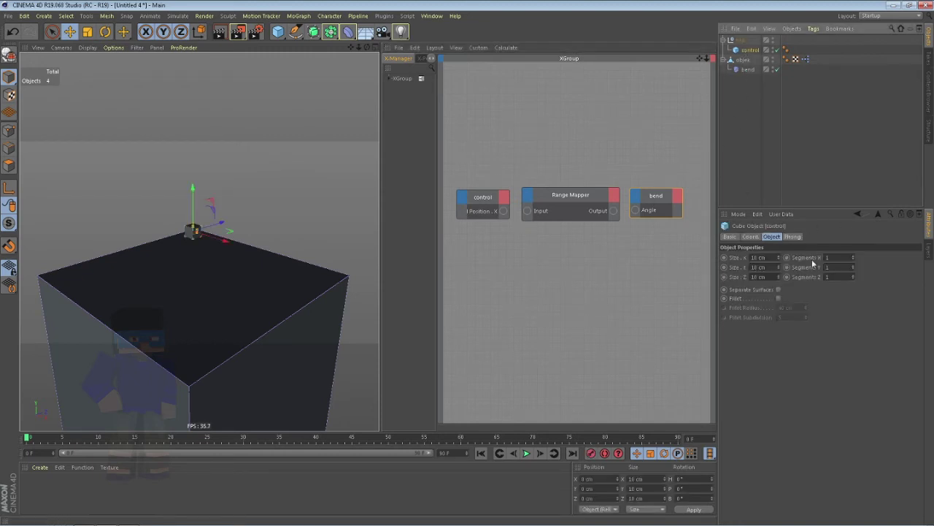
pyautogui.click(748, 69)
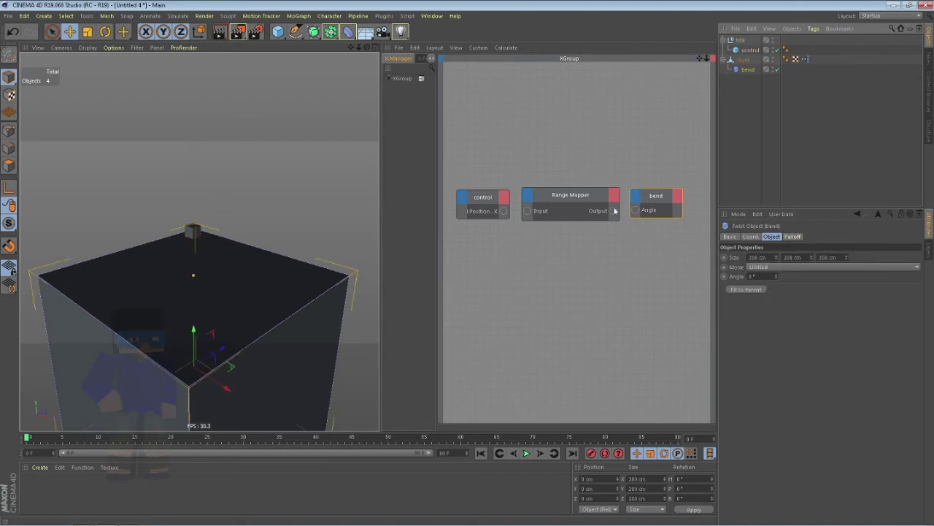
pyautogui.click(559, 197)
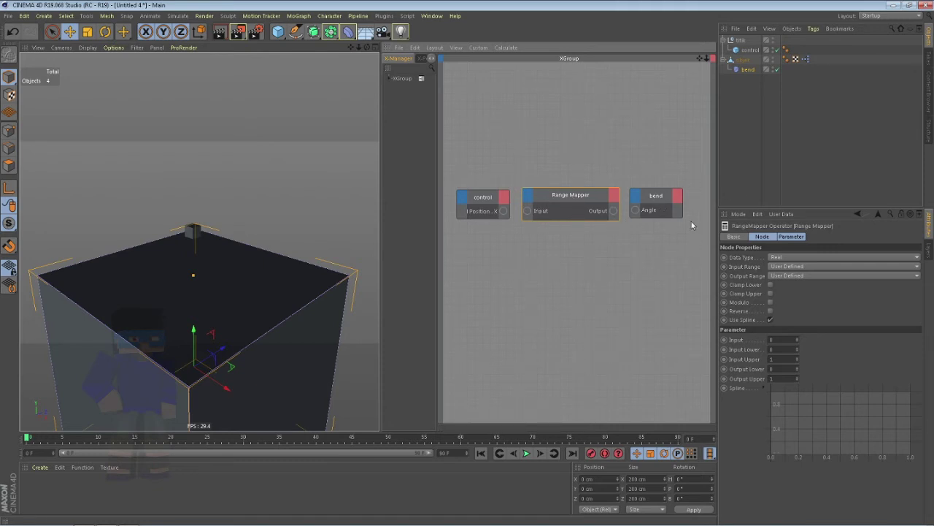
pyautogui.click(662, 201)
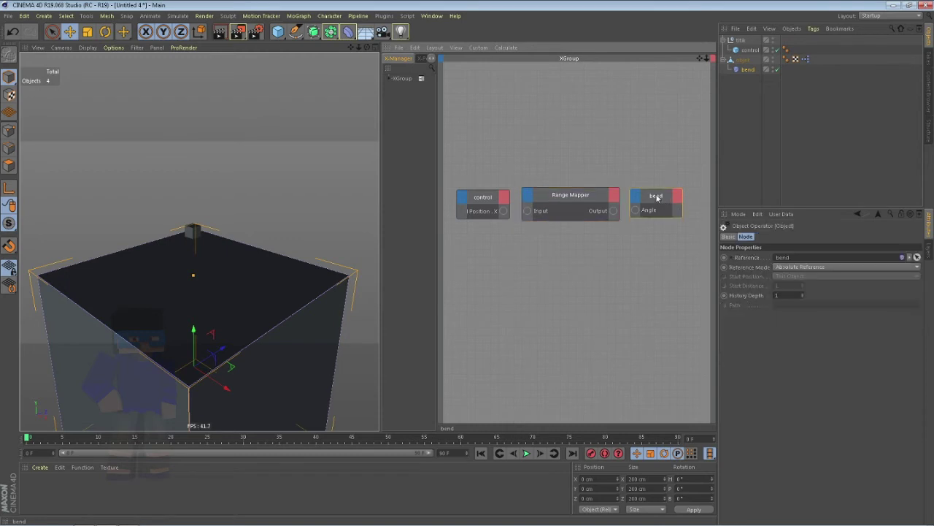
pyautogui.click(591, 196)
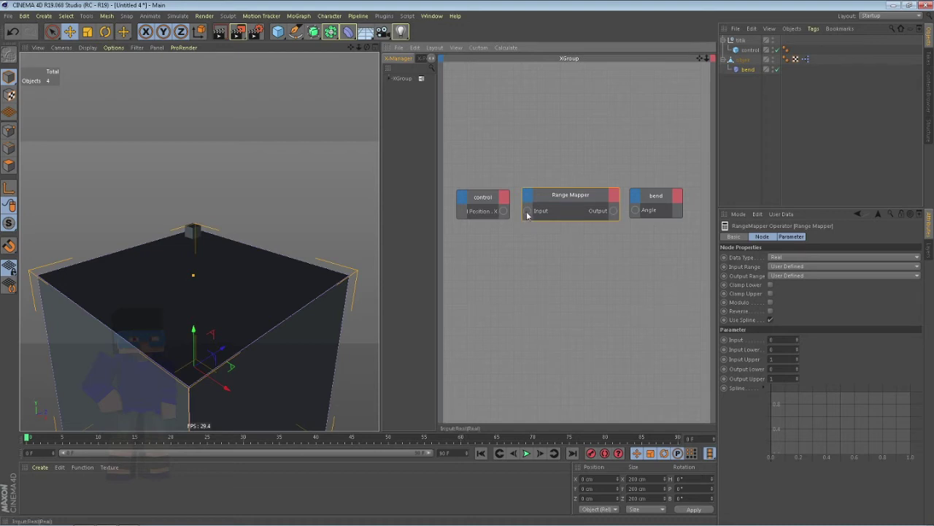
# Step: Wire control's Position.X into Range Mapper Input and Range Mapper Output into bend's Angle, tidying the nodes
pyautogui.moveTo(524, 213); pyautogui.dragTo(504, 212)
pyautogui.moveTo(615, 212); pyautogui.dragTo(641, 213)
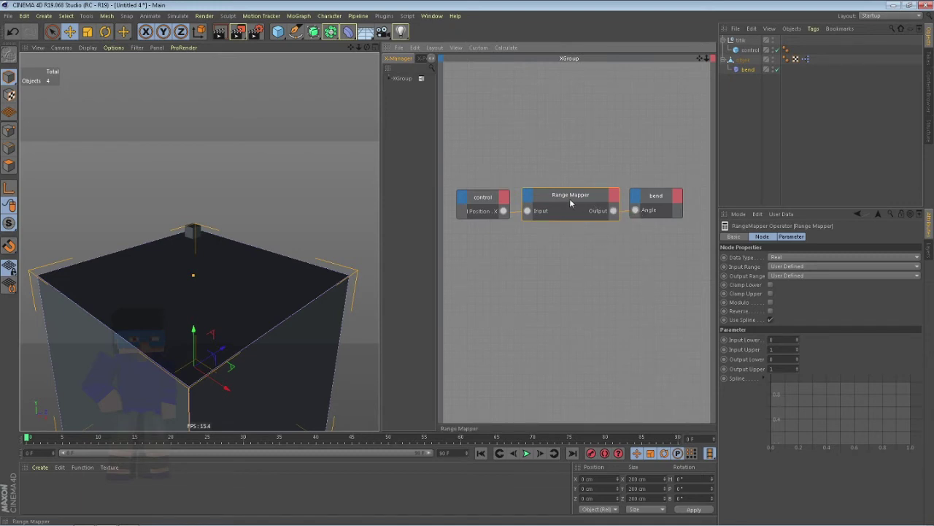
pyautogui.moveTo(569, 197)
pyautogui.mouseDown()
pyautogui.moveTo(560, 123)
pyautogui.moveTo(536, 118)
pyautogui.moveTo(630, 308)
pyautogui.mouseUp()
pyautogui.moveTo(667, 201)
pyautogui.mouseDown()
pyautogui.moveTo(549, 202)
pyautogui.moveTo(687, 199)
pyautogui.mouseUp()
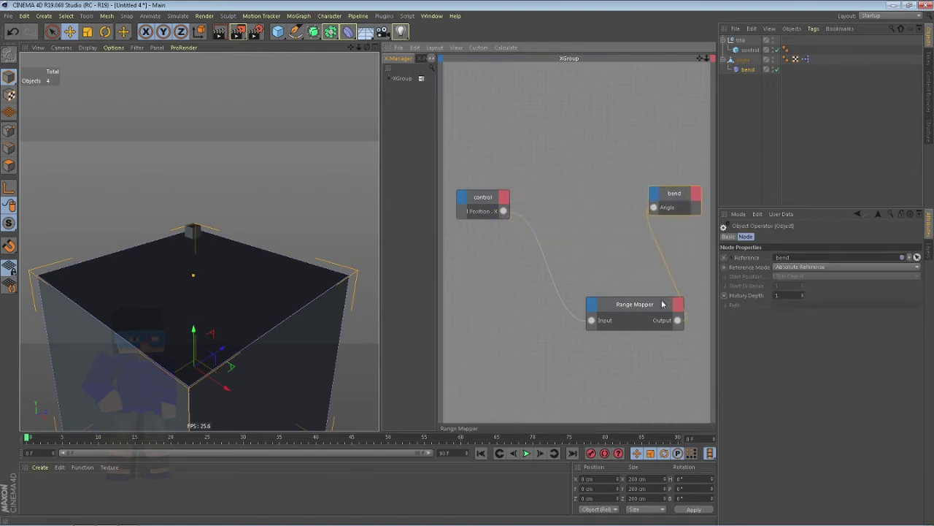
pyautogui.moveTo(654, 308)
pyautogui.mouseDown()
pyautogui.moveTo(606, 224)
pyautogui.moveTo(604, 194)
pyautogui.mouseUp()
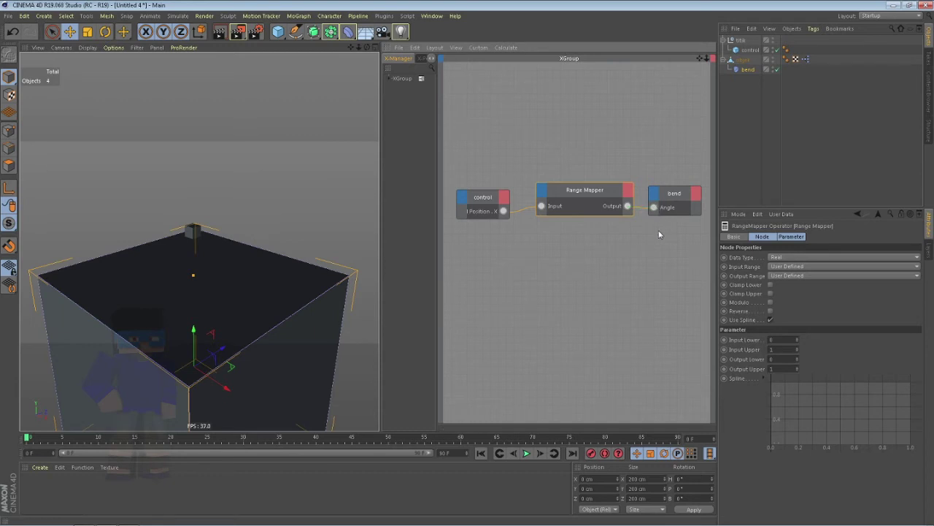
pyautogui.moveTo(628, 206)
pyautogui.mouseDown()
pyautogui.moveTo(698, 202)
pyautogui.moveTo(654, 199)
pyautogui.mouseUp()
pyautogui.moveTo(581, 191); pyautogui.dragTo(572, 196)
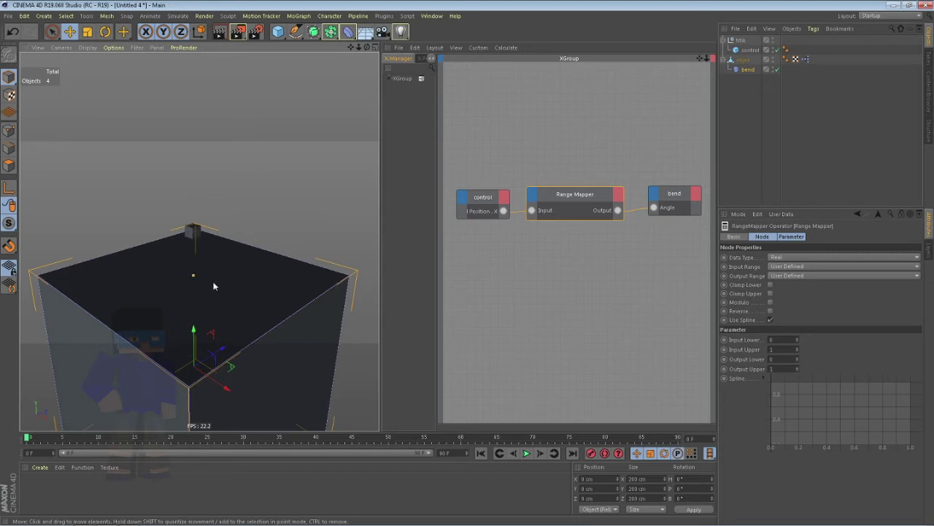
# Step: Slide the control cube along X, then set X to 1 and 2 cm, watching the cube twist
pyautogui.click(506, 265)
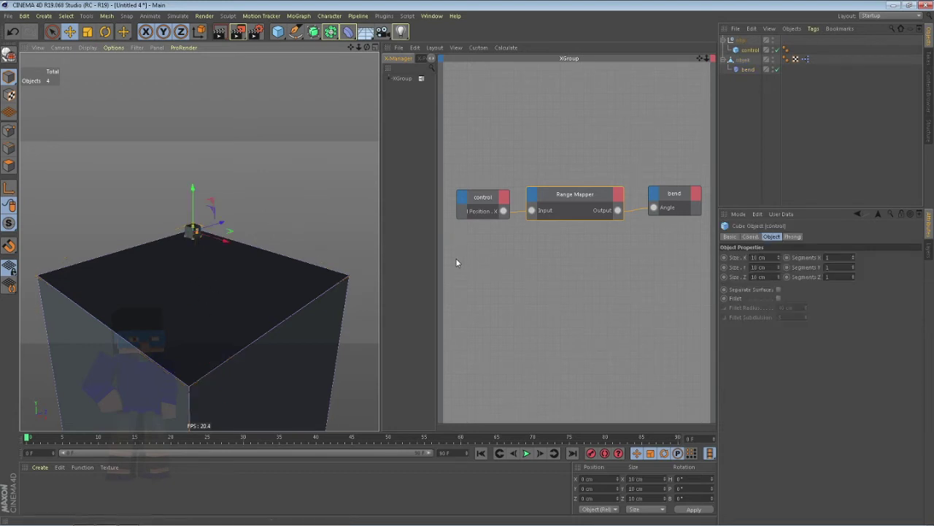
pyautogui.moveTo(284, 255)
pyautogui.keyDown('alt'); pyautogui.mouseDown()
pyautogui.moveTo(190, 250)
pyautogui.moveTo(197, 325)
pyautogui.mouseUp(); pyautogui.keyUp('alt')
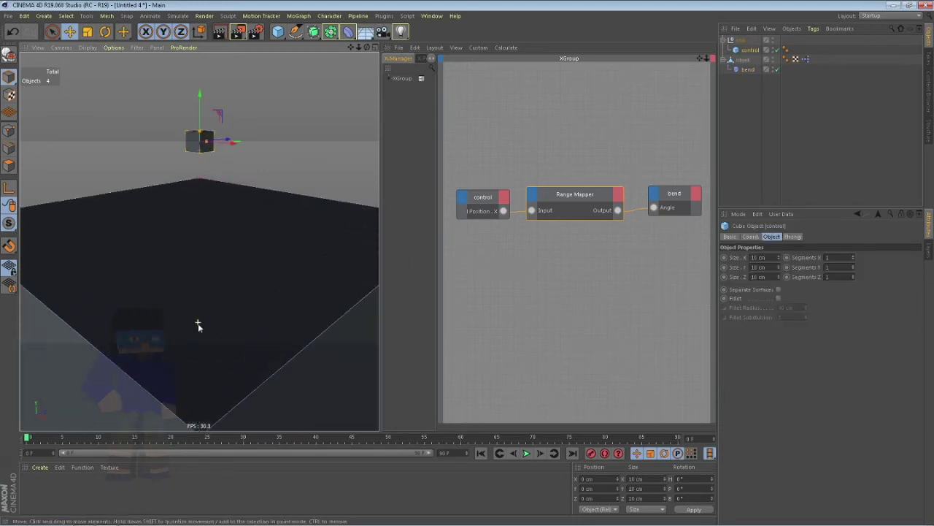
pyautogui.moveTo(205, 179); pyautogui.dragTo(223, 172)
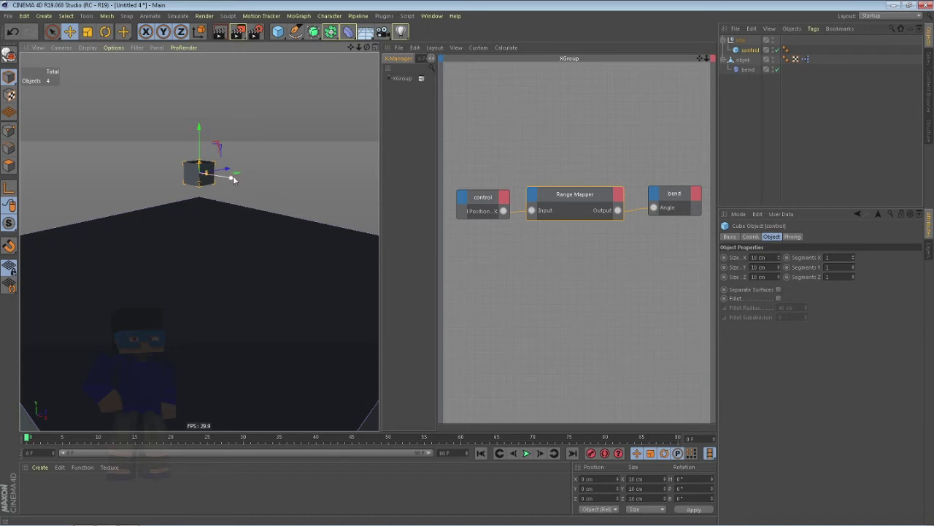
pyautogui.moveTo(234, 180); pyautogui.dragTo(210, 182)
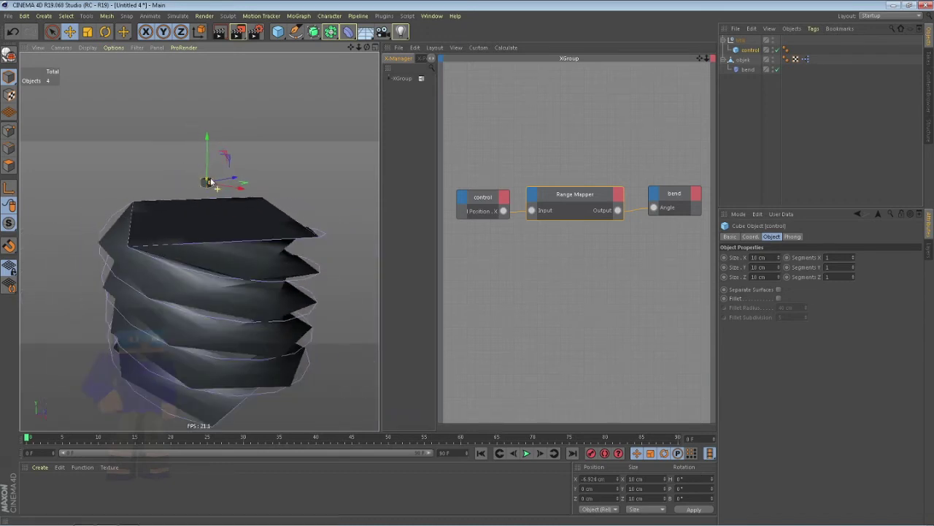
pyautogui.moveTo(210, 182)
pyautogui.mouseDown()
pyautogui.moveTo(256, 212)
pyautogui.moveTo(193, 196)
pyautogui.moveTo(207, 214)
pyautogui.moveTo(229, 220)
pyautogui.mouseUp()
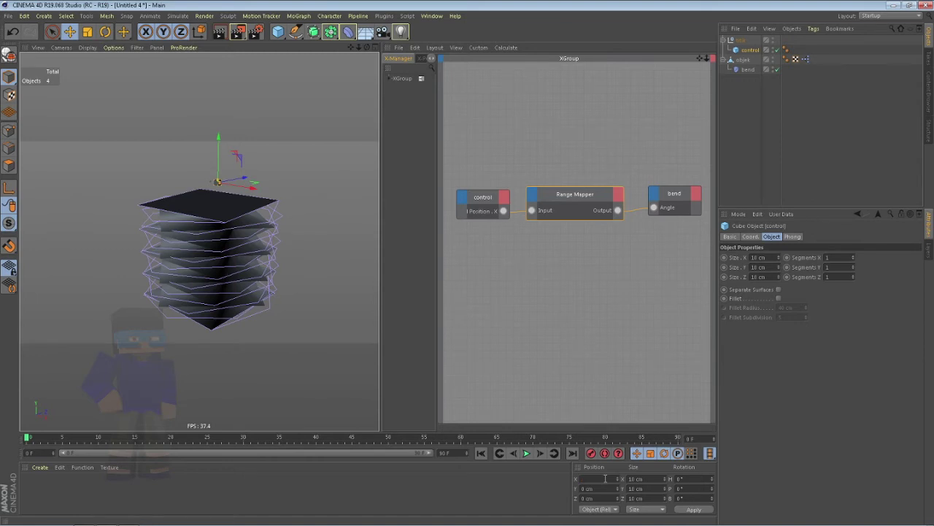
pyautogui.write('0')
pyautogui.write('1')
pyautogui.press('Return')
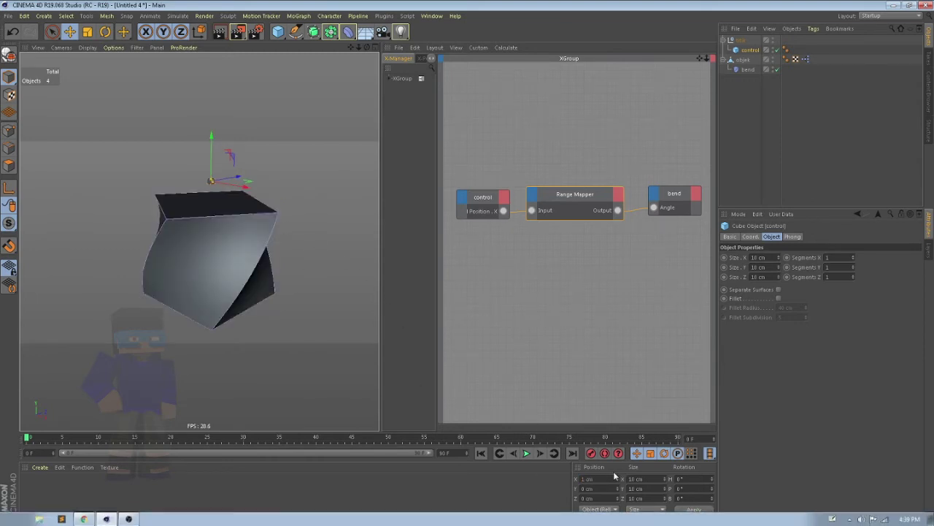
pyautogui.write('2')
pyautogui.press('Return')
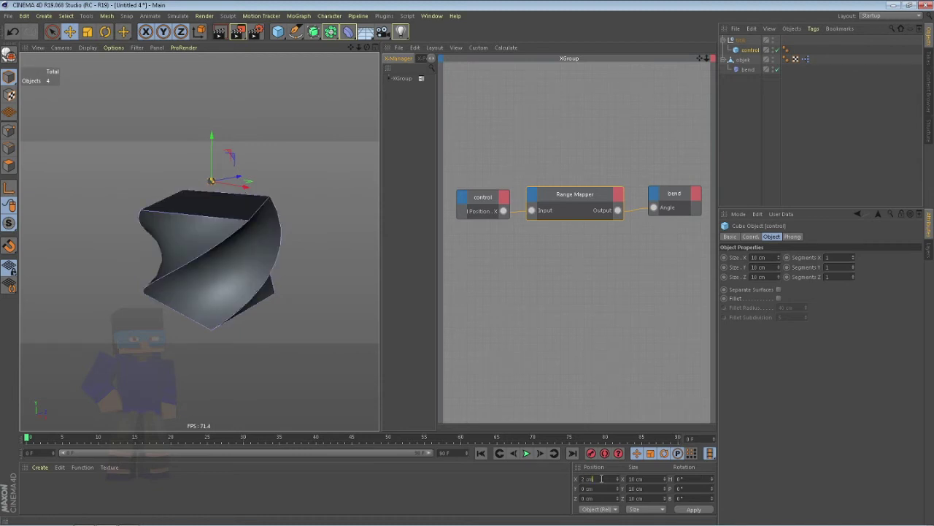
# Step: Push X negative, reset it to 0 cm, then test-move along X and undo it
pyautogui.moveTo(621, 482); pyautogui.dragTo(621, 504)
pyautogui.doubleClick(604, 478)
pyautogui.write('0')
pyautogui.press('Return')
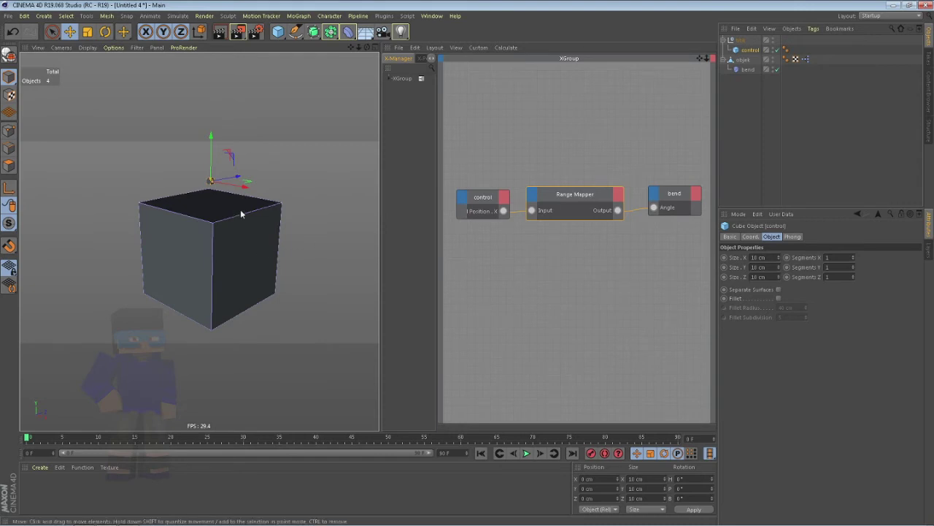
pyautogui.moveTo(243, 186); pyautogui.dragTo(244, 194)
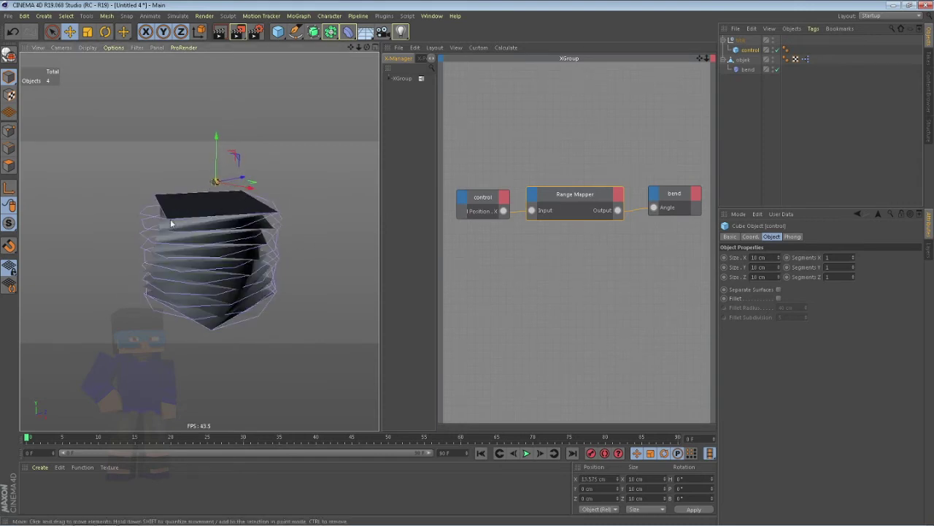
pyautogui.hotkey('ctrl', 'z')
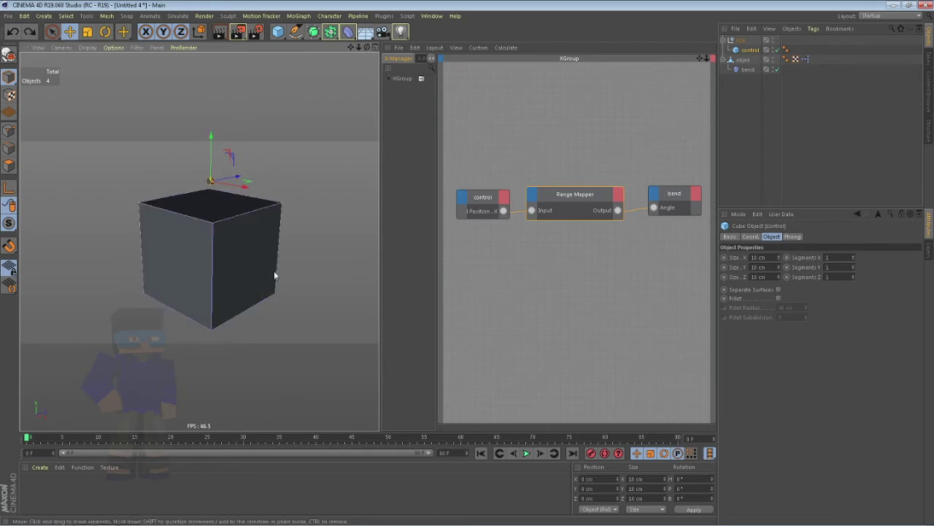
# Step: Select the Range Mapper node and show its Node and Parameter tabs together, revealing the 0–1 ranges
pyautogui.click(581, 197)
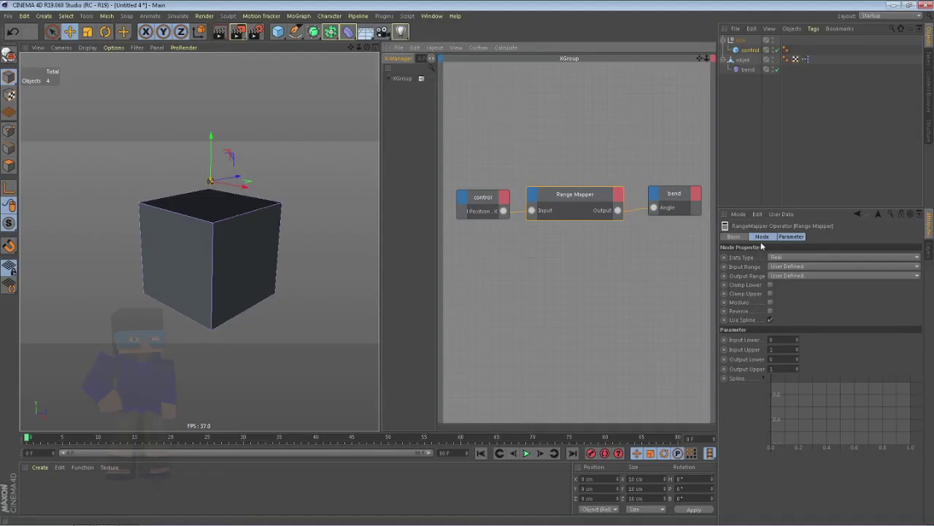
pyautogui.click(762, 237)
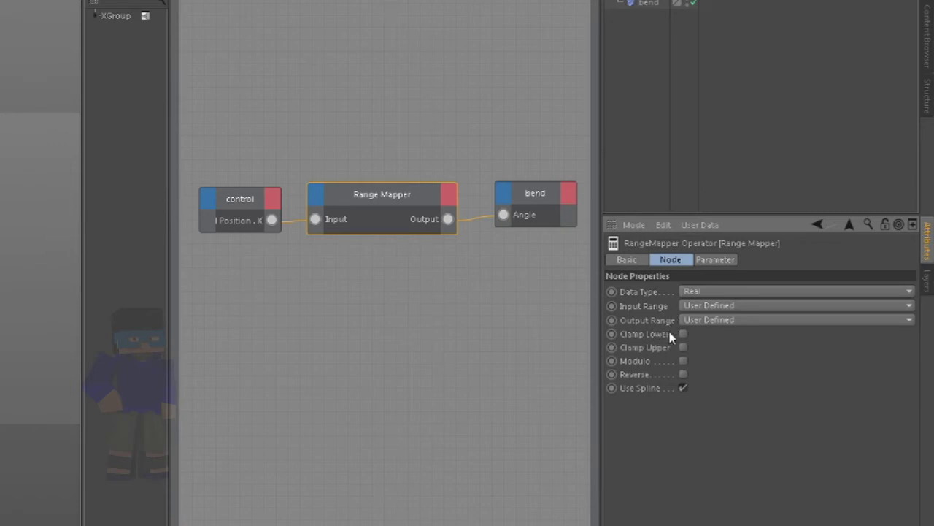
pyautogui.click(702, 264)
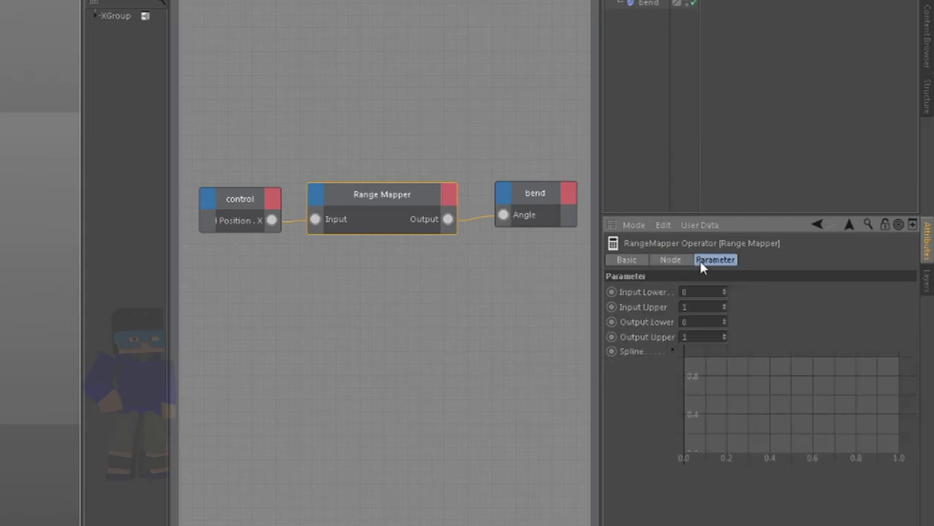
pyautogui.click(684, 261)
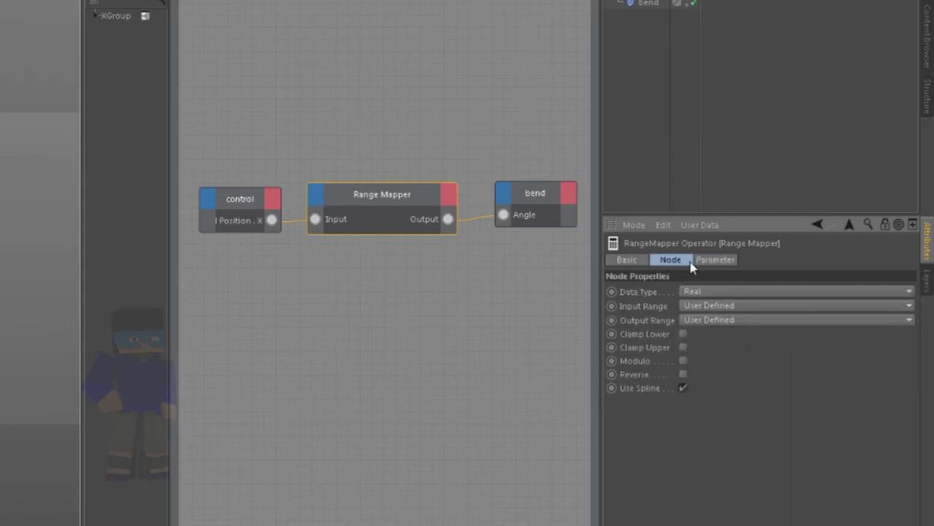
pyautogui.keyDown('shift'); pyautogui.click(699, 261); pyautogui.keyUp('shift')
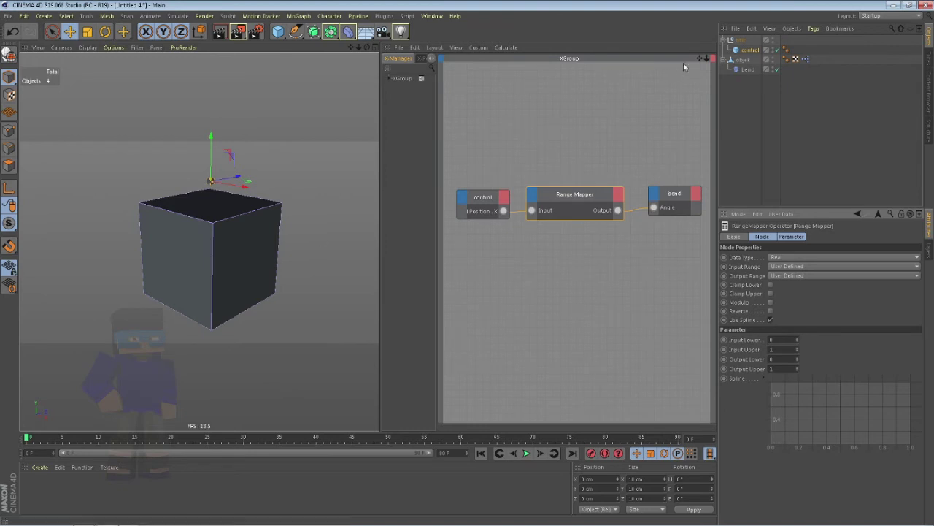
# Step: Delete the wire from the Range Mapper Output to the bend node's Angle
pyautogui.click(751, 70)
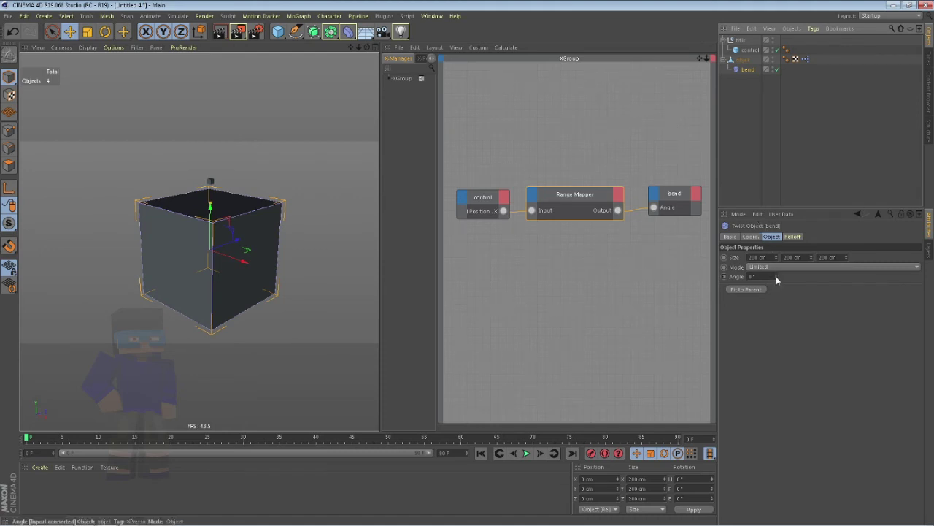
pyautogui.click(775, 276)
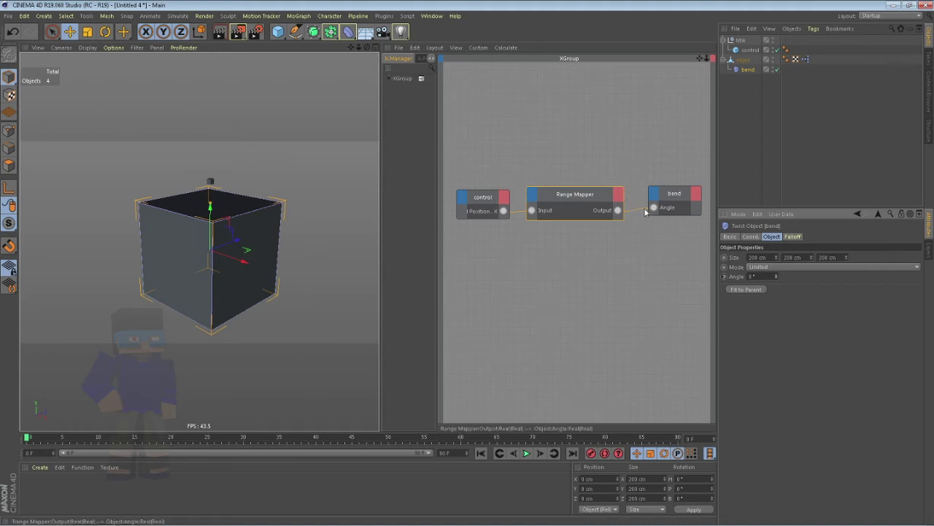
pyautogui.click(641, 213)
pyautogui.press('Delete')
pyautogui.click(621, 212)
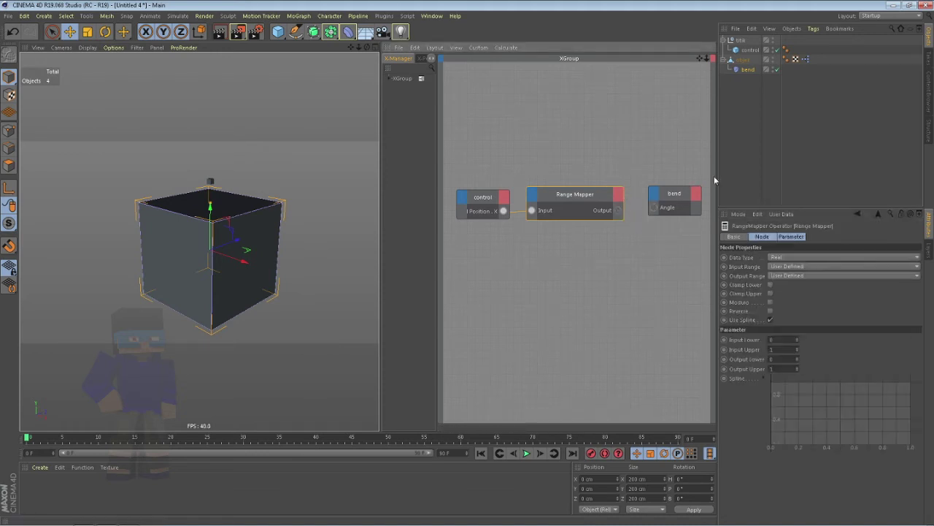
pyautogui.click(747, 70)
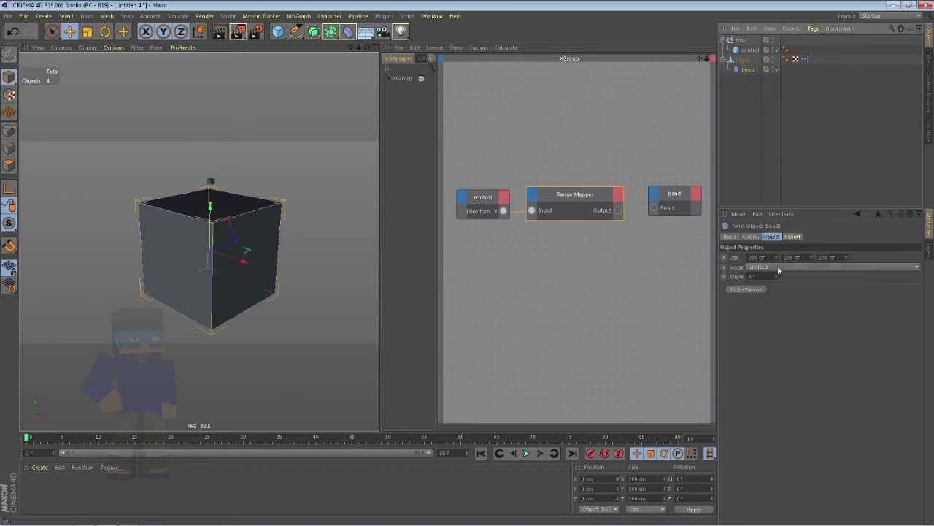
# Step: Set the bend deformer's Angle to 100° and orbit around the twisted cube
pyautogui.moveTo(777, 277); pyautogui.dragTo(777, 272)
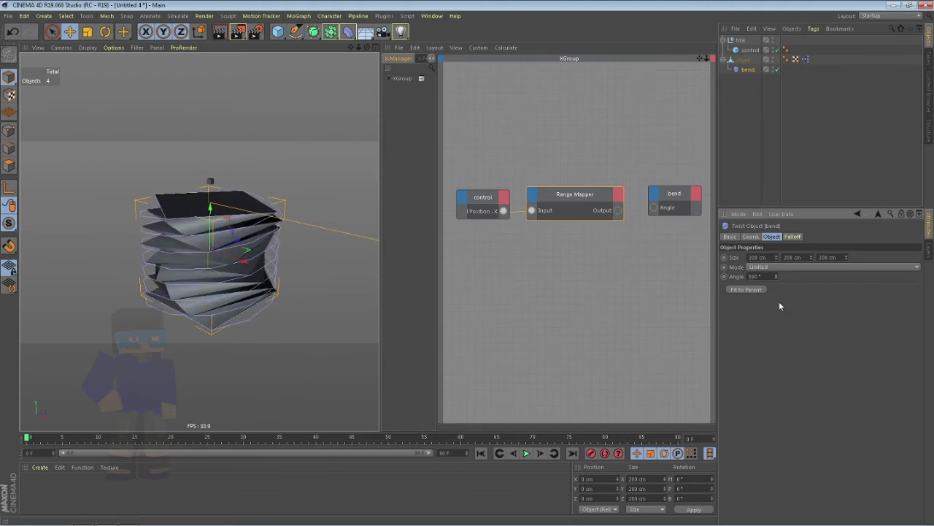
pyautogui.doubleClick(768, 277)
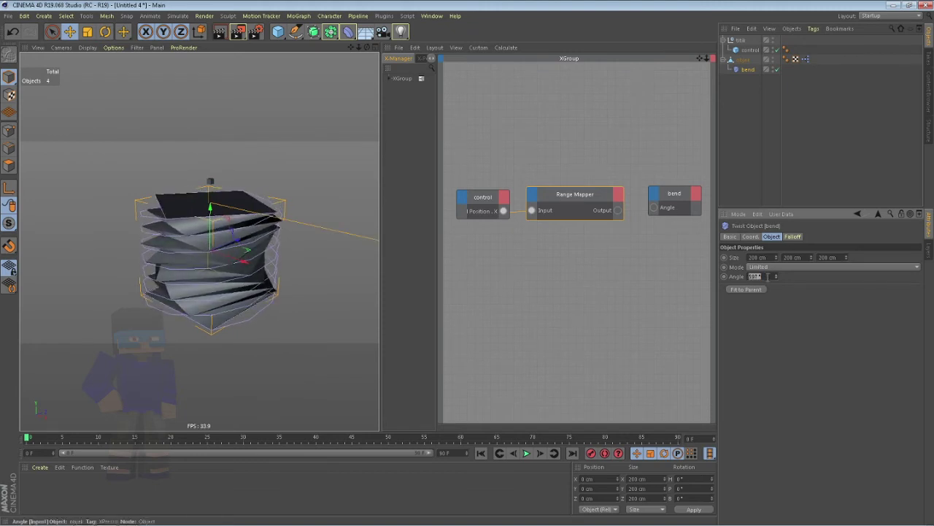
pyautogui.write('100')
pyautogui.press('Return')
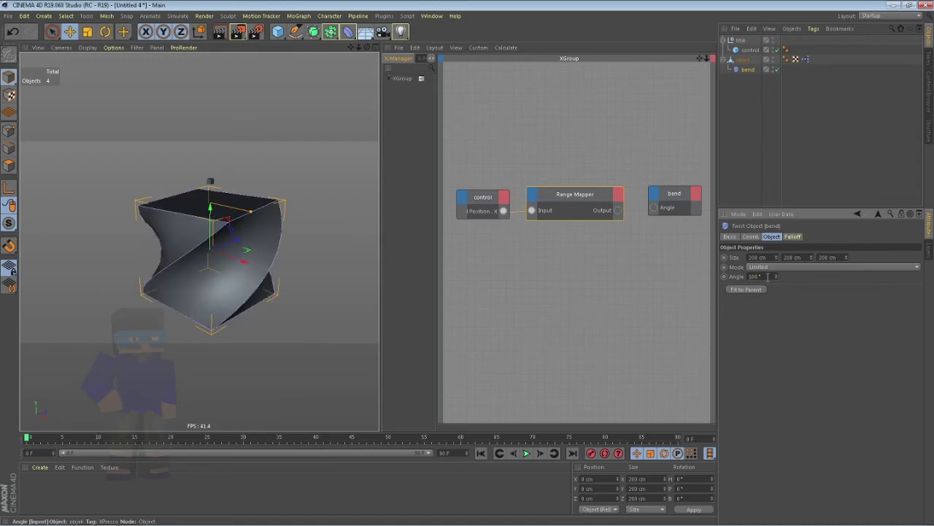
pyautogui.scroll(3, 160, 228)
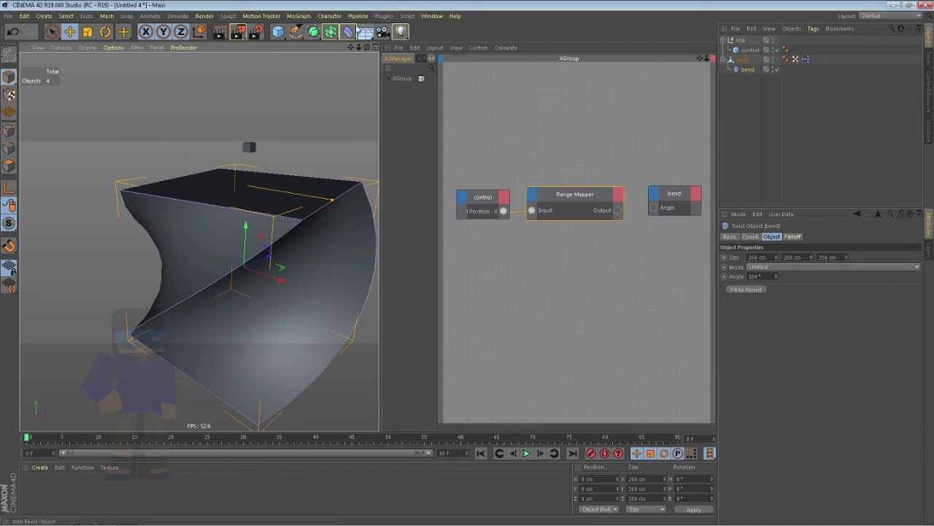
pyautogui.moveTo(366, 46); pyautogui.dragTo(366, 47)
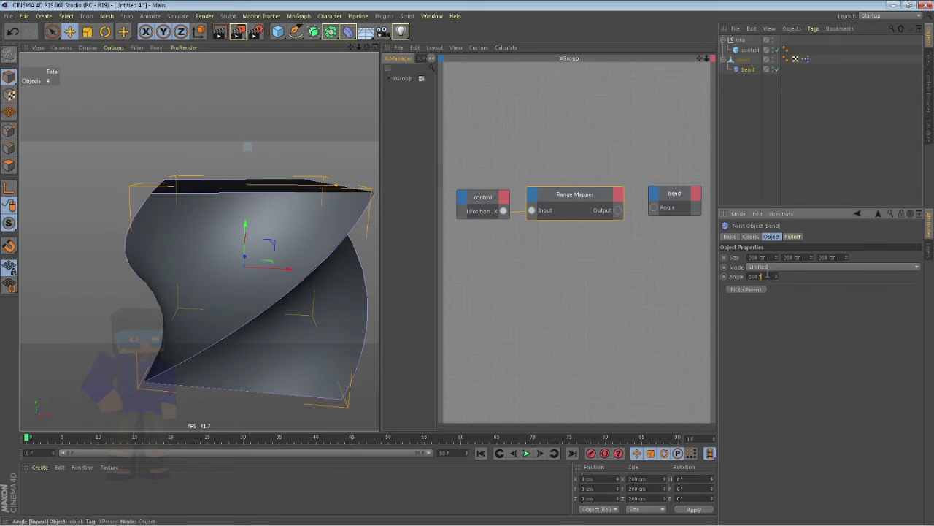
# Step: Reset the bend Angle to 0° so the cube stands straight
pyautogui.doubleClick(759, 276)
pyautogui.write('0')
pyautogui.press('Return')
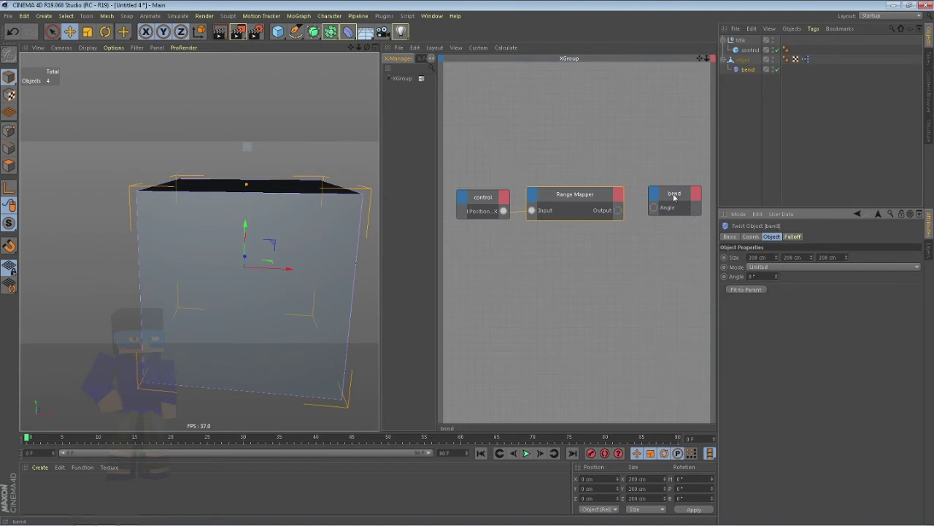
# Step: Type 100 into the Range Mapper's Output Upper field, mapping its 0–1 input onto 0–100
pyautogui.click(575, 199)
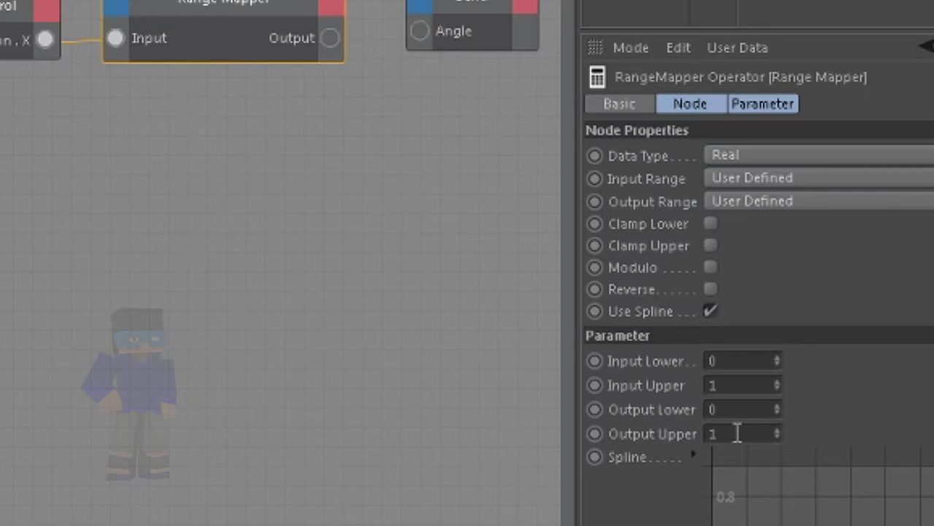
pyautogui.click(673, 436)
pyautogui.click(719, 434)
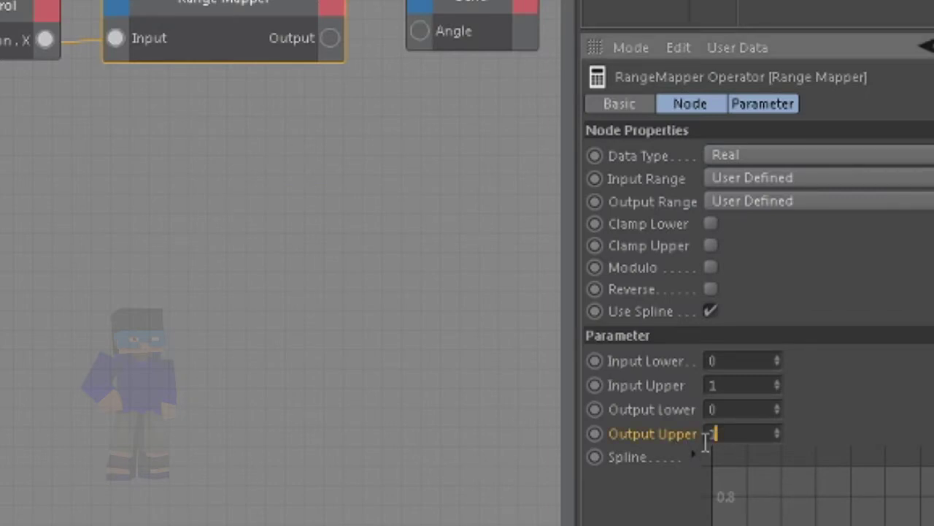
pyautogui.press('Return')
pyautogui.click(720, 433)
pyautogui.moveTo(719, 434); pyautogui.dragTo(708, 435)
pyautogui.write('100')
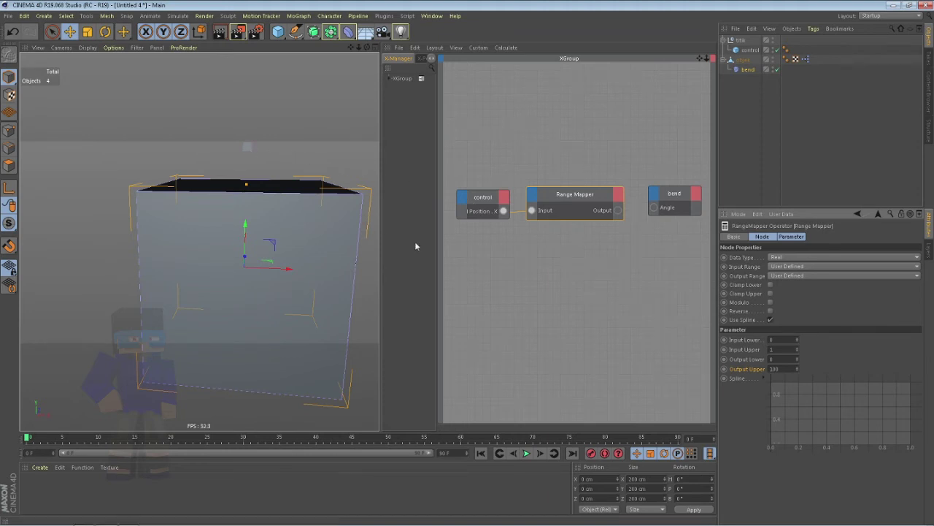
# Step: Wire the Range Mapper Output into bend's Angle and test-move the control cube, then undo
pyautogui.moveTo(619, 210); pyautogui.dragTo(656, 210)
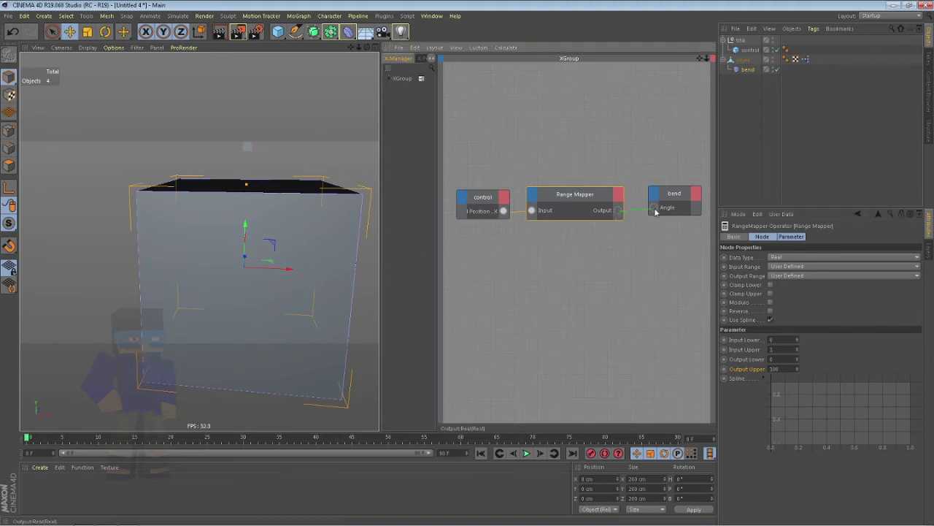
pyautogui.click(249, 151)
pyautogui.moveTo(249, 151); pyautogui.dragTo(274, 148)
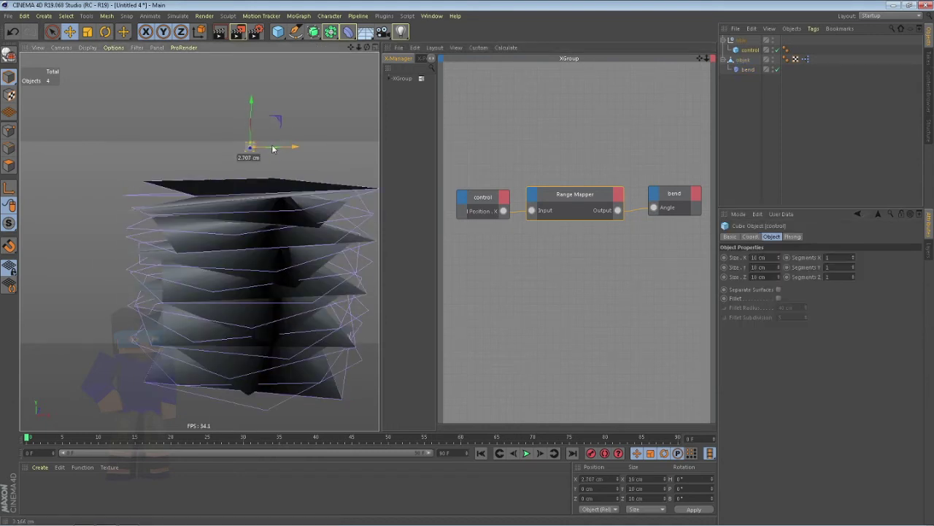
pyautogui.click(12, 31)
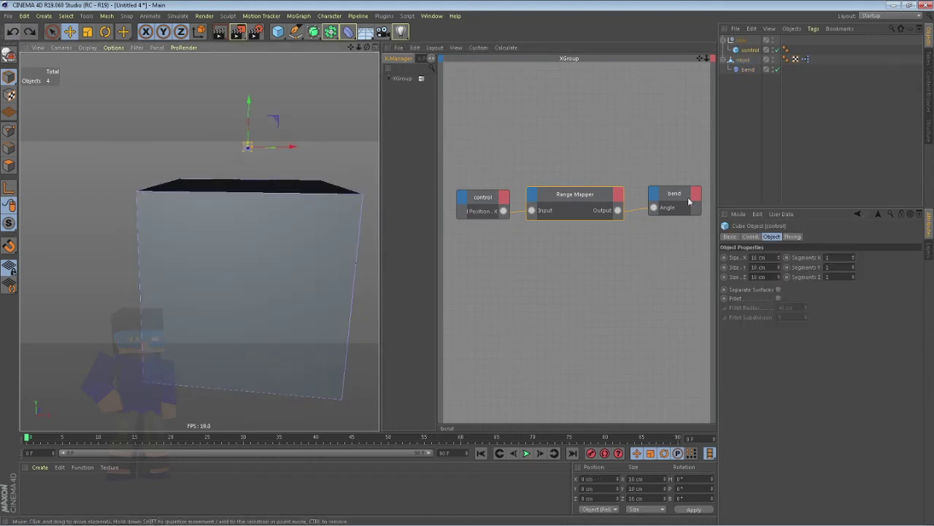
# Step: Inspect the control and Range Mapper nodes and reselect the control cube
pyautogui.click(488, 202)
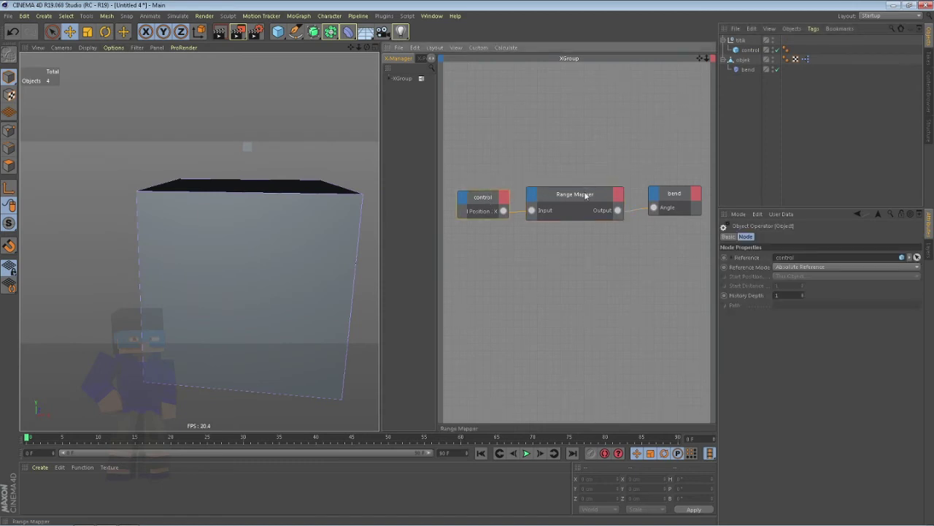
pyautogui.click(585, 195)
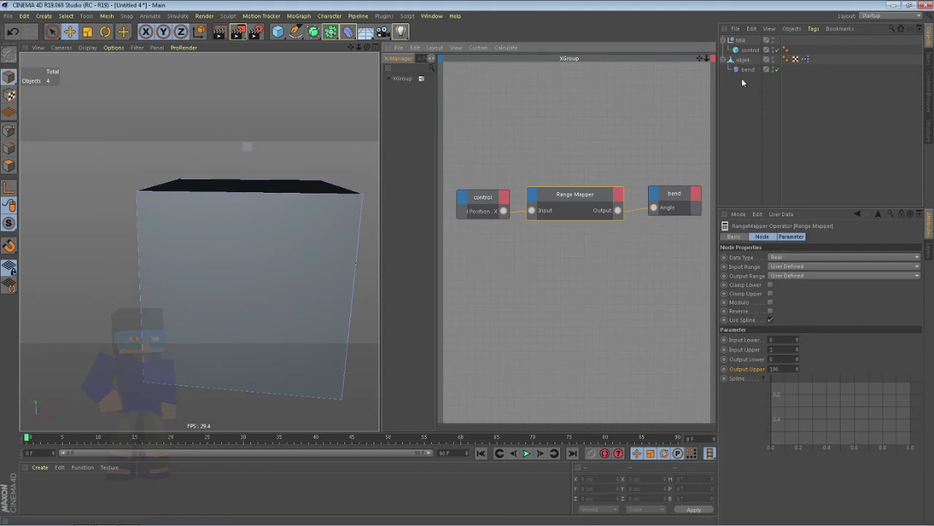
pyautogui.click(746, 51)
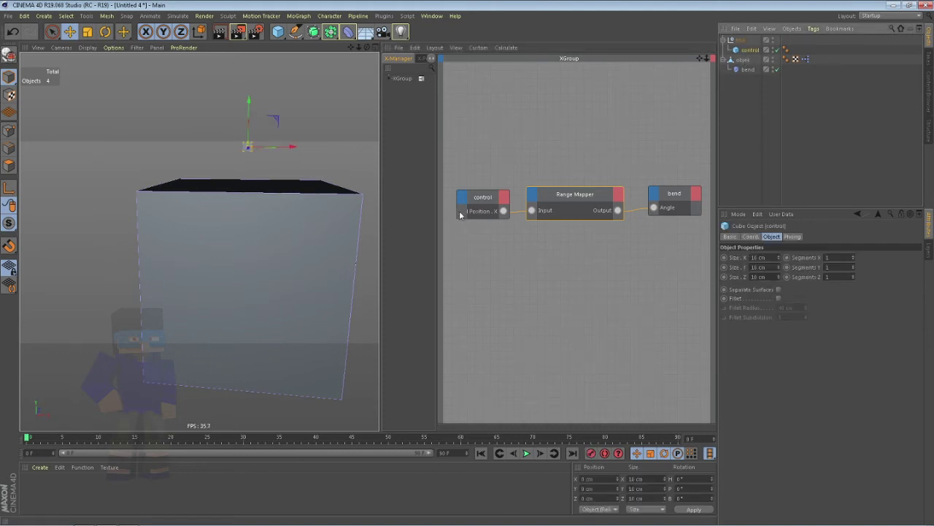
pyautogui.moveTo(459, 213); pyautogui.dragTo(679, 211)
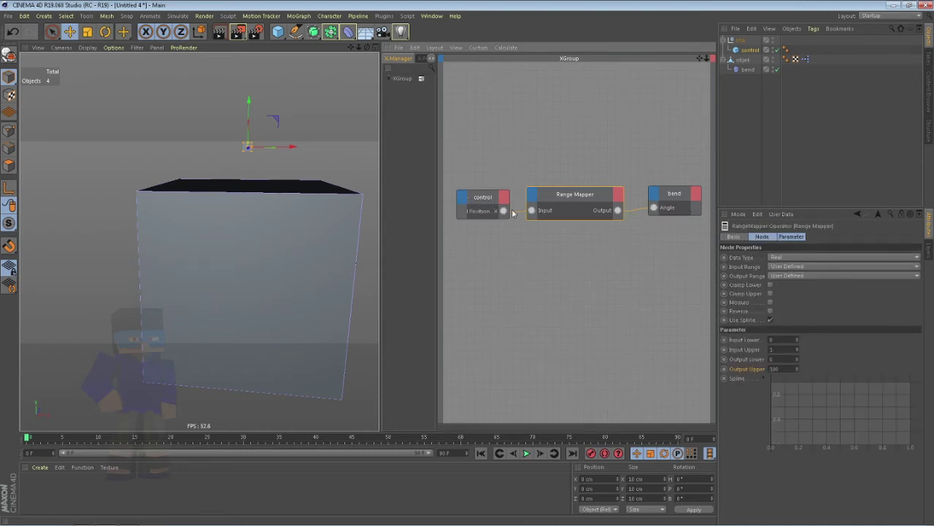
# Step: Set the control cube's Position X to 1, then to 100 cm
pyautogui.doubleClick(603, 478)
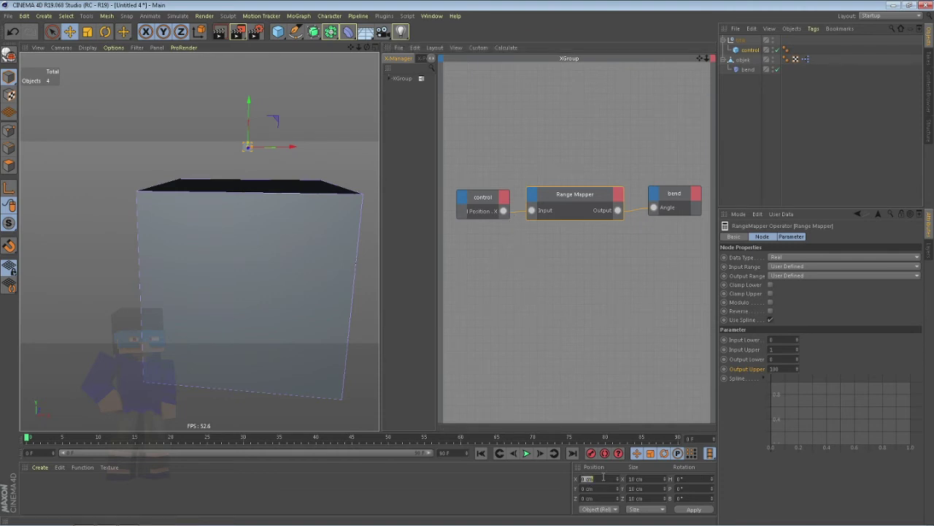
pyautogui.write('1')
pyautogui.press('Return')
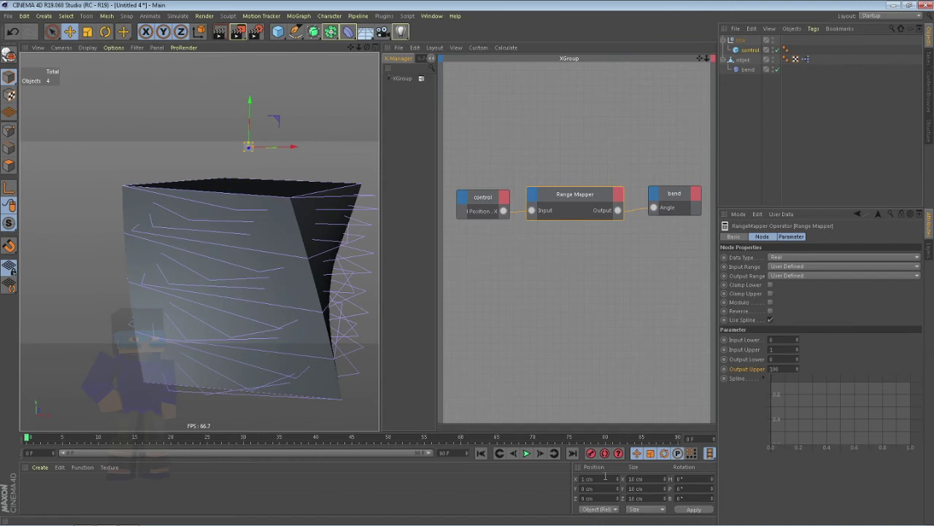
pyautogui.doubleClick(605, 478)
pyautogui.write('100')
pyautogui.press('Return')
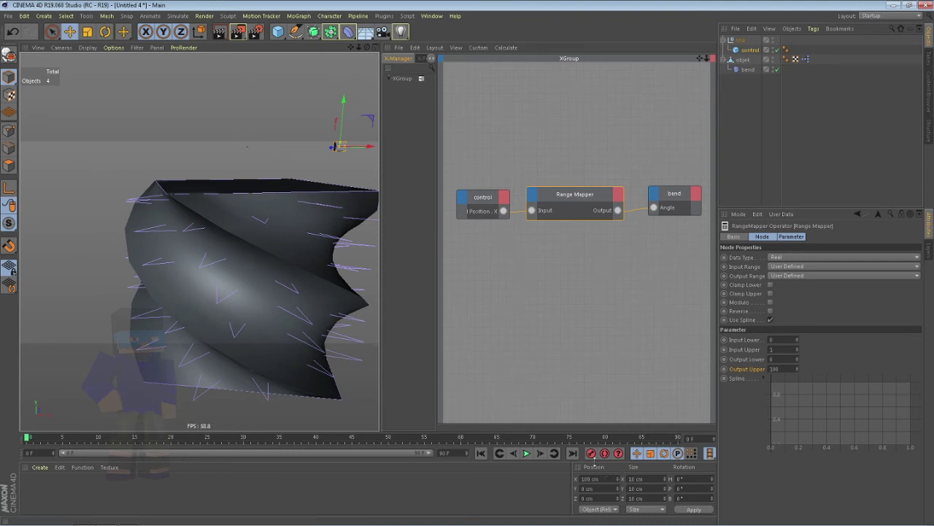
# Step: Set the Range Mapper's Output Lower and Input Lower limits to -100
pyautogui.click(787, 340)
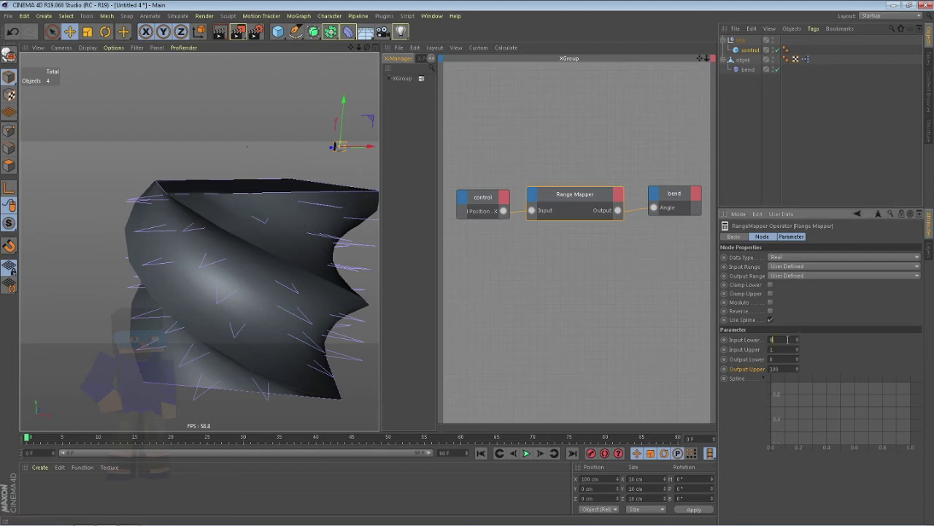
pyautogui.press('Tab')
pyautogui.write('00')
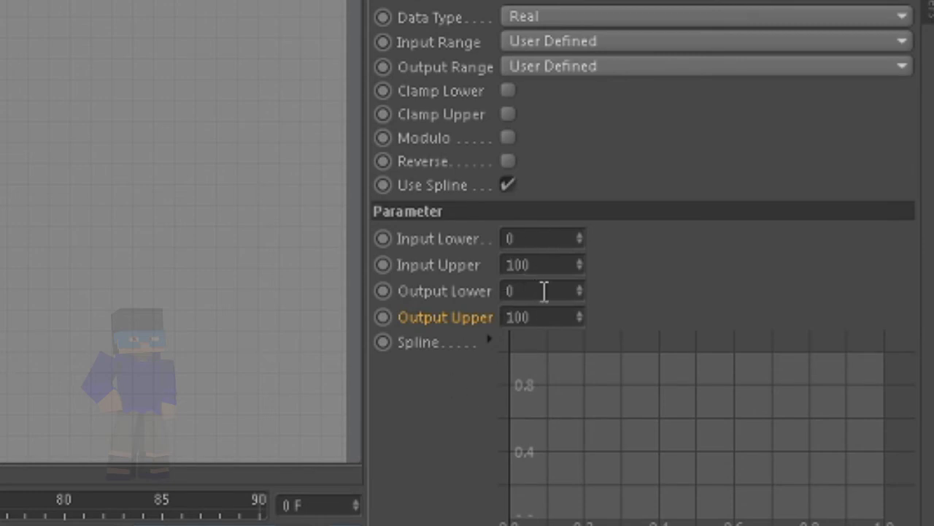
pyautogui.click(545, 291)
pyautogui.moveTo(546, 291); pyautogui.dragTo(501, 292)
pyautogui.write('-100')
pyautogui.click(553, 239)
pyautogui.doubleClick(551, 241)
pyautogui.write('-100')
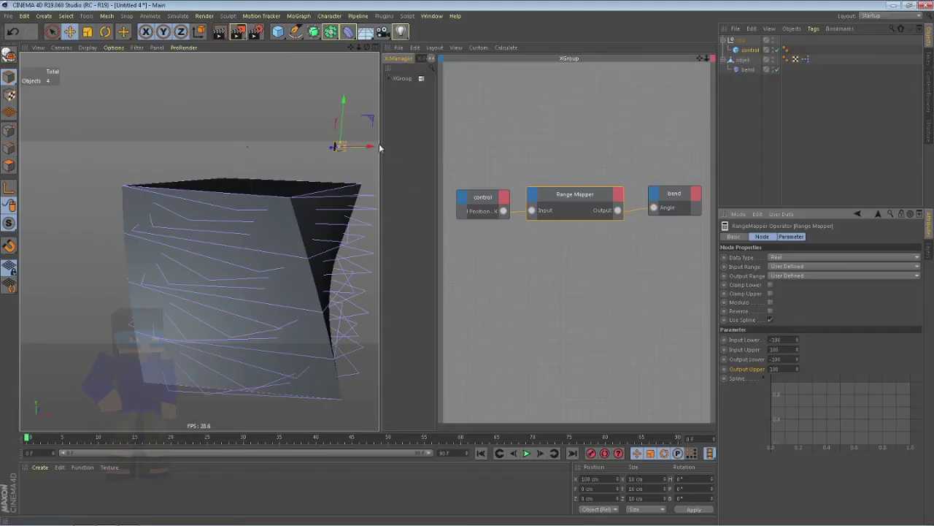
pyautogui.moveTo(369, 146); pyautogui.dragTo(248, 162)
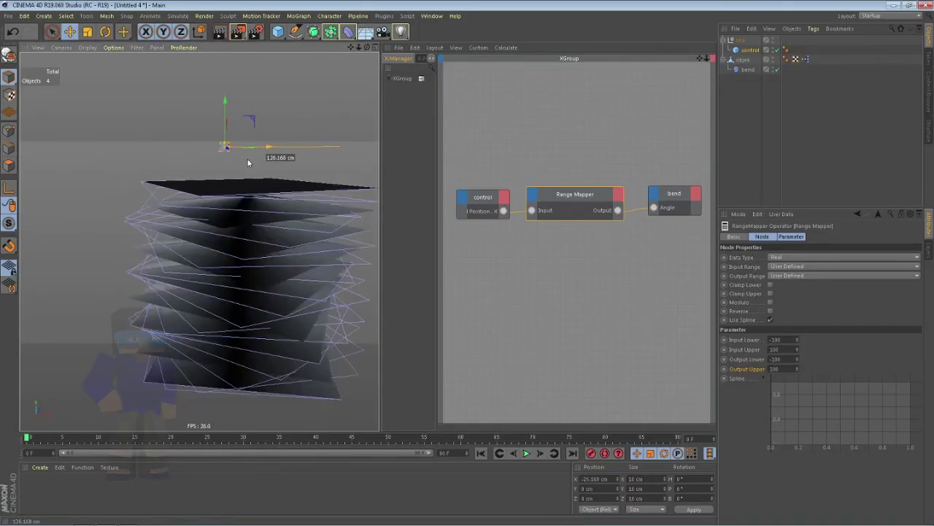
pyautogui.click(10, 31)
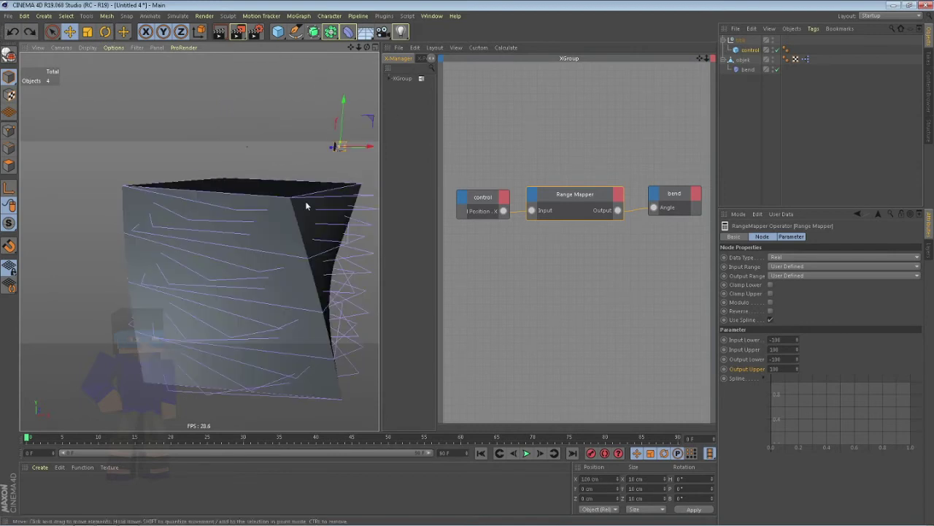
pyautogui.moveTo(305, 205); pyautogui.dragTo(127, 154)
pyautogui.hotkey('ctrl', 'z')
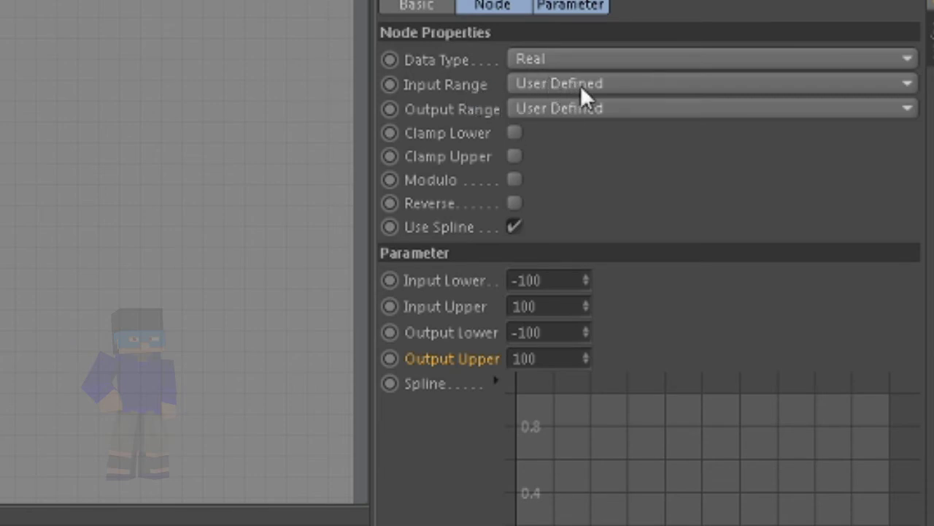
pyautogui.click(629, 86)
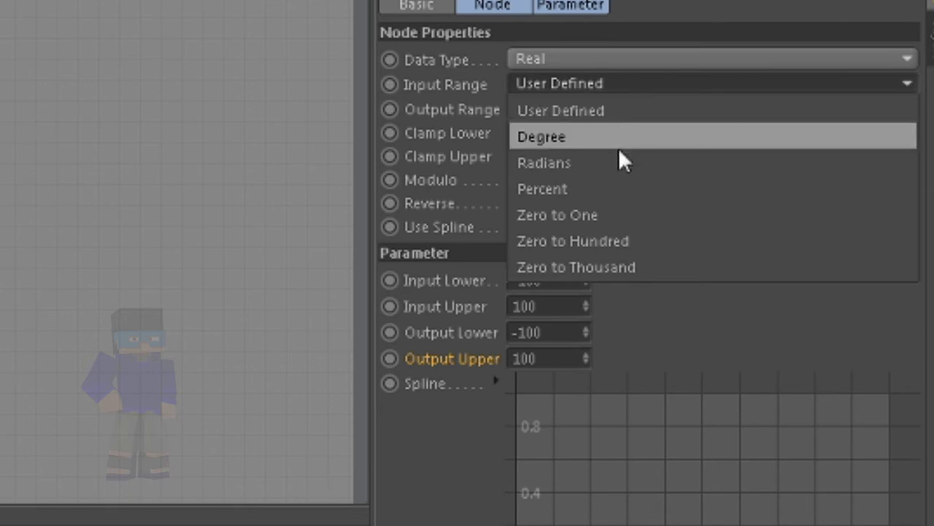
pyautogui.click(633, 327)
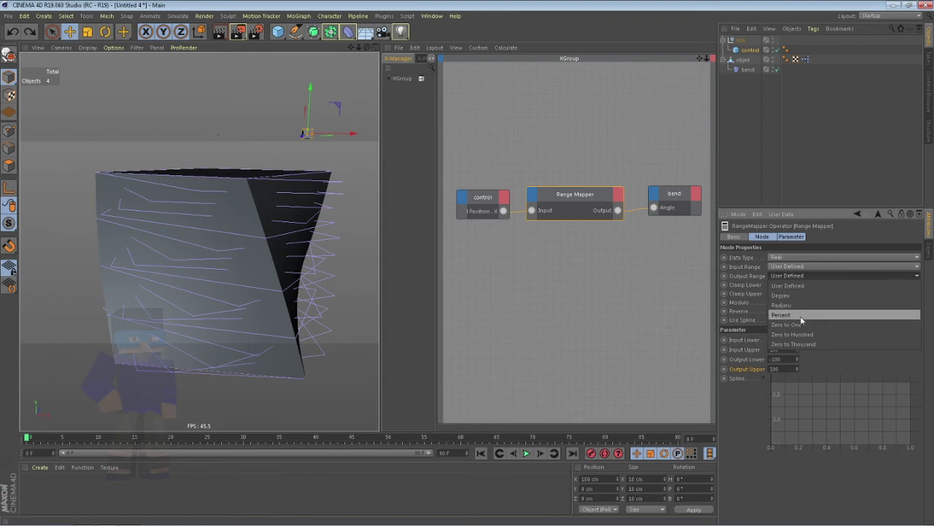
pyautogui.click(822, 378)
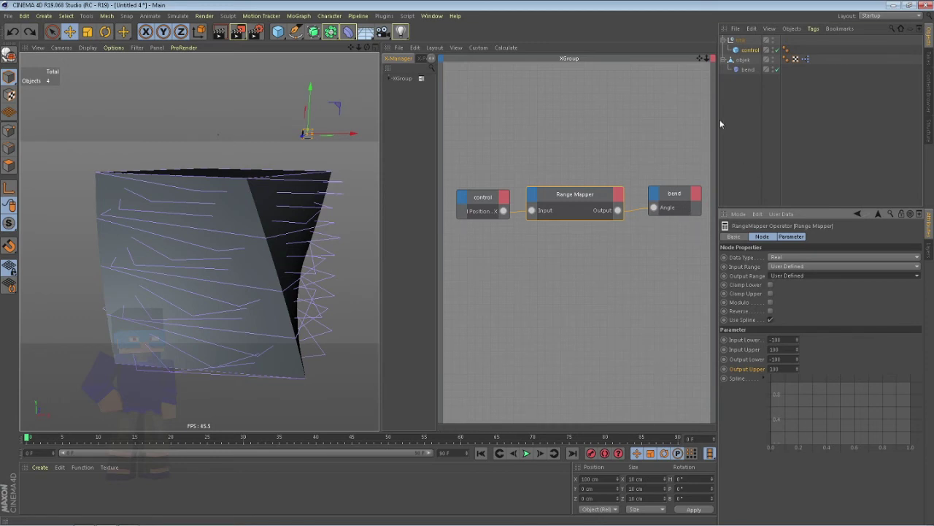
pyautogui.click(747, 70)
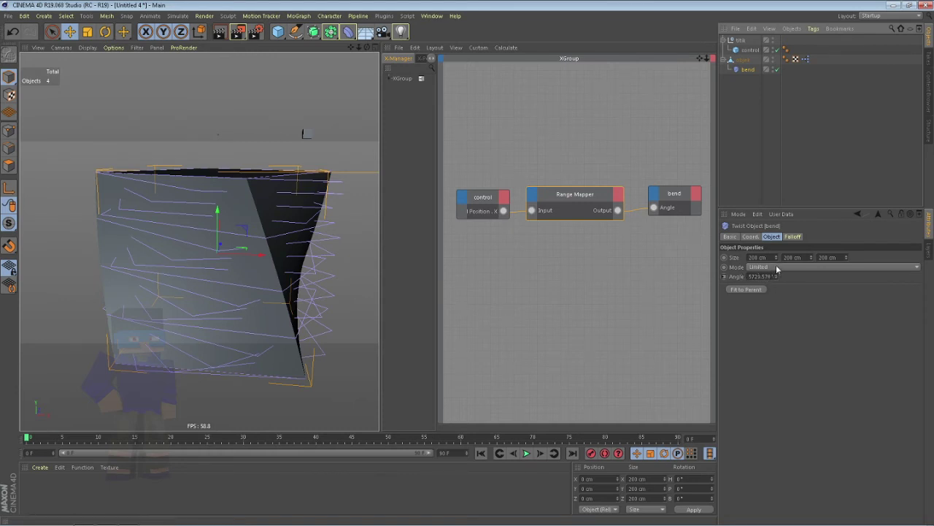
pyautogui.click(595, 194)
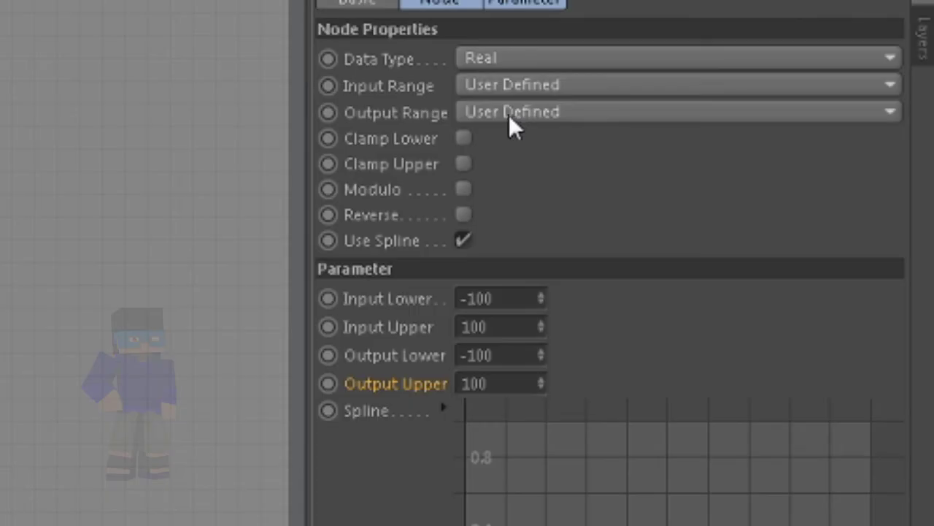
# Step: Switch the Range Mapper's Output Range to Degree and enter 180 as Output Upper
pyautogui.click(508, 115)
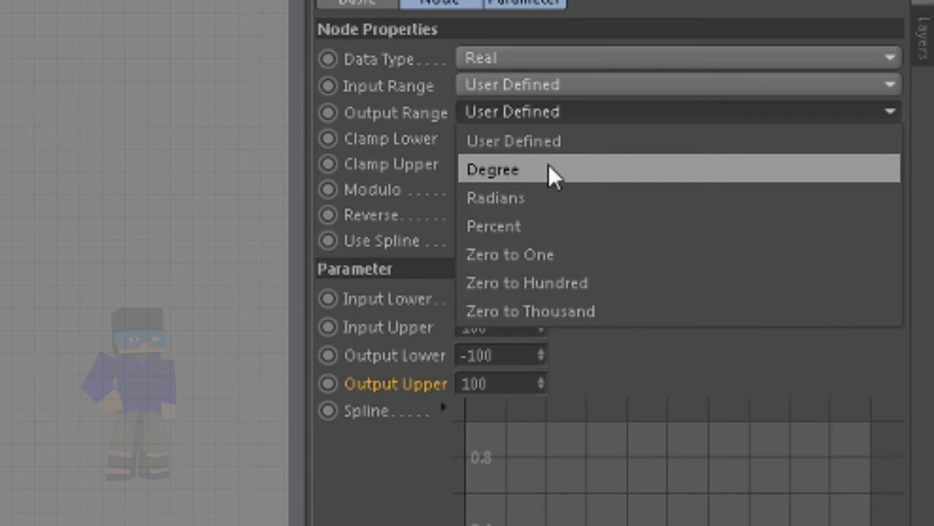
pyautogui.click(549, 168)
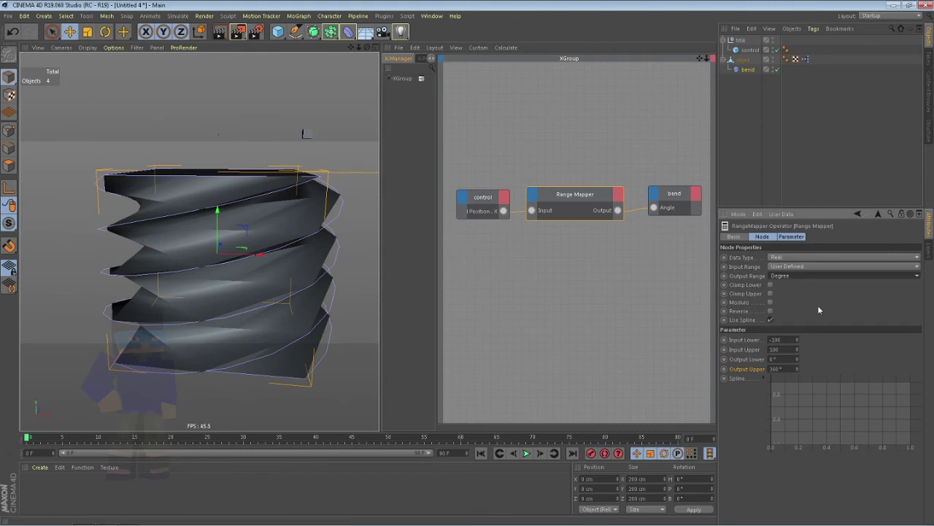
pyautogui.click(789, 369)
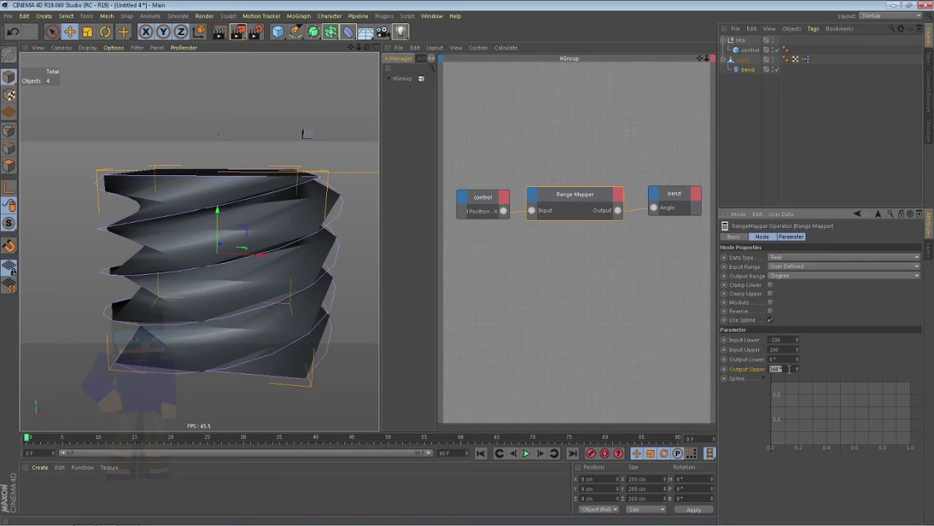
pyautogui.write('180')
pyautogui.press('Return')
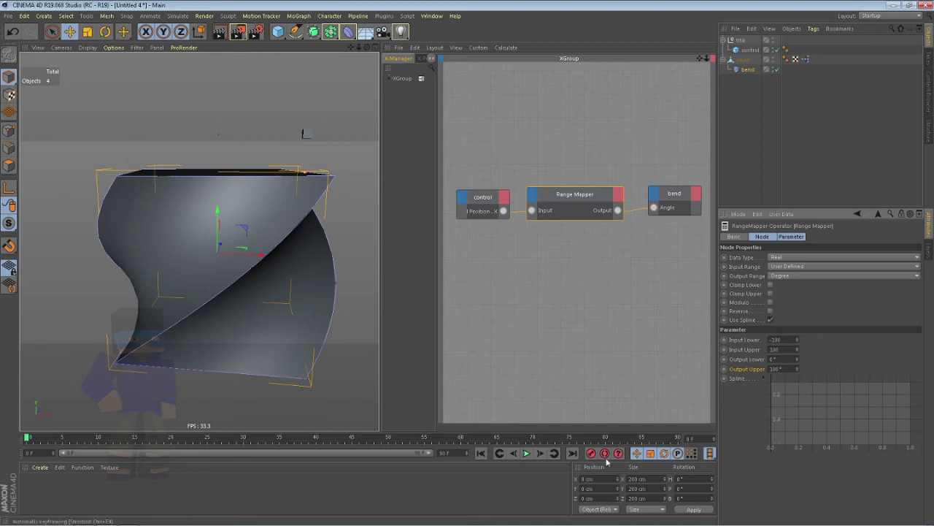
# Step: Set the Range Mapper's Input Range preset to Radians (0 to 6.283)
pyautogui.click(591, 480)
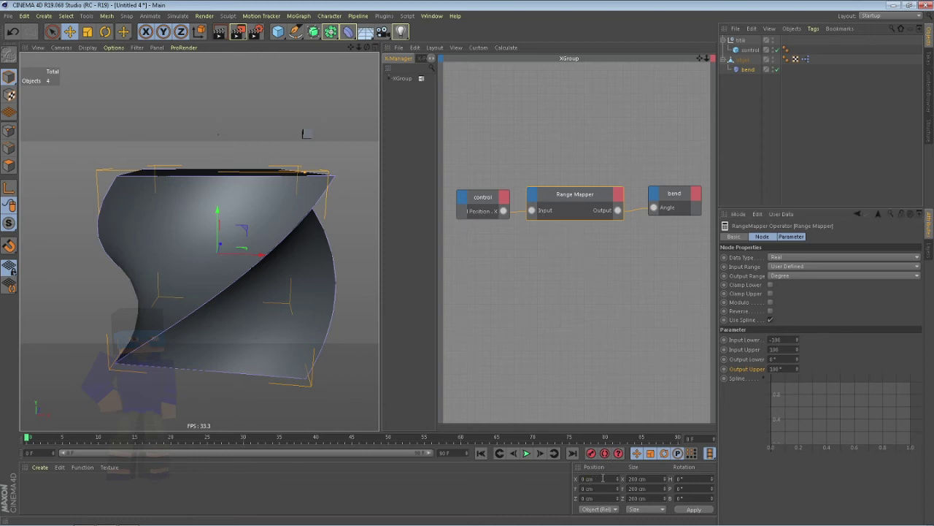
pyautogui.click(794, 268)
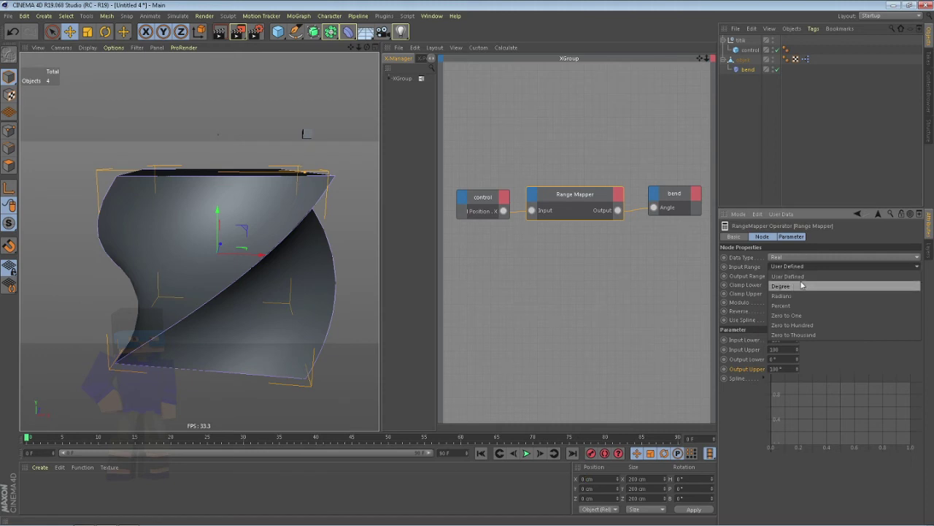
pyautogui.click(800, 277)
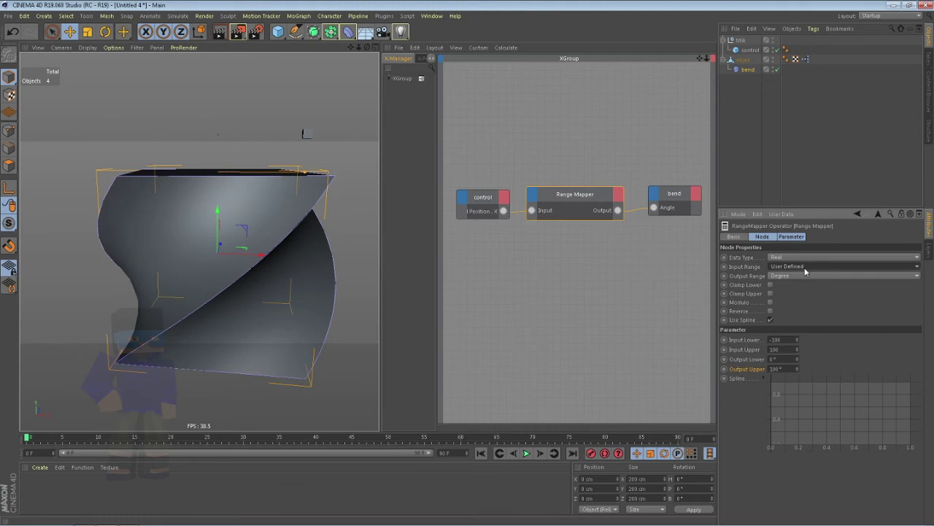
pyautogui.click(798, 267)
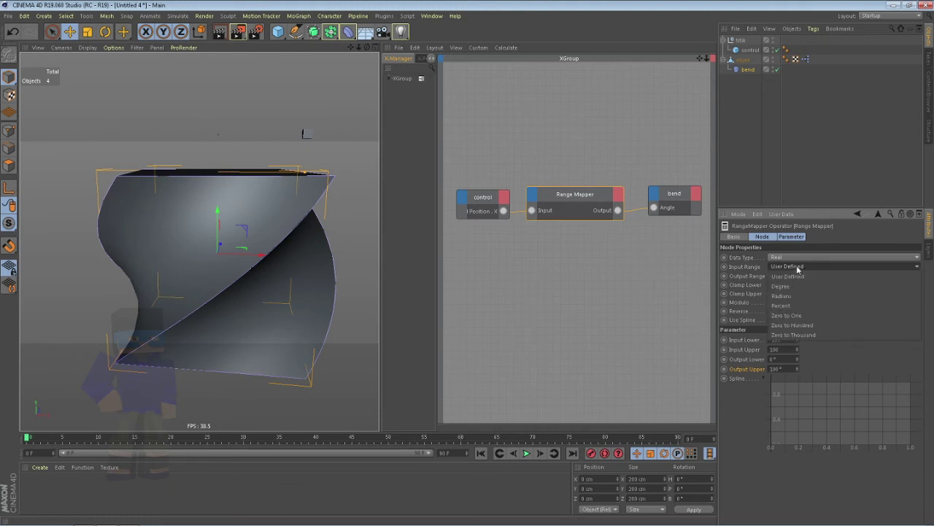
pyautogui.click(798, 269)
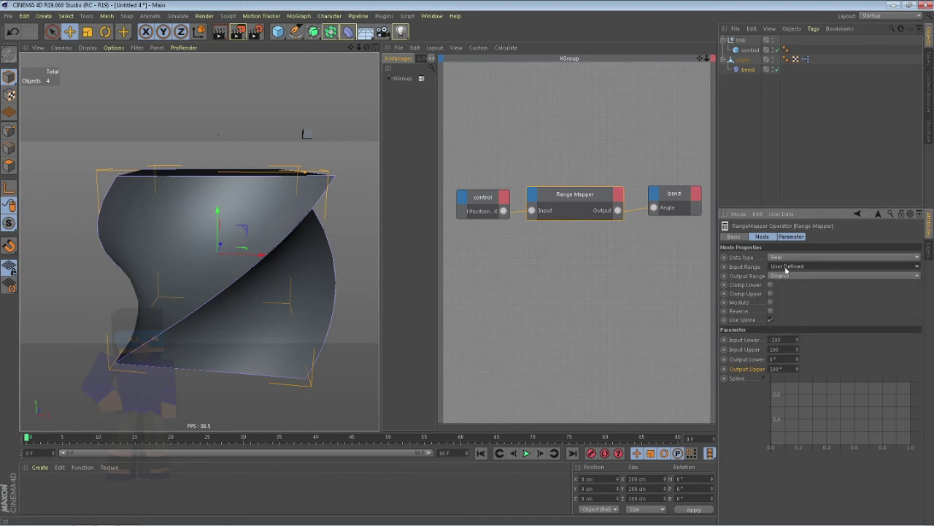
pyautogui.click(787, 267)
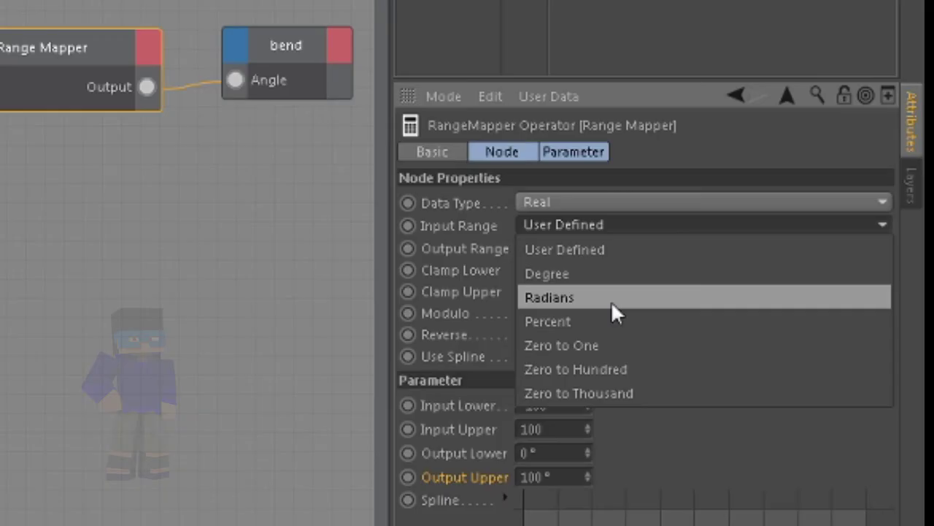
pyautogui.click(611, 299)
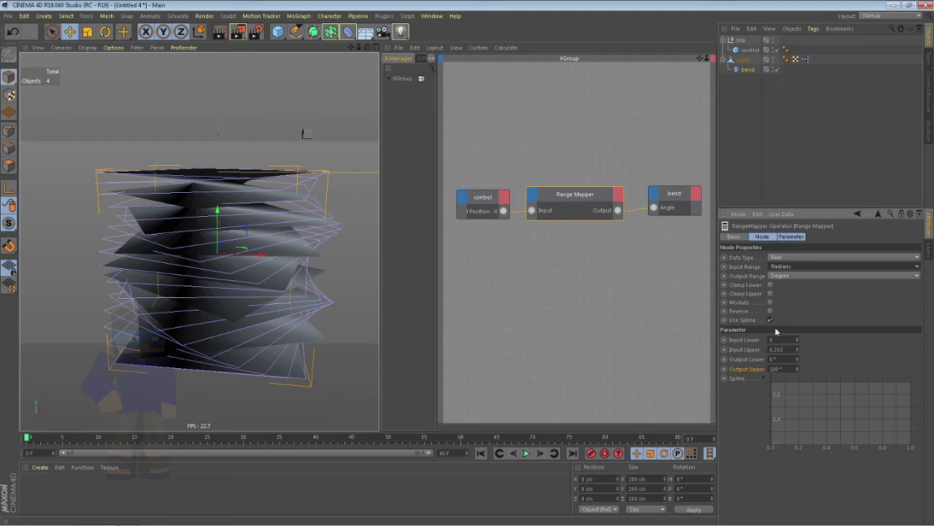
# Step: Check the output range list, keeping Degree, and inspect the bend deformer's angle
pyautogui.click(793, 277)
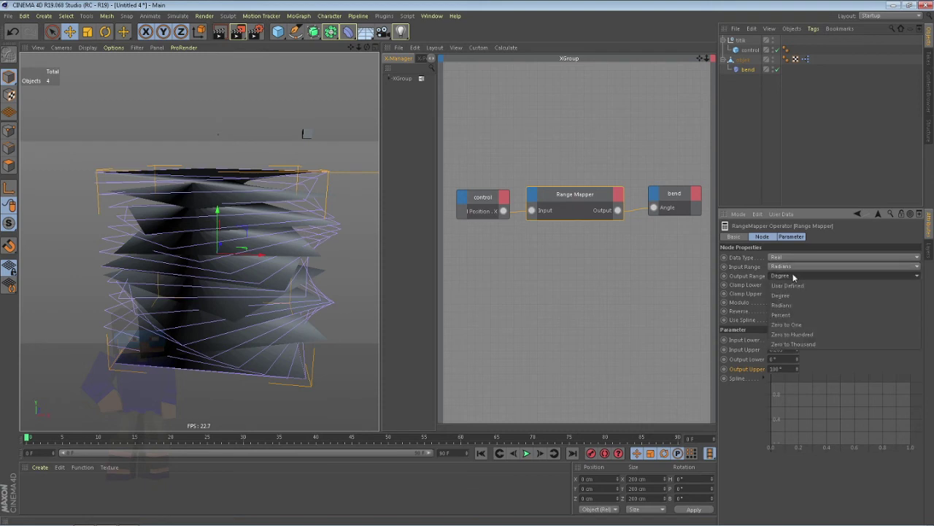
pyautogui.click(740, 67)
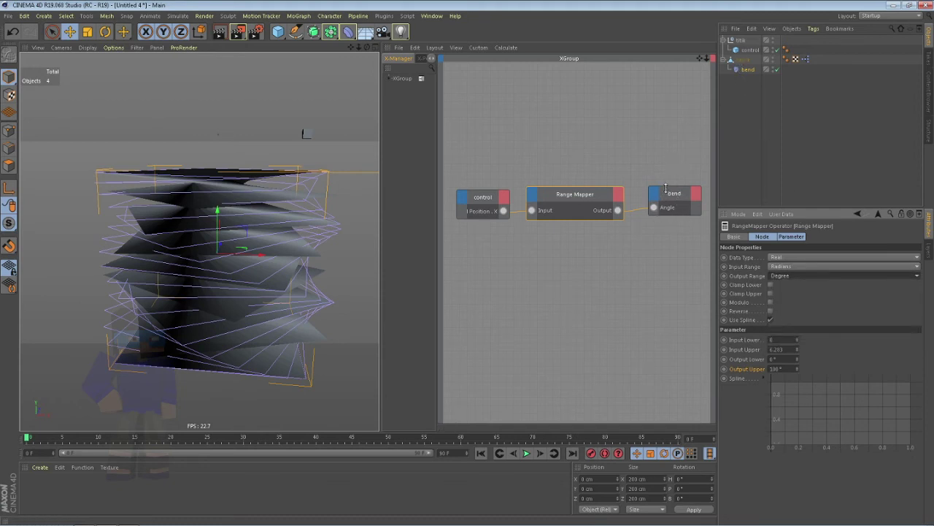
pyautogui.click(746, 70)
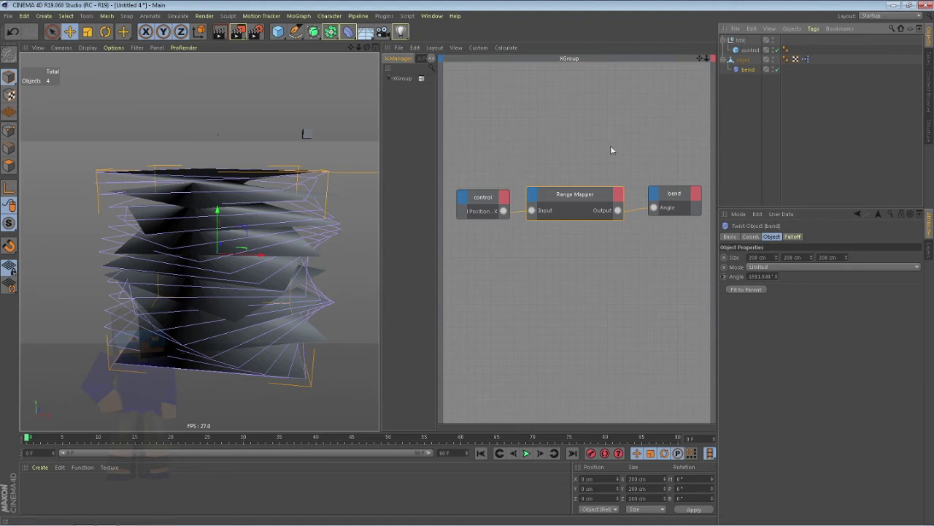
# Step: Recheck the Range Mapper presets, keeping Degree output and Radians input, and select the control cube
pyautogui.click(588, 195)
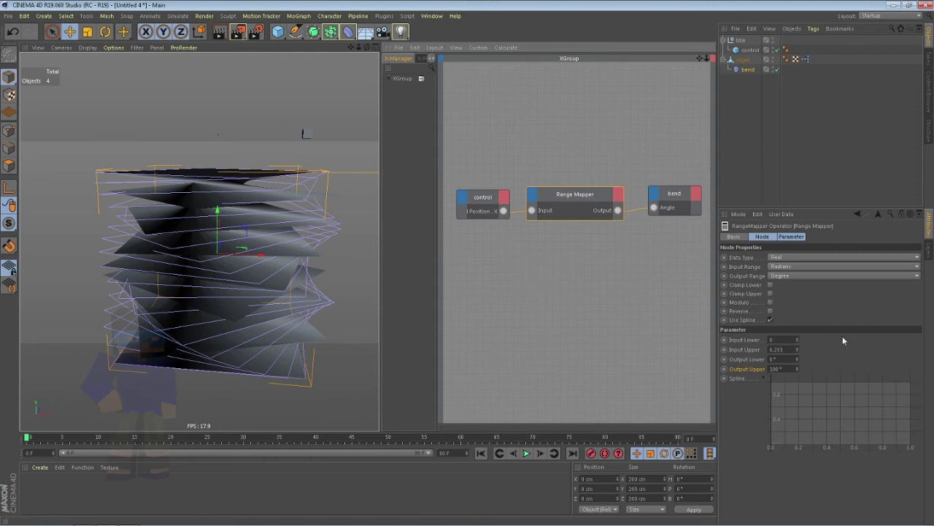
pyautogui.click(810, 276)
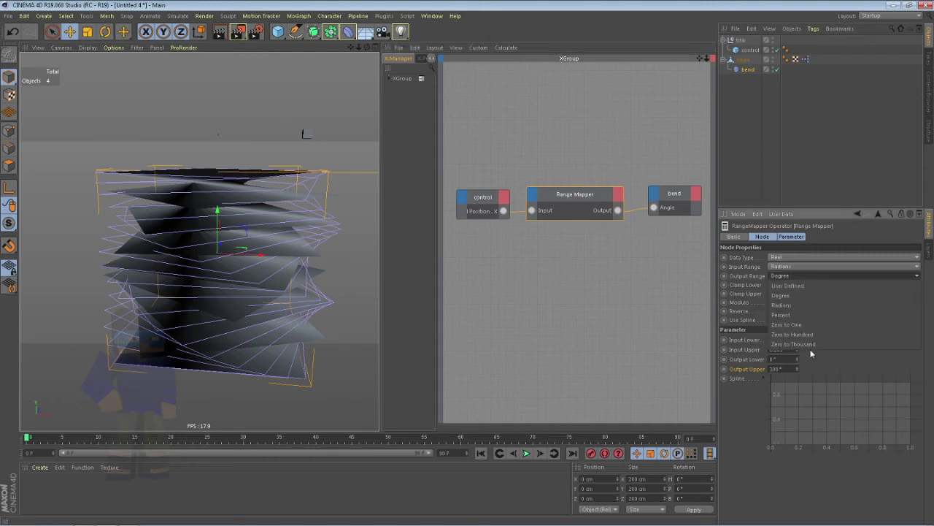
pyautogui.click(746, 310)
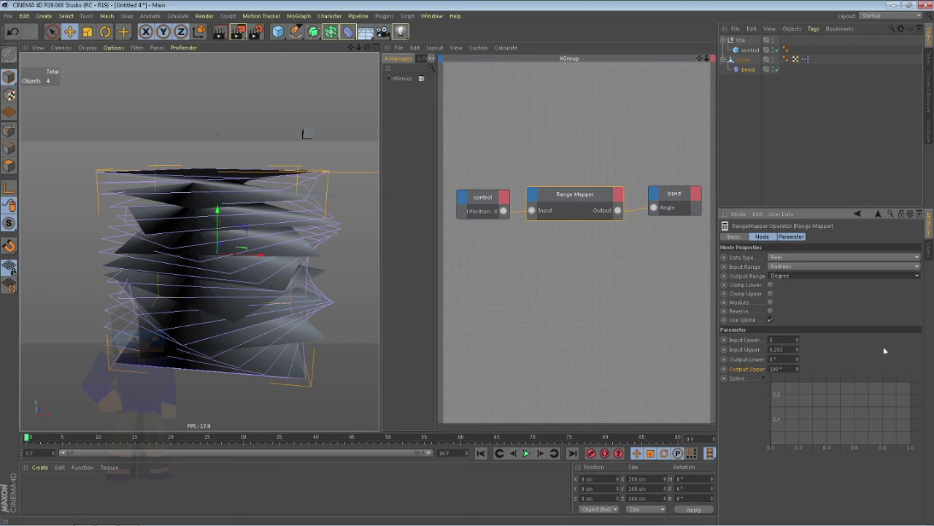
pyautogui.click(809, 265)
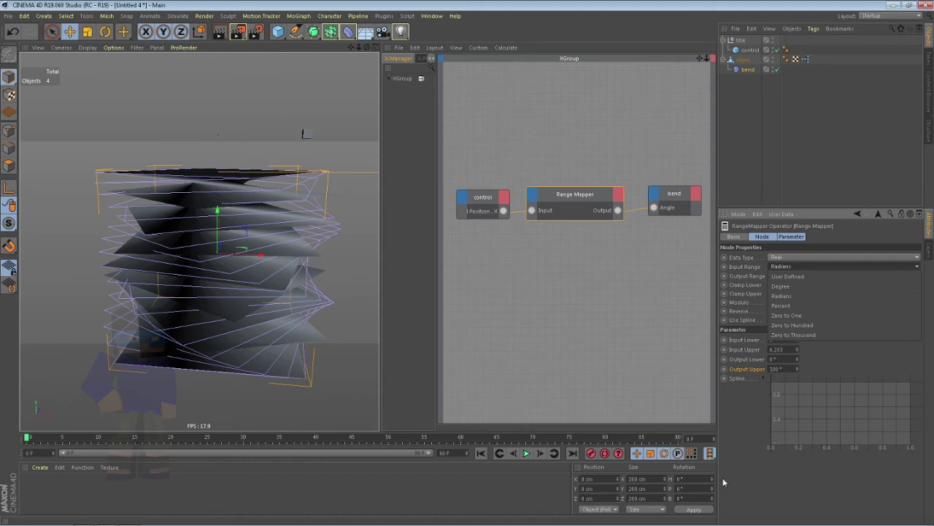
pyautogui.click(748, 52)
pyautogui.click(746, 51)
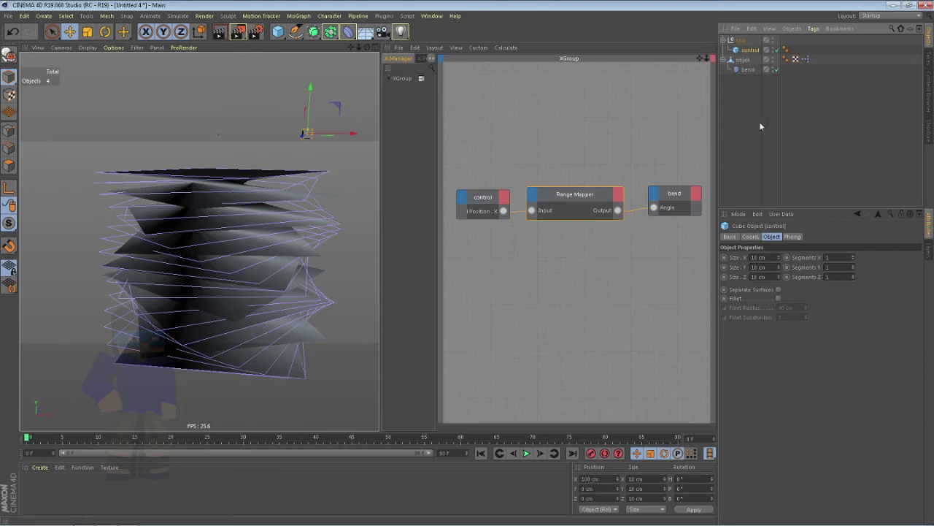
pyautogui.click(792, 237)
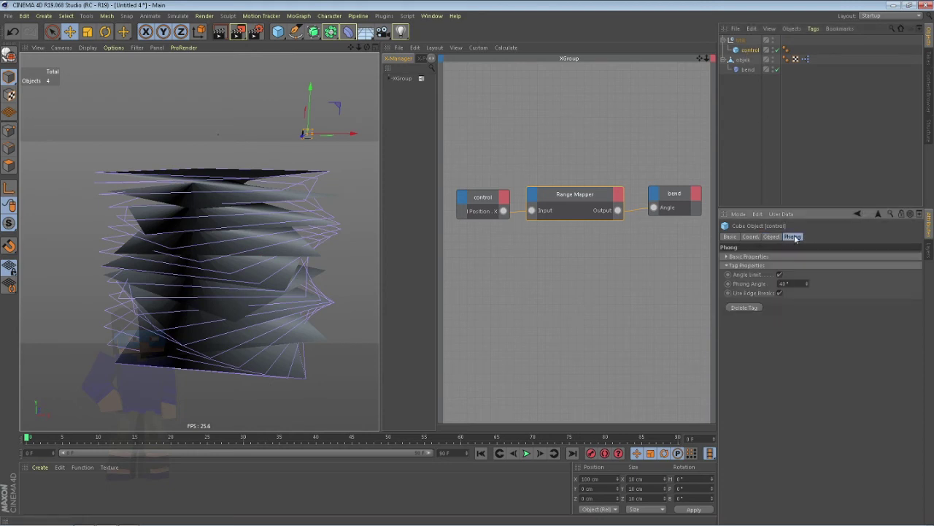
pyautogui.click(771, 237)
pyautogui.click(745, 125)
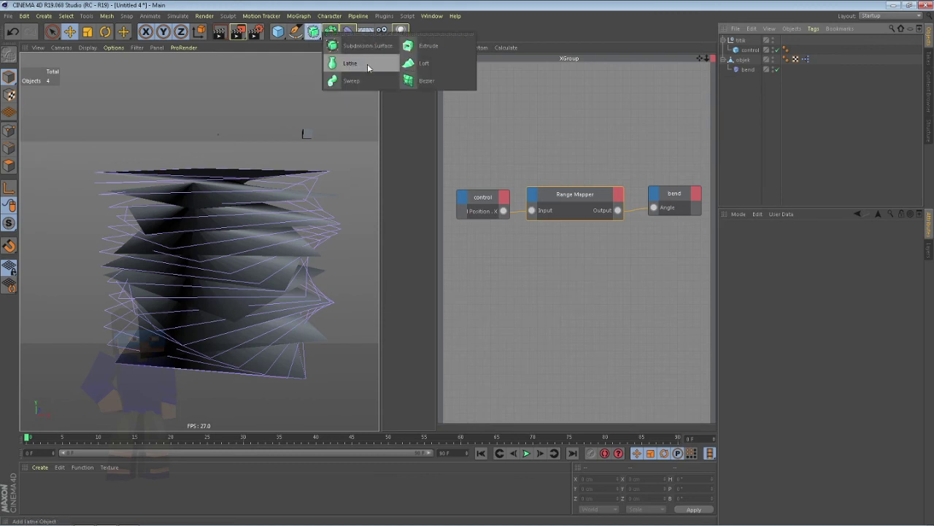
pyautogui.moveTo(313, 32); pyautogui.dragTo(367, 63)
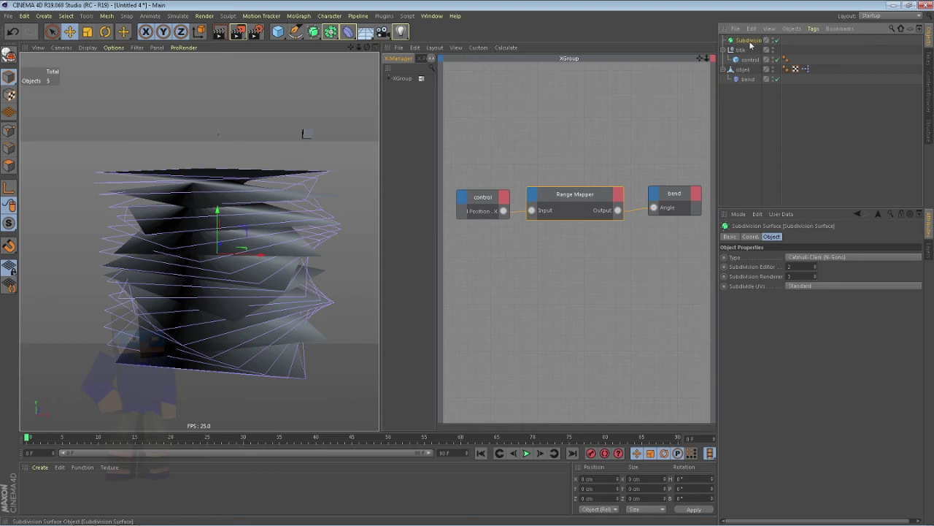
pyautogui.press('Delete')
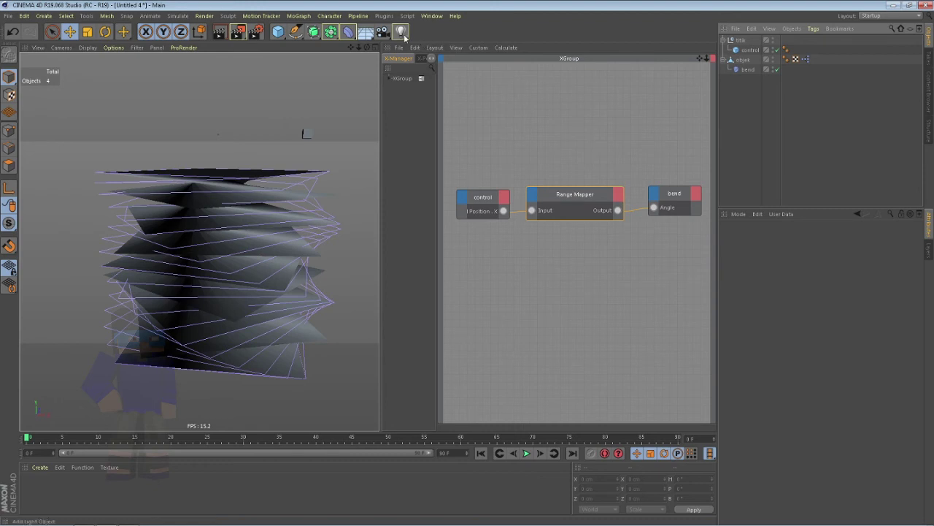
pyautogui.moveTo(400, 31); pyautogui.dragTo(439, 48)
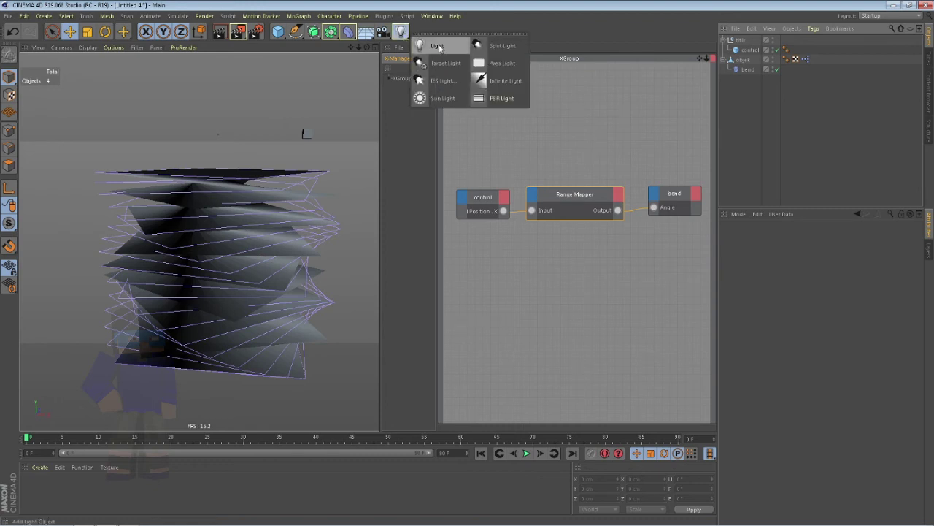
pyautogui.click(451, 42)
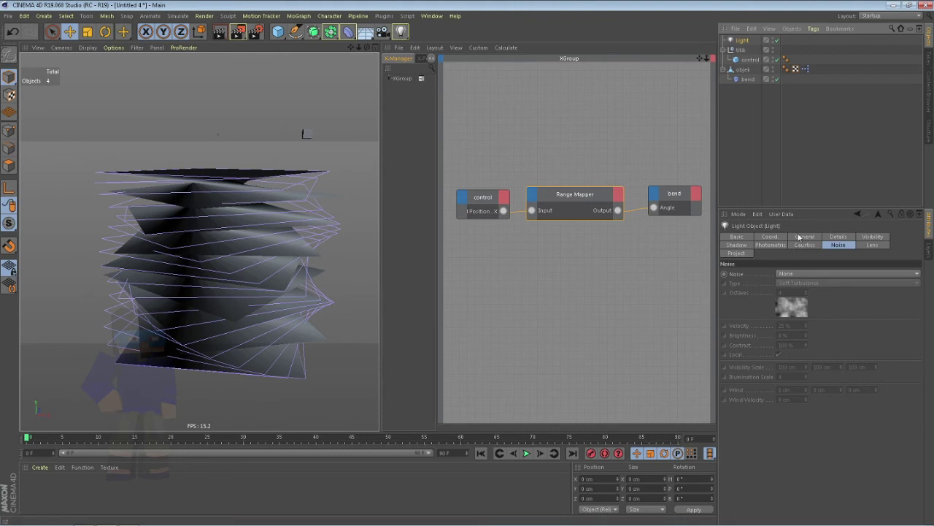
pyautogui.click(799, 243)
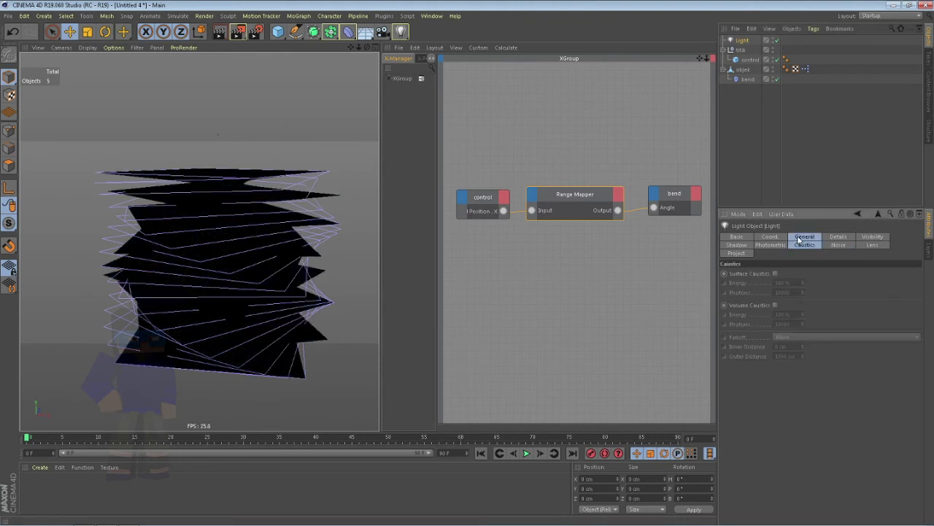
pyautogui.click(803, 237)
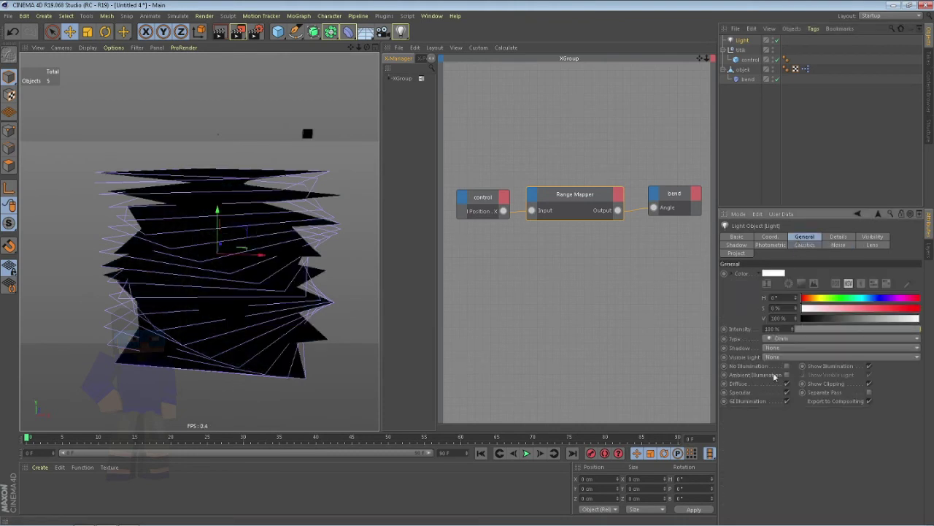
pyautogui.click(824, 329)
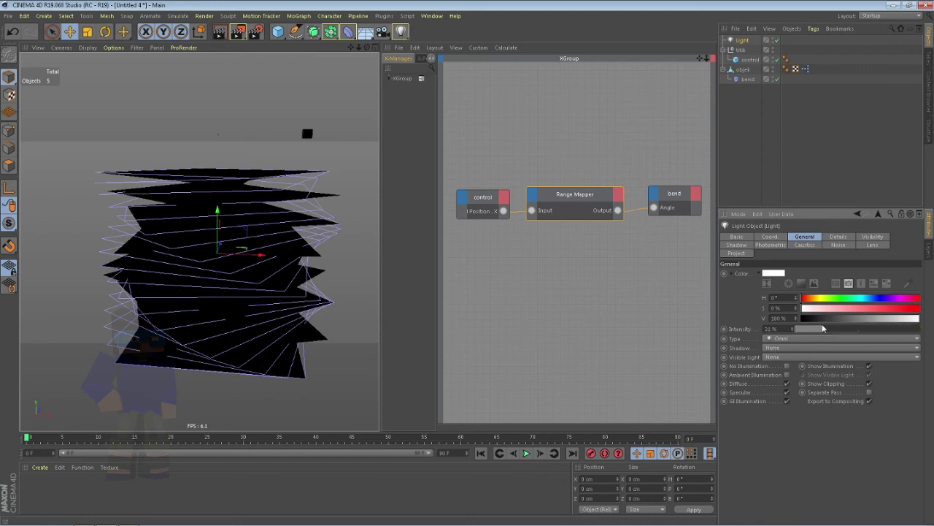
pyautogui.moveTo(823, 329)
pyautogui.mouseDown()
pyautogui.moveTo(881, 349)
pyautogui.moveTo(797, 352)
pyautogui.mouseUp()
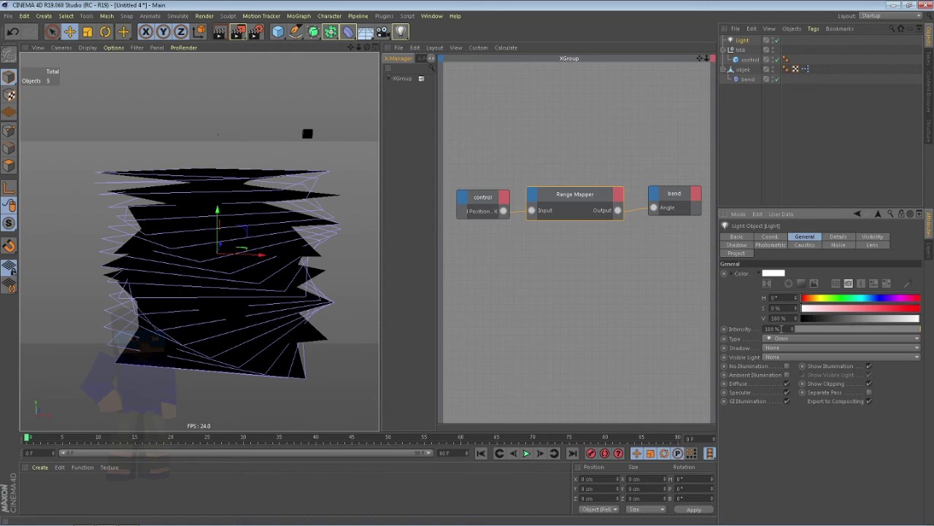
pyautogui.press('Delete')
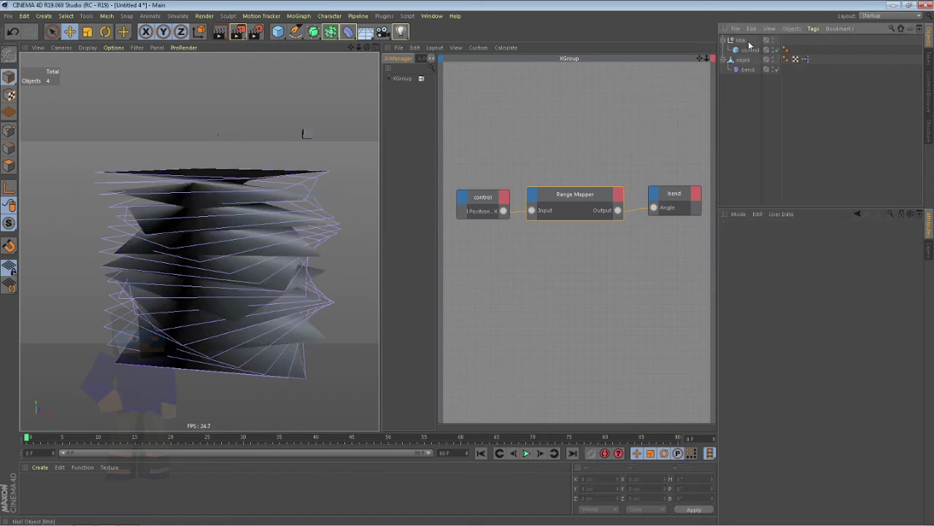
# Step: Keep Degree output and set the Range Mapper's Output Lower to 0.195
pyautogui.click(741, 40)
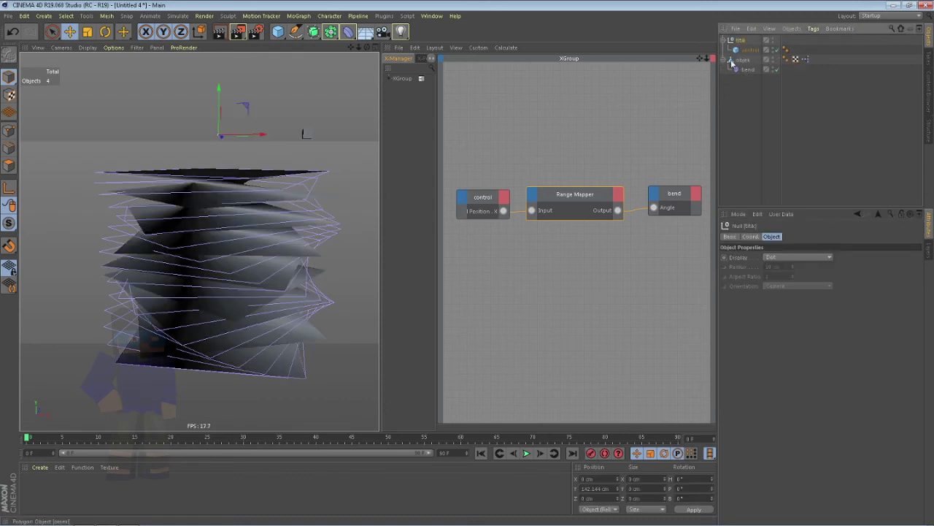
pyautogui.click(581, 196)
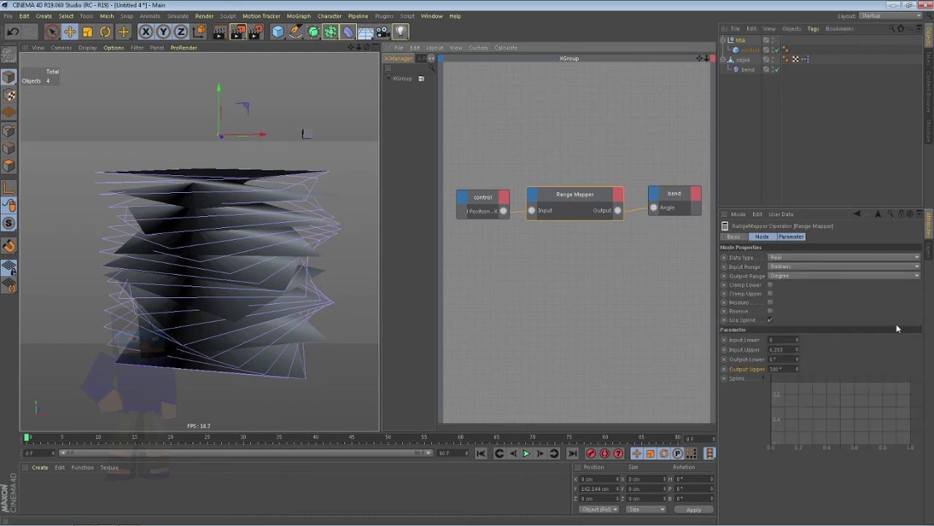
pyautogui.click(793, 275)
pyautogui.click(793, 275)
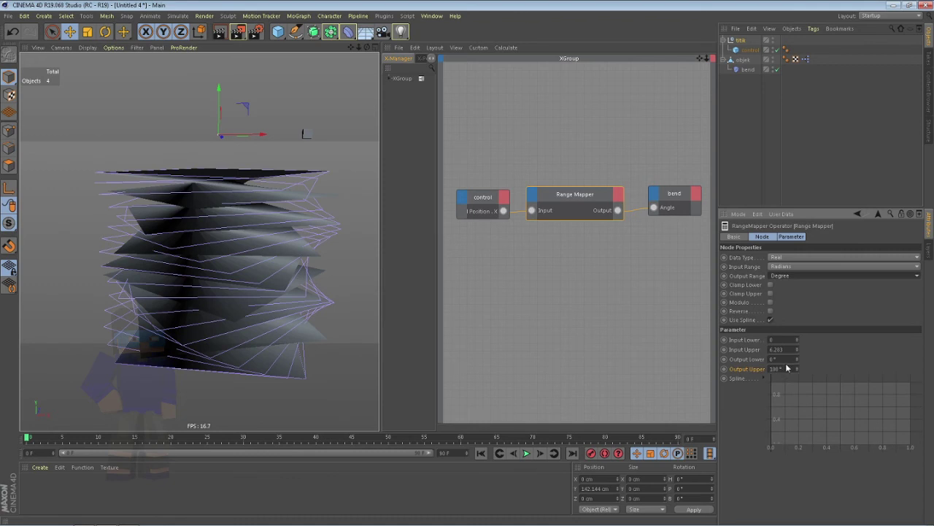
pyautogui.click(776, 358)
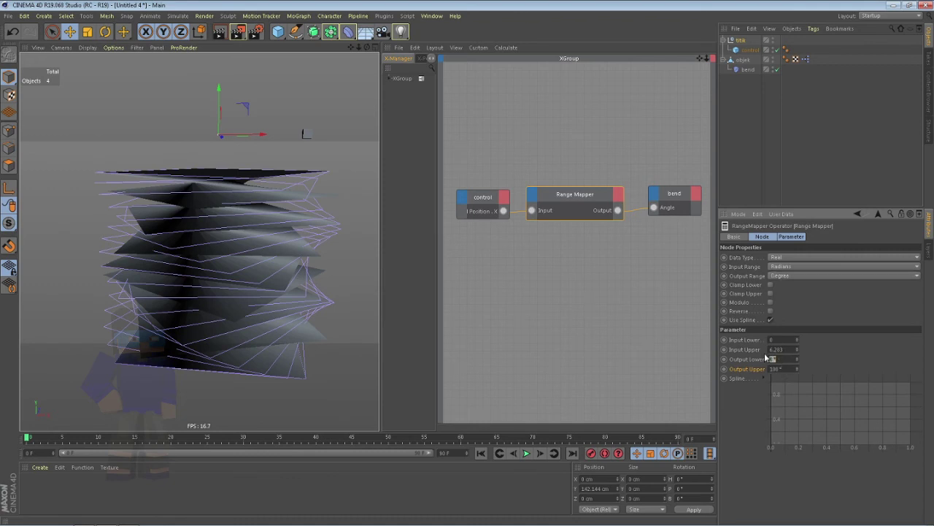
pyautogui.write('0.195')
pyautogui.press('Return')
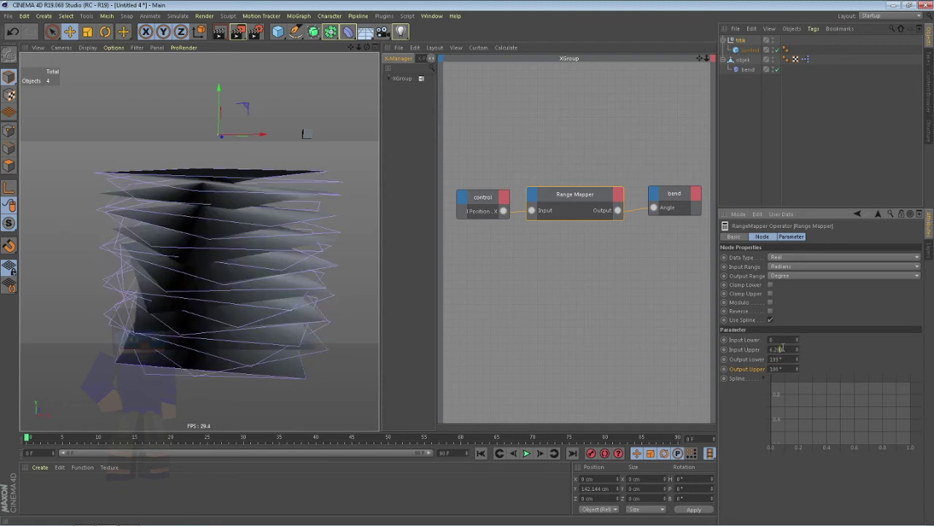
# Step: Set the Range Mapper's Input Upper to 100 and Input Lower to -100
pyautogui.doubleClick(782, 349)
pyautogui.write('100')
pyautogui.press('Return')
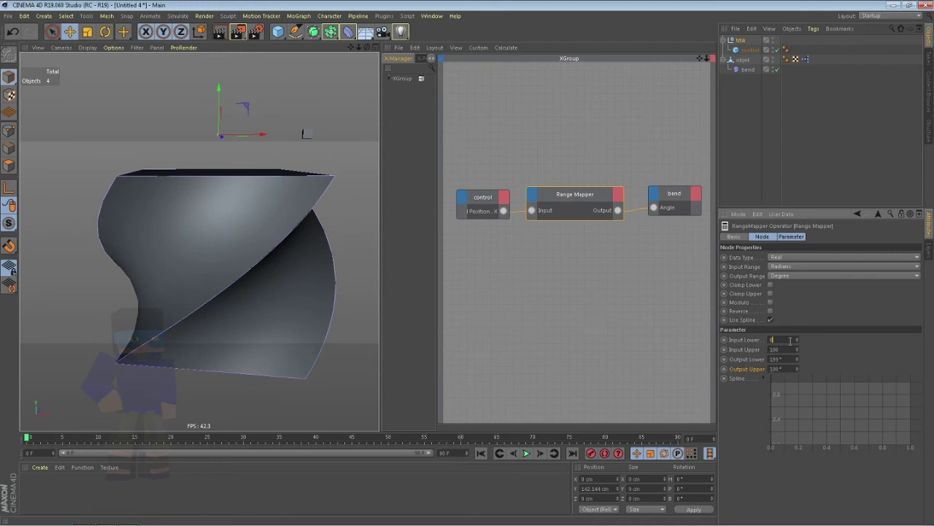
pyautogui.write('-100')
pyautogui.click(308, 140)
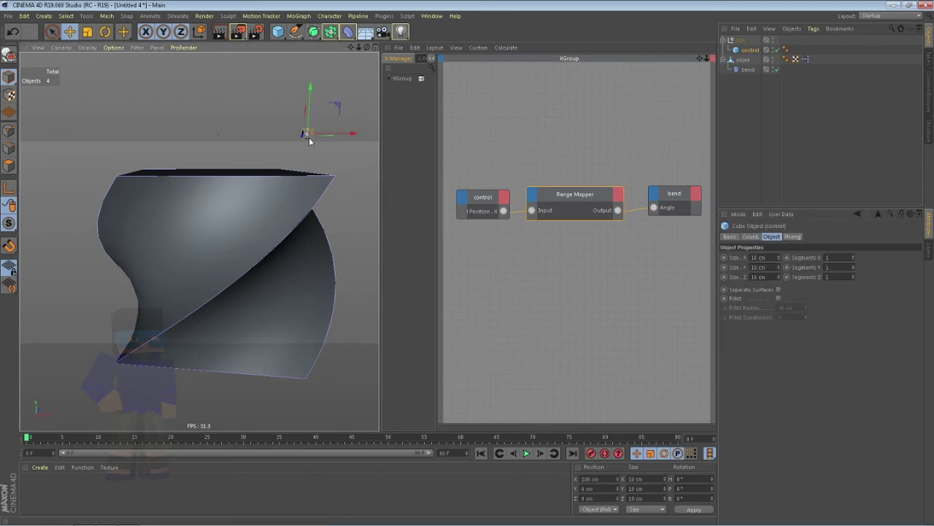
# Step: Move the control cube back to X 0 cm
pyautogui.doubleClick(590, 478)
pyautogui.write('0')
pyautogui.press('Return')
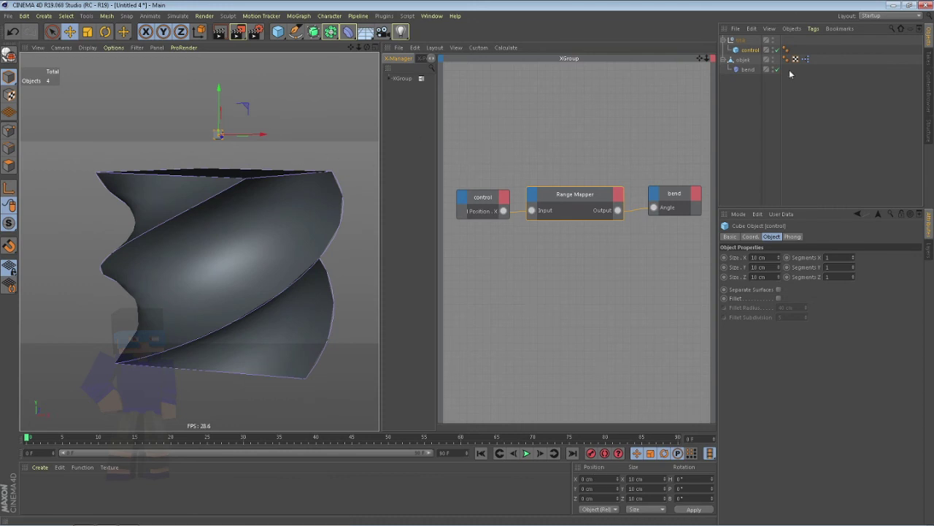
# Step: Set the Range Mapper's Output Lower to -100°, undoing an accidental Input Upper edit
pyautogui.click(583, 205)
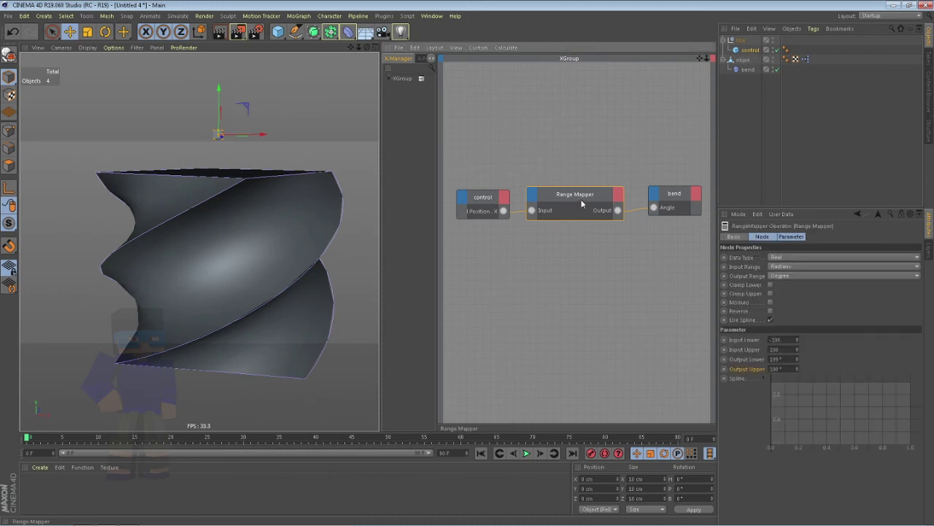
pyautogui.click(772, 359)
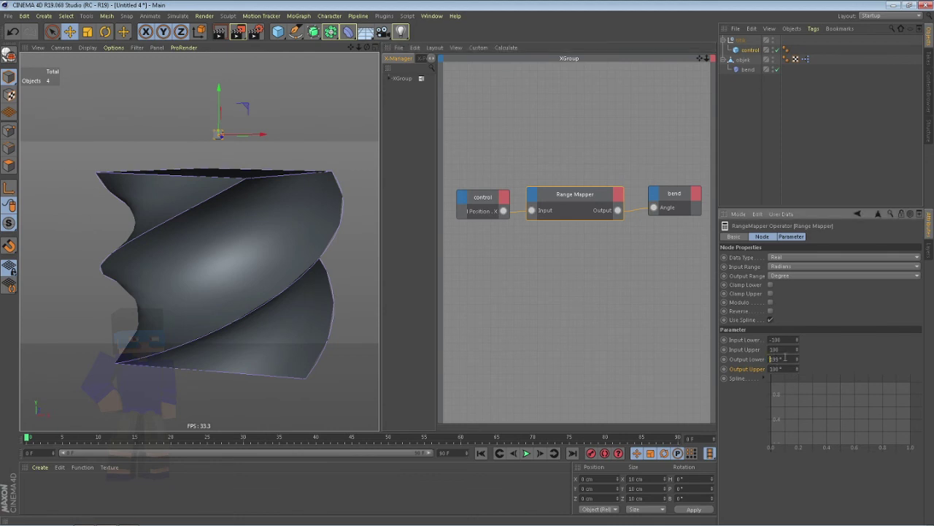
pyautogui.press('Return')
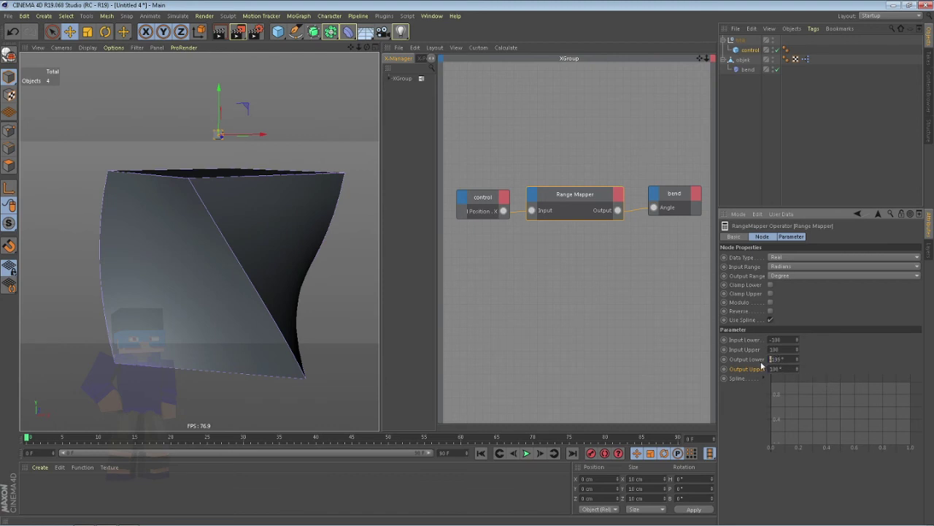
pyautogui.doubleClick(768, 349)
pyautogui.press('9')
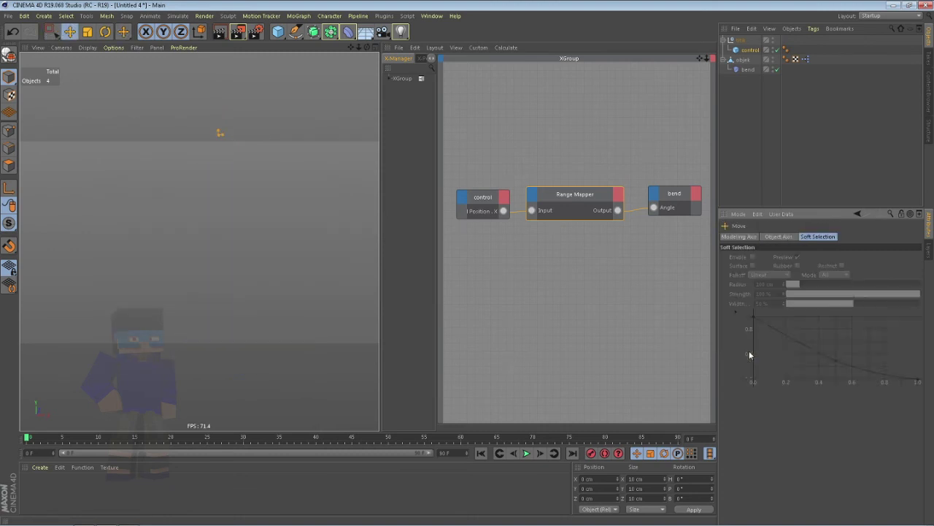
pyautogui.click(12, 32)
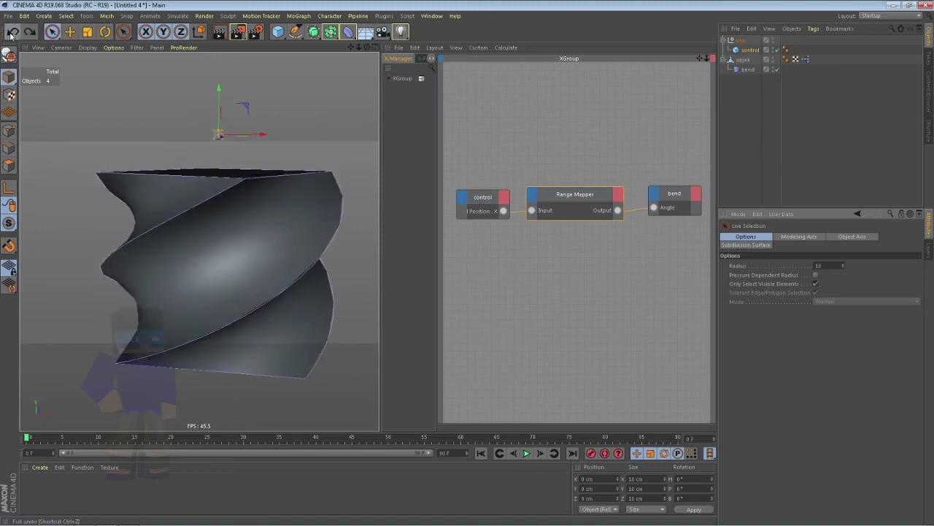
pyautogui.click(570, 206)
pyautogui.doubleClick(775, 349)
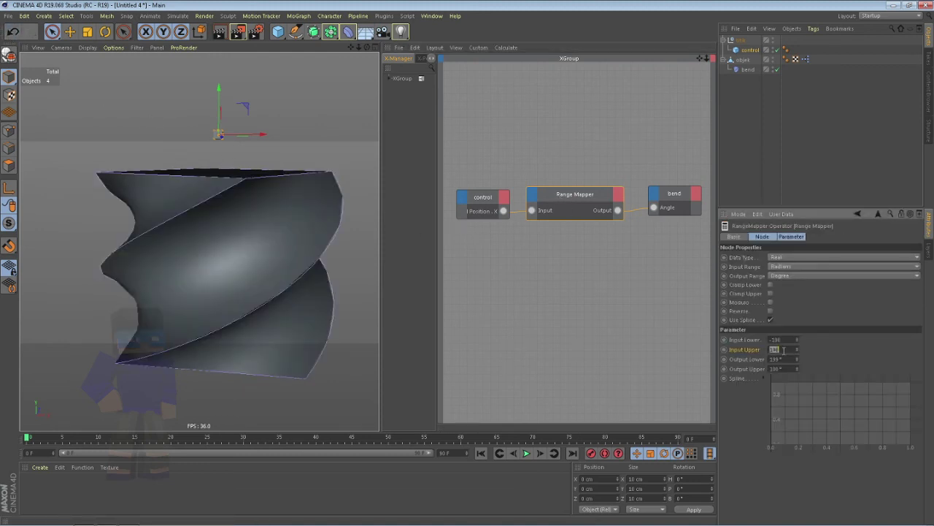
pyautogui.press('Tab')
pyautogui.press('BackSpace')
pyautogui.press('Return')
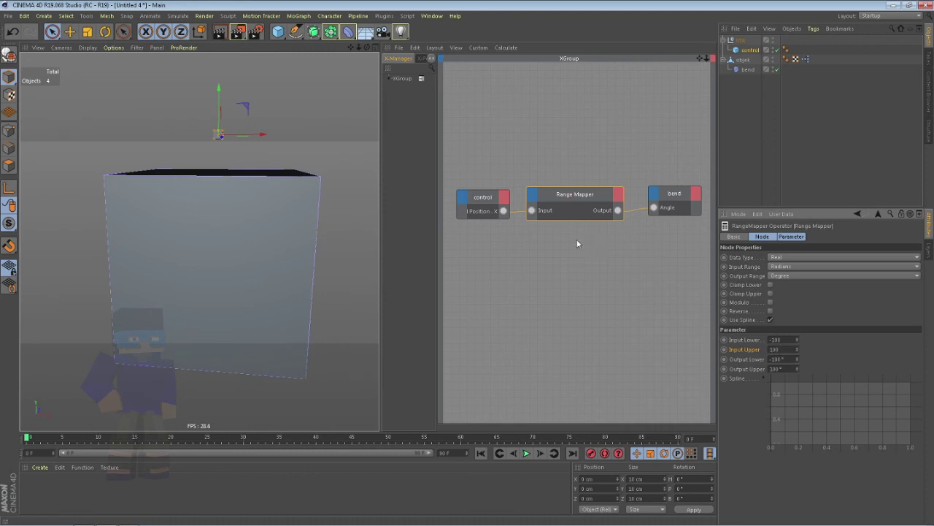
# Step: Slide the control cube along X to about 41 cm, giving the box a moderate twist
pyautogui.click(309, 133)
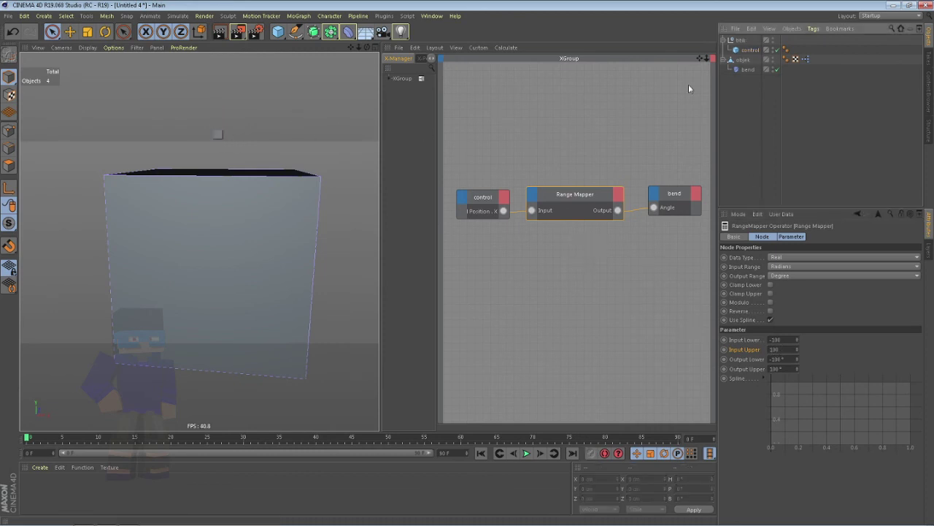
pyautogui.click(750, 59)
pyautogui.click(750, 49)
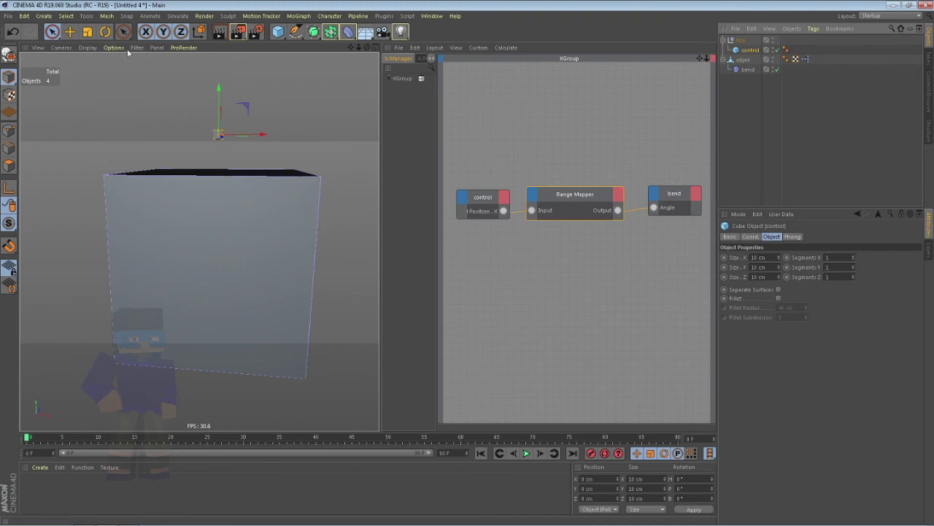
pyautogui.click(60, 34)
pyautogui.moveTo(241, 137)
pyautogui.mouseDown()
pyautogui.moveTo(292, 143)
pyautogui.moveTo(154, 170)
pyautogui.mouseUp()
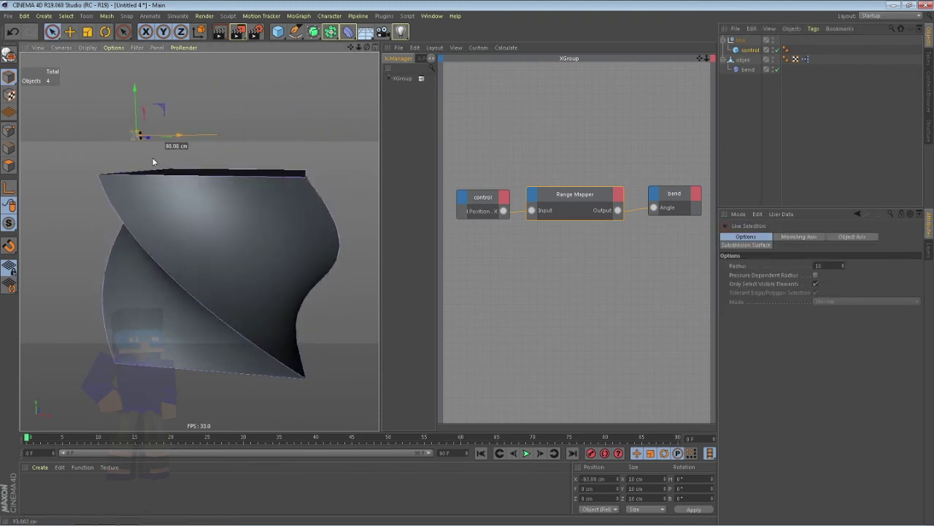
pyautogui.moveTo(154, 169); pyautogui.dragTo(284, 175)
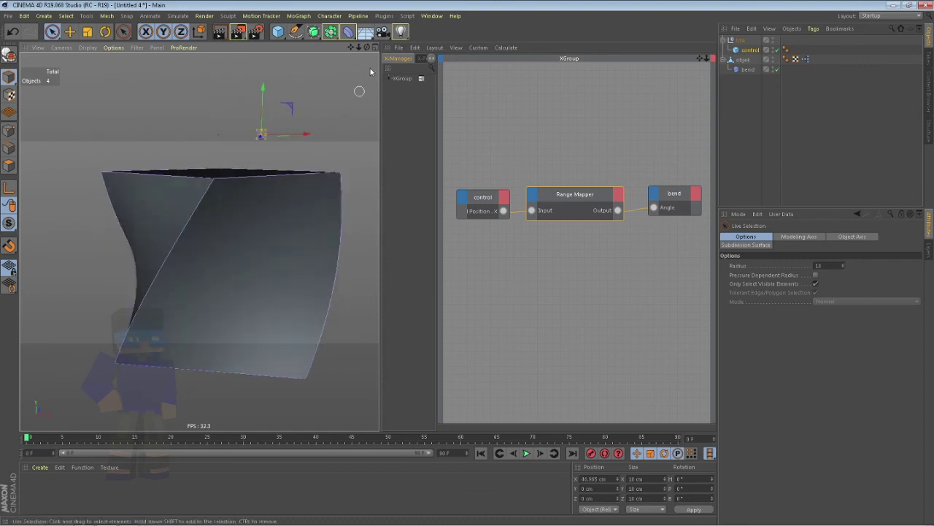
pyautogui.moveTo(366, 47); pyautogui.dragTo(372, 50)
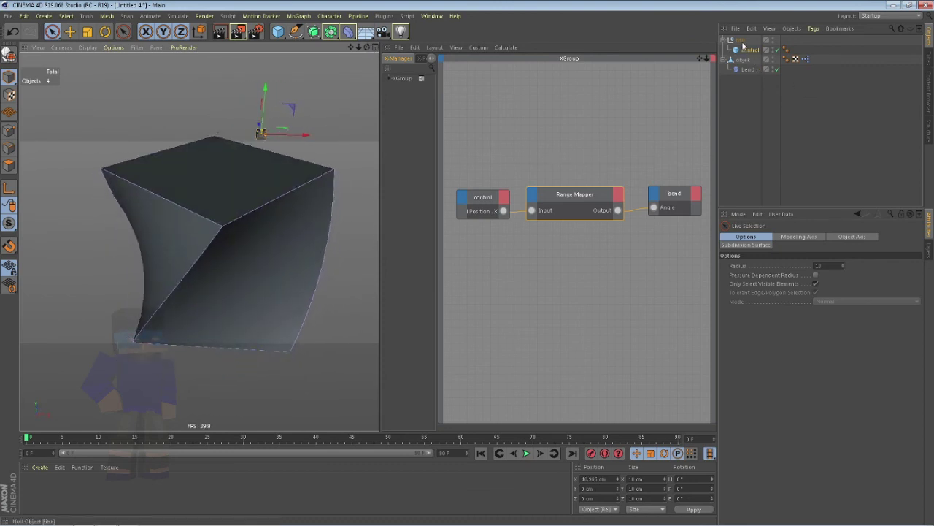
pyautogui.click(596, 200)
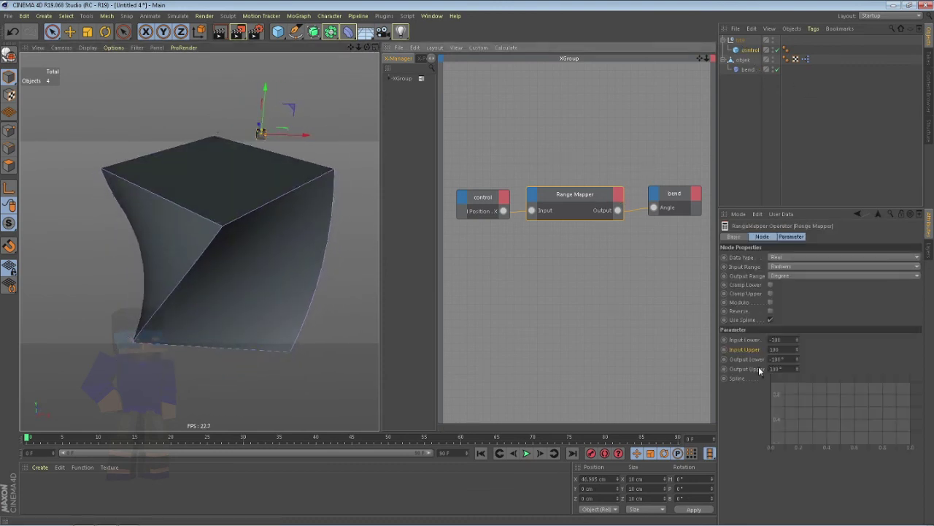
# Step: Set the Range Mapper's Input Upper to 1 and Input Lower to -1
pyautogui.click(794, 350)
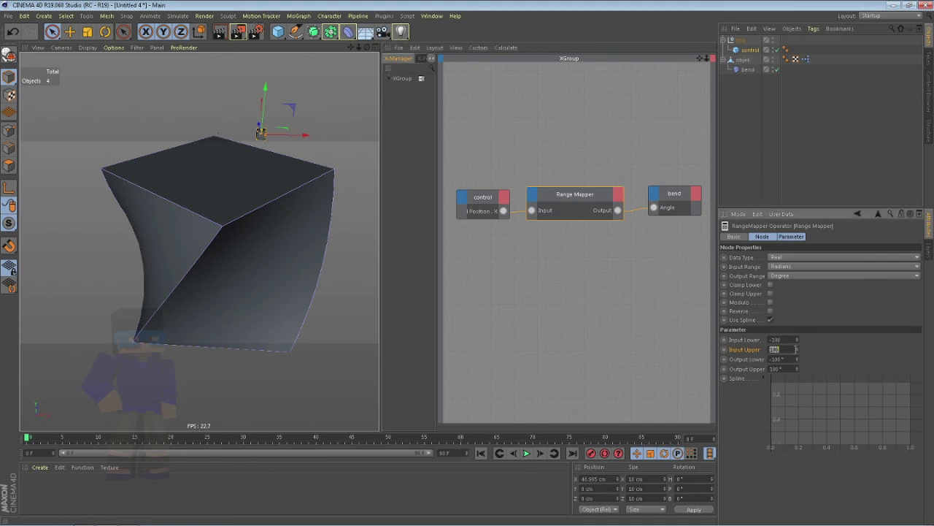
pyautogui.write('1')
pyautogui.press('Return')
pyautogui.click(792, 341)
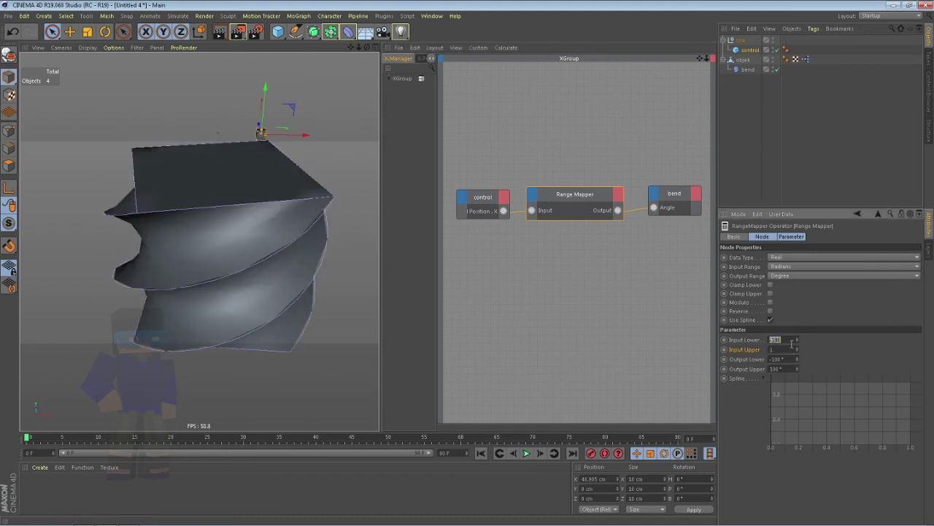
pyautogui.write('-1')
pyautogui.press('Return')
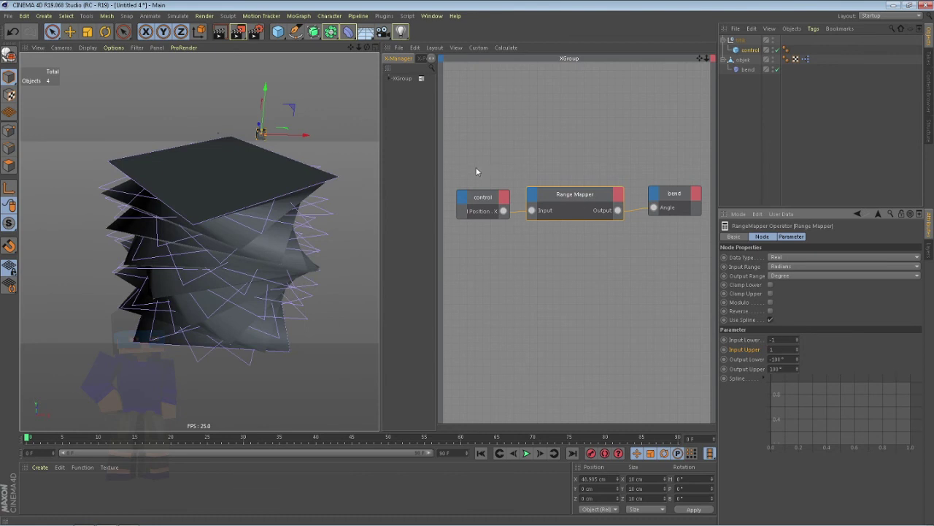
# Step: Step the control cube's Position X through 1, 2 and 3 cm, checking bend's angle
pyautogui.doubleClick(598, 479)
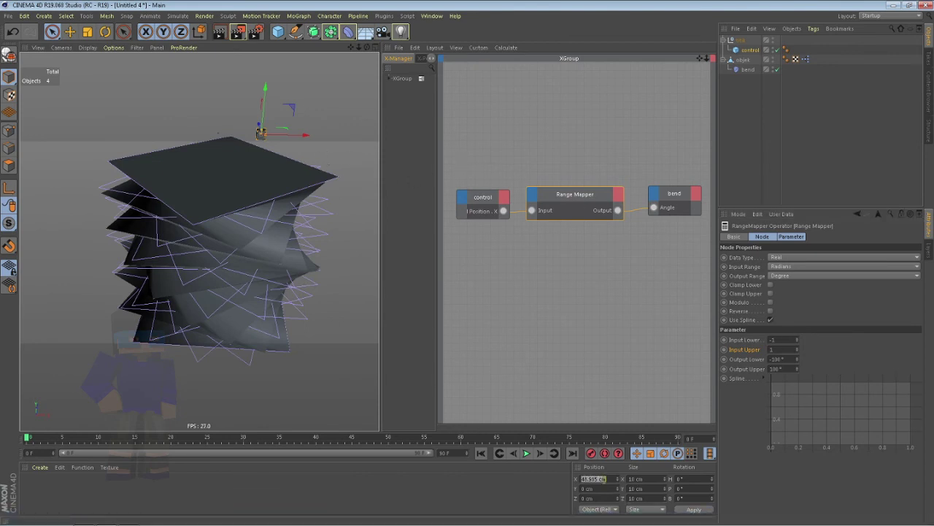
pyautogui.write('1')
pyautogui.press('Return')
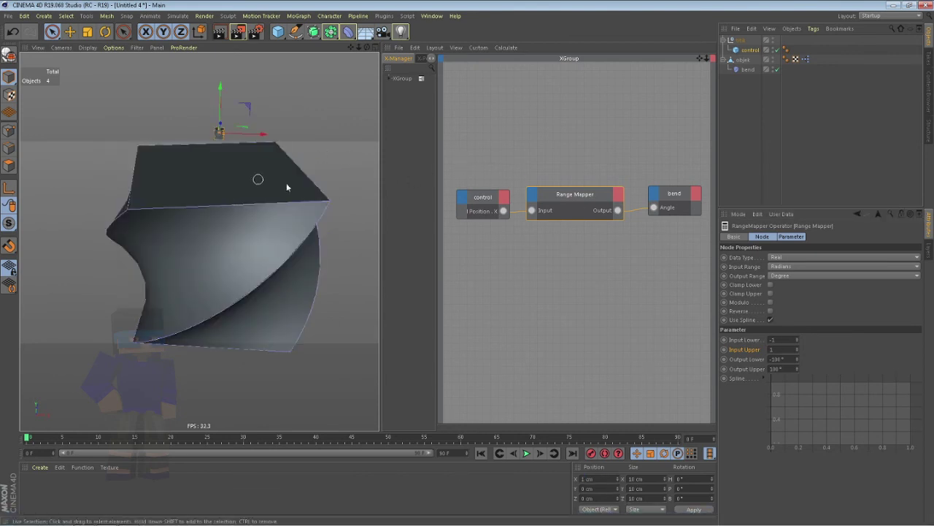
pyautogui.doubleClick(594, 479)
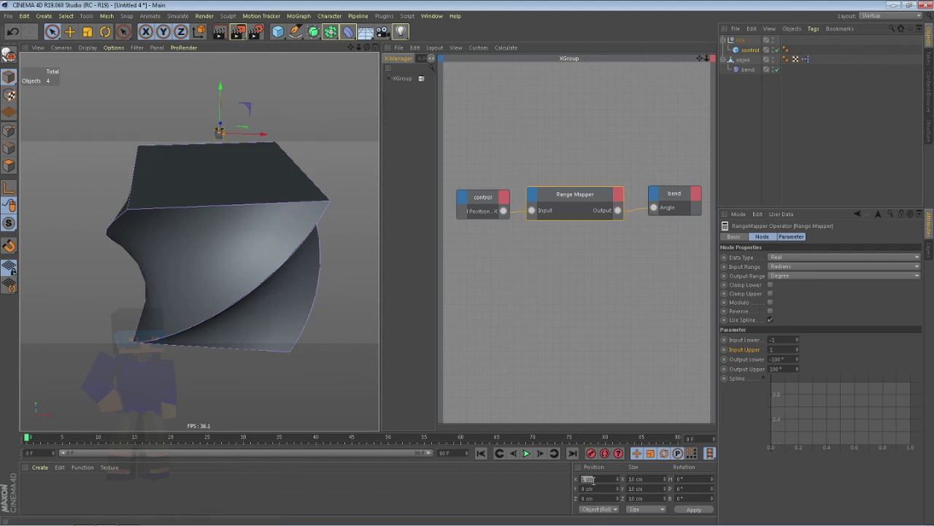
pyautogui.write('2')
pyautogui.press('Return')
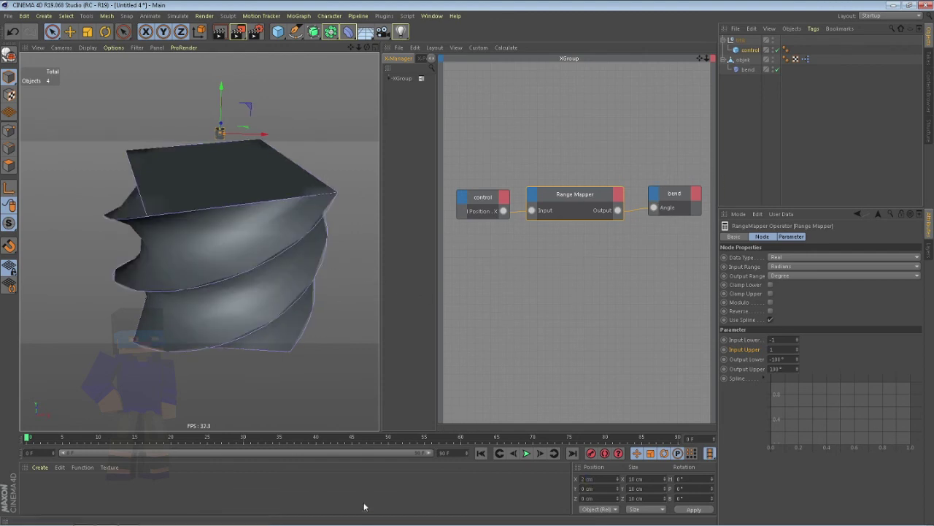
pyautogui.doubleClick(598, 478)
pyautogui.write('3')
pyautogui.press('Return')
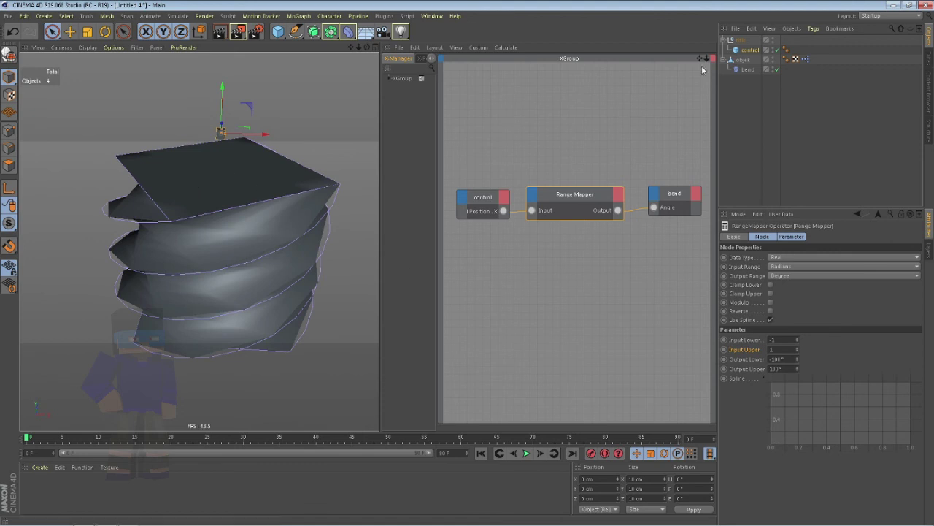
pyautogui.click(744, 70)
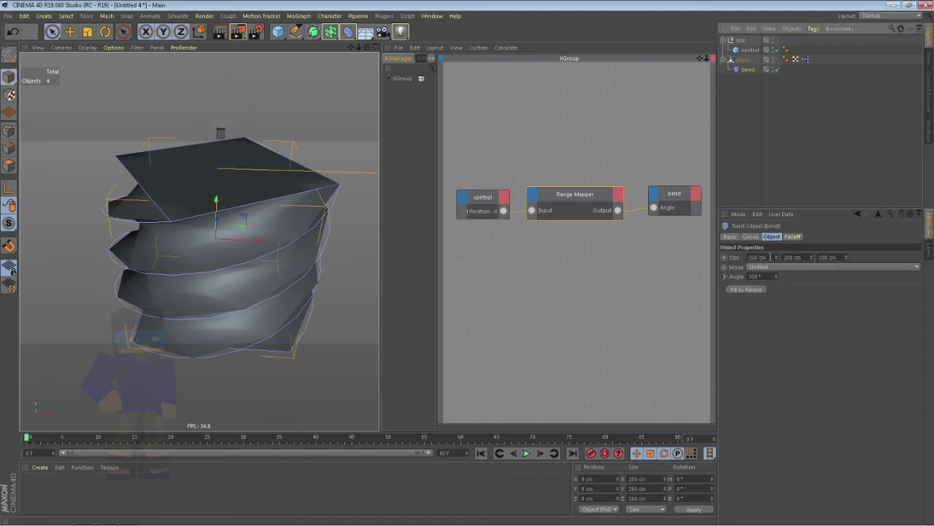
# Step: Try a Range Mapper input range of -6 to 6
pyautogui.click(706, 95)
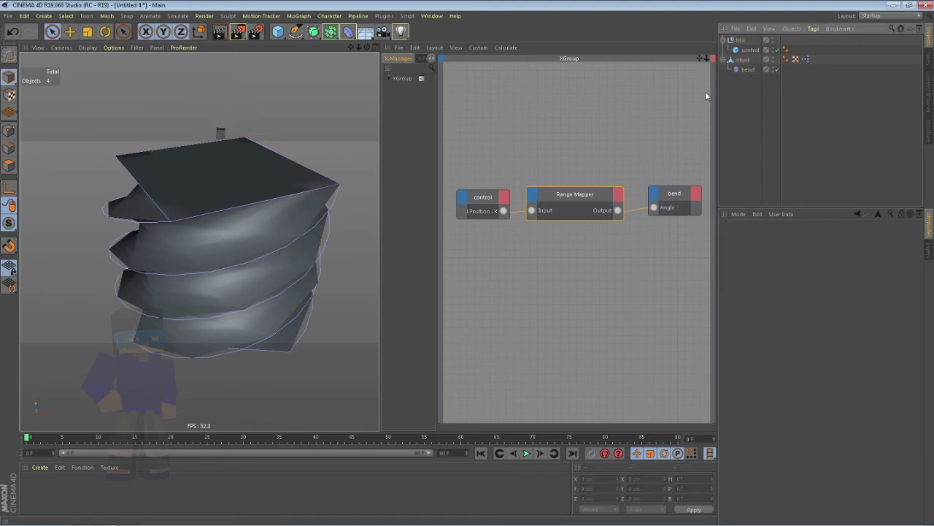
pyautogui.click(69, 31)
pyautogui.click(749, 49)
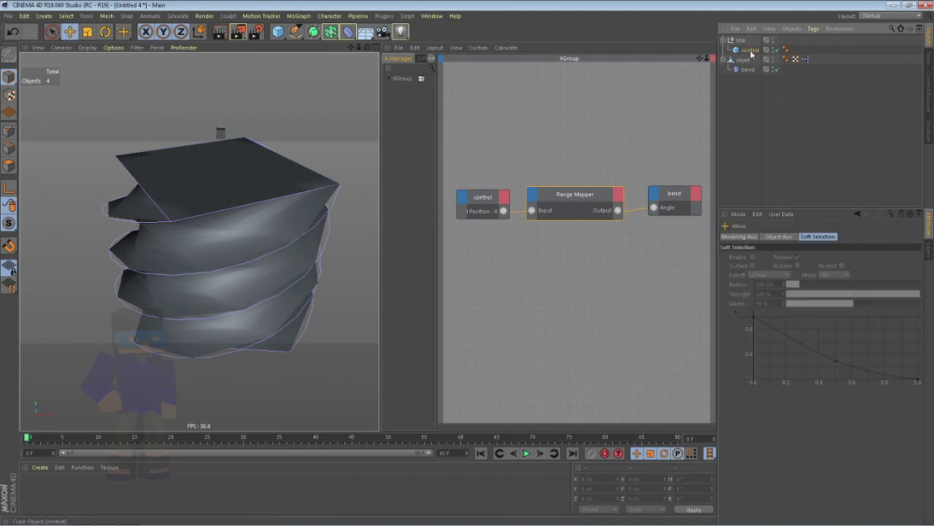
pyautogui.click(577, 199)
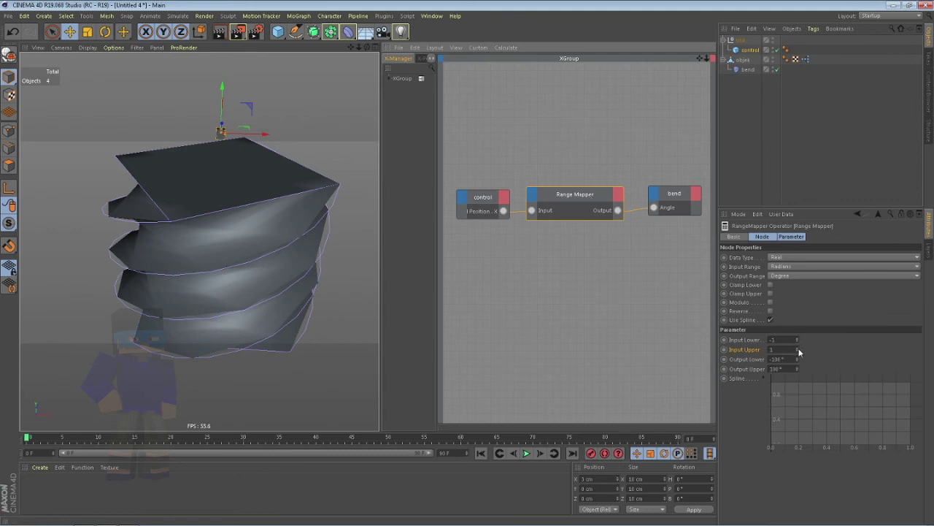
pyautogui.click(786, 347)
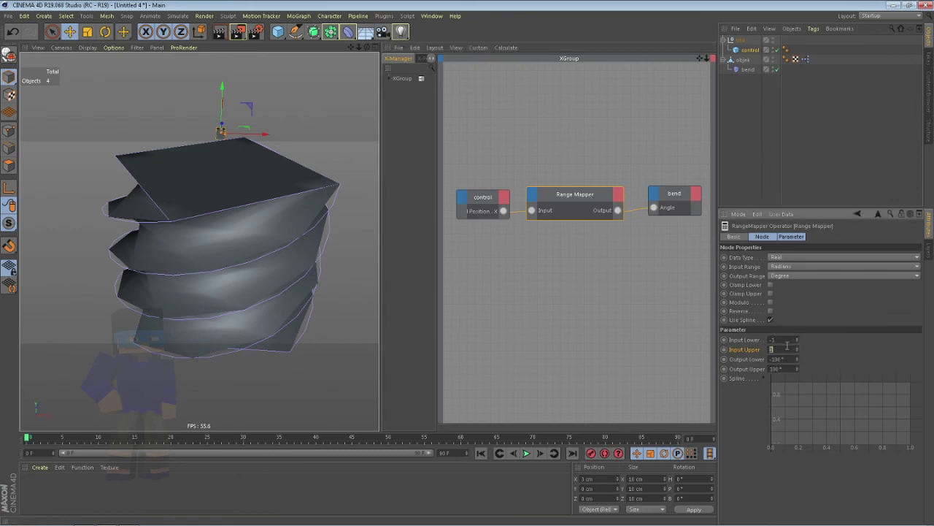
pyautogui.write('6')
pyautogui.press('Return')
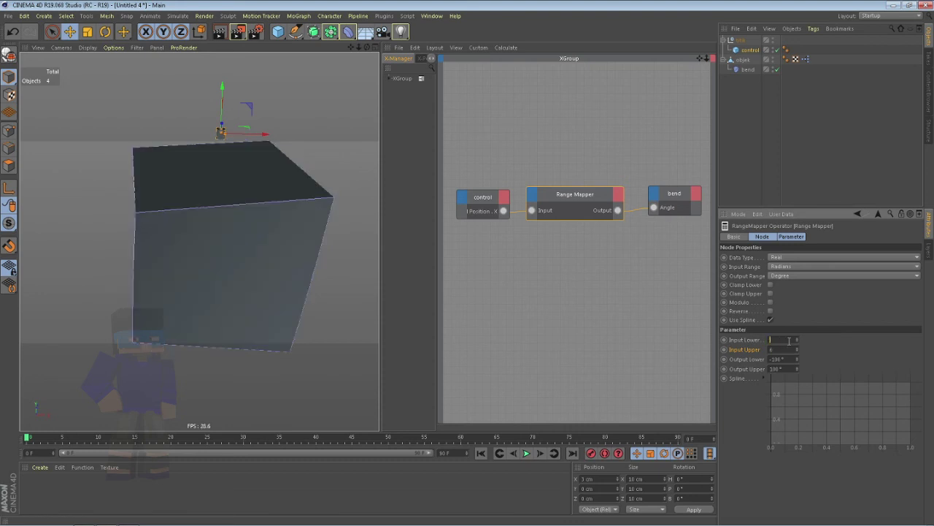
pyautogui.write('-6')
pyautogui.press('Return')
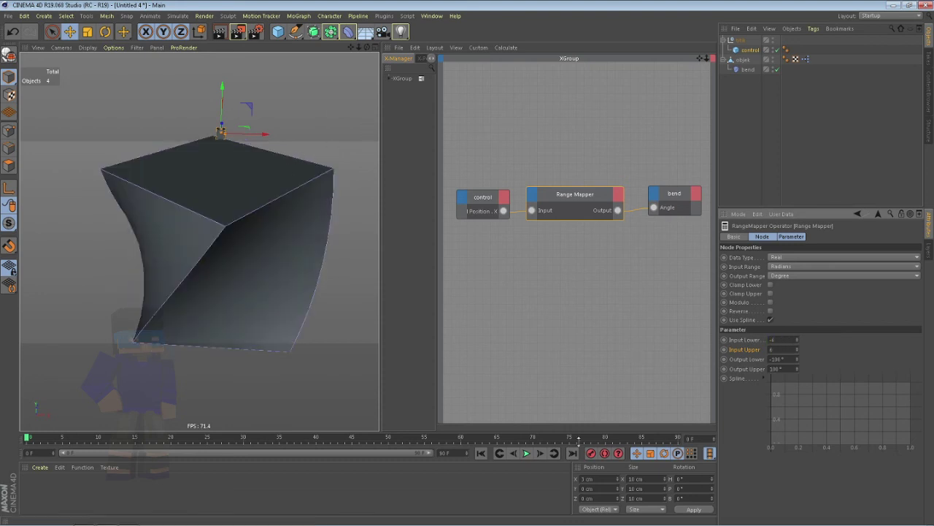
# Step: Test the control cube at X 6 cm, then undo the move
pyautogui.doubleClick(605, 478)
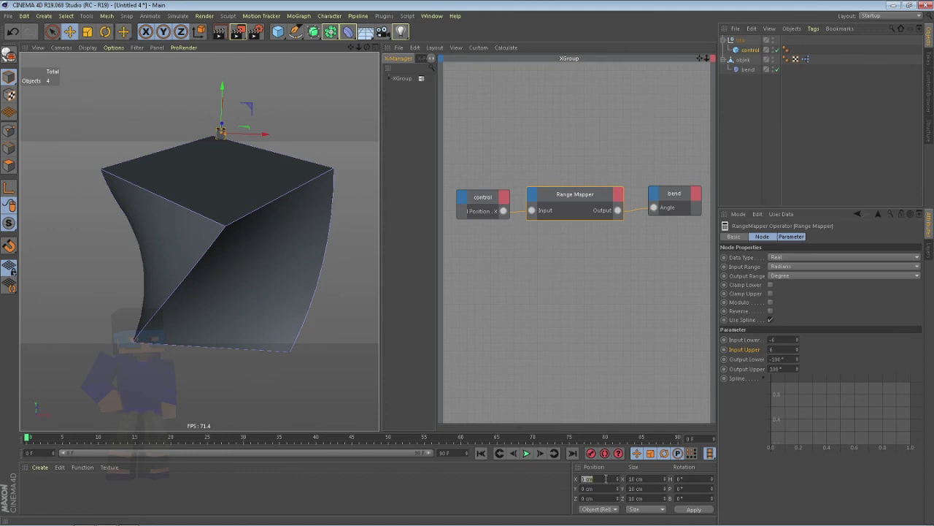
pyautogui.write('6')
pyautogui.press('Return')
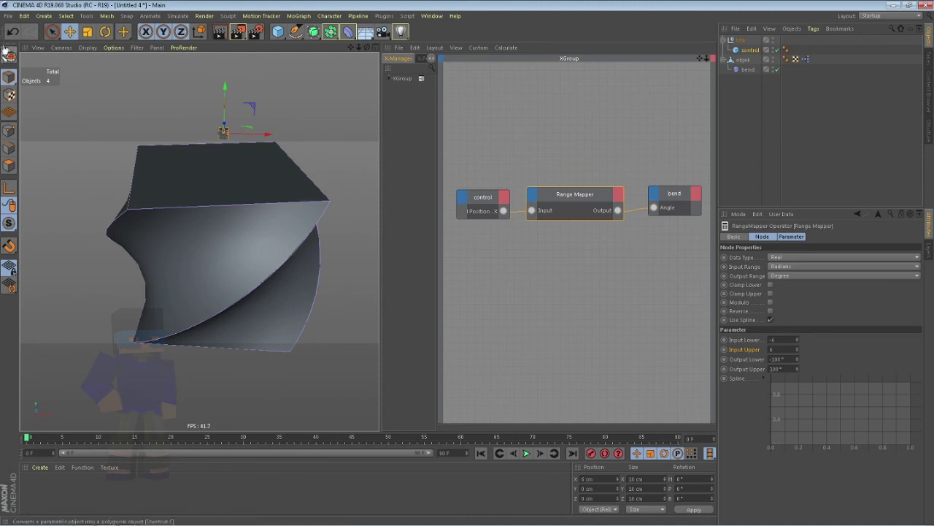
pyautogui.click(11, 33)
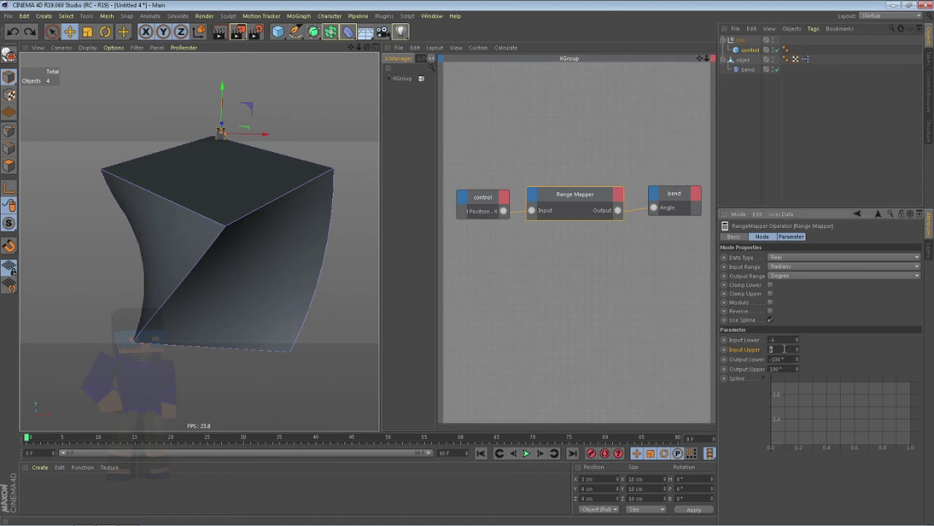
pyautogui.write('-100')
# Step: Restore the Range Mapper's Input Upper to 100 and Input Lower to -100
pyautogui.press('Return')
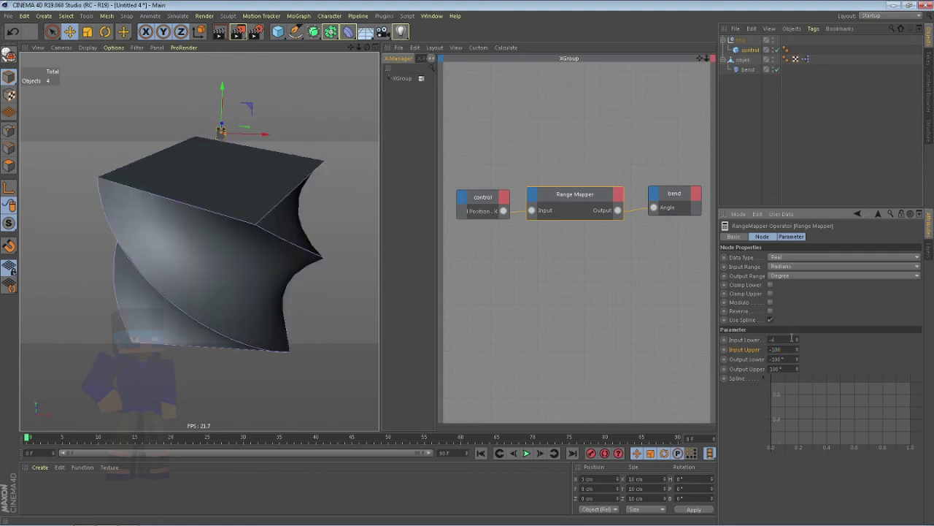
pyautogui.doubleClick(787, 346)
pyautogui.write('1')
pyautogui.press('Return')
pyautogui.write('-100')
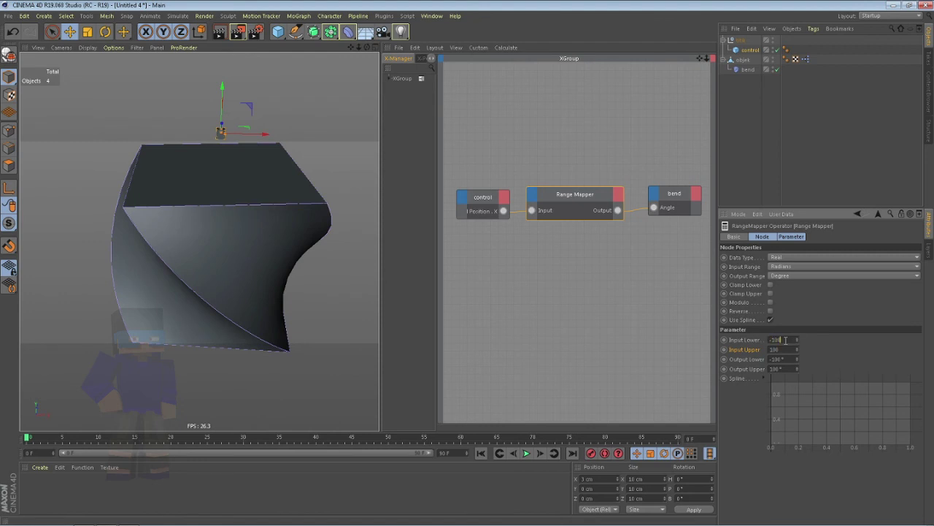
pyautogui.press('Return')
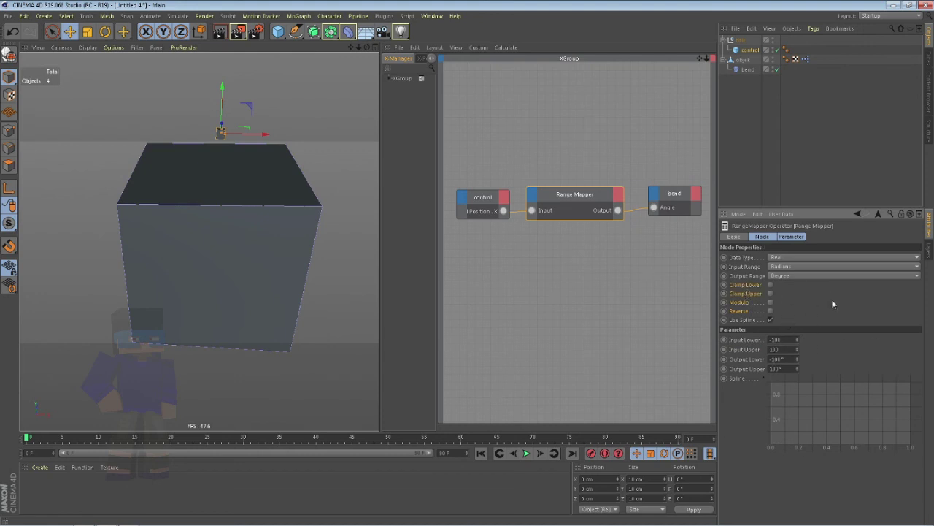
# Step: Drag the control cube in the viewport to bend the big cube
pyautogui.rightClick(783, 402)
pyautogui.click(757, 398)
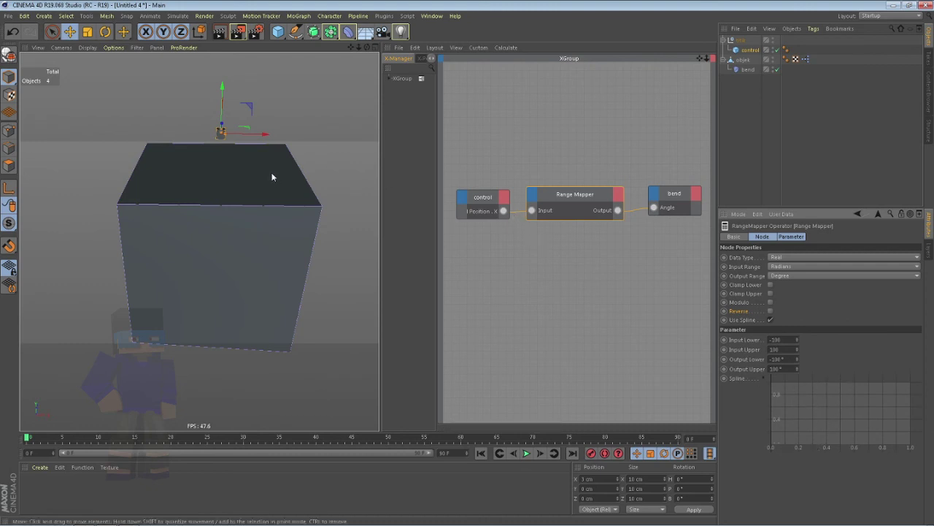
pyautogui.moveTo(261, 136)
pyautogui.mouseDown()
pyautogui.moveTo(235, 190)
pyautogui.moveTo(254, 175)
pyautogui.mouseUp()
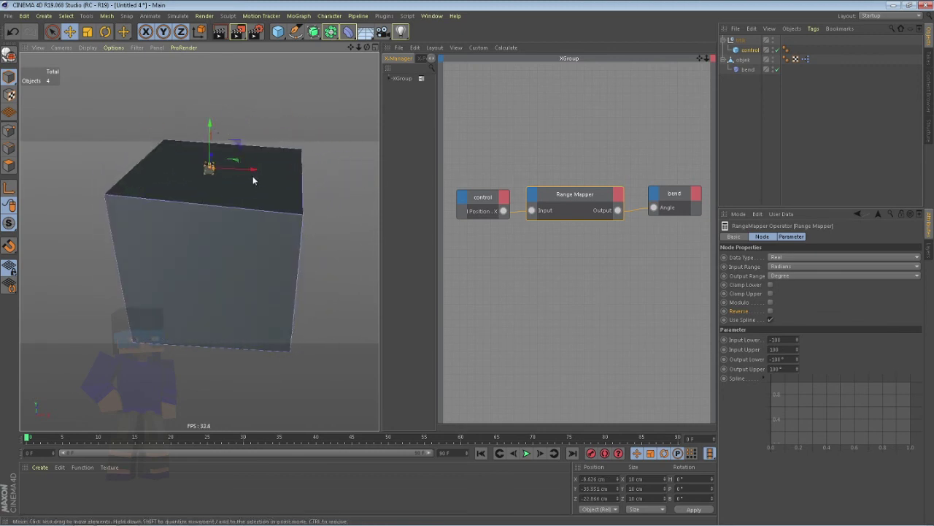
# Step: Undo that move and shift the control cube along Z to ease the twist
pyautogui.click(11, 32)
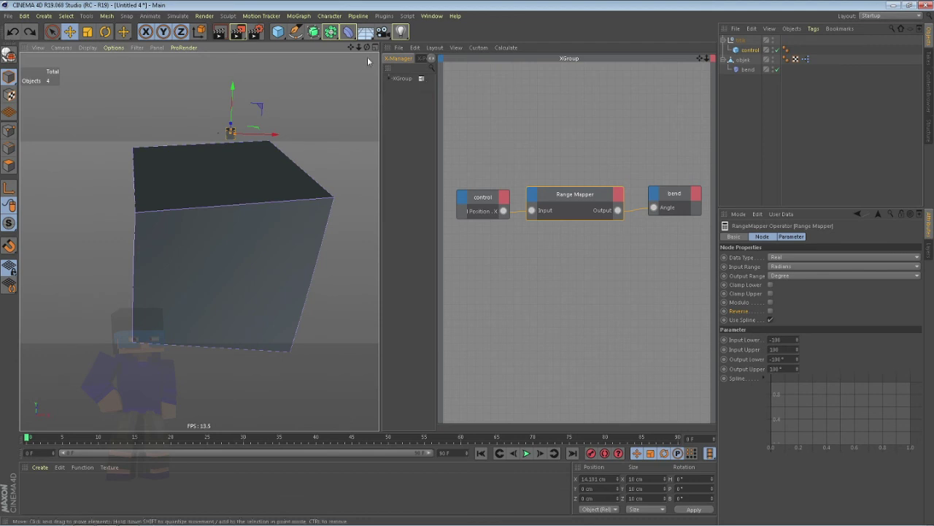
pyautogui.hotkey('ctrl', 'z')
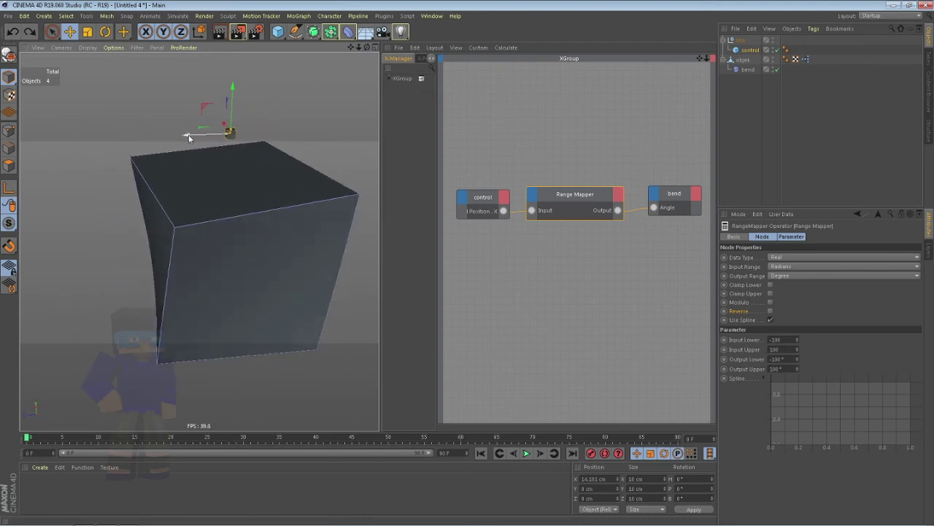
pyautogui.moveTo(230, 132)
pyautogui.mouseDown()
pyautogui.moveTo(157, 146)
pyautogui.moveTo(189, 135)
pyautogui.mouseUp()
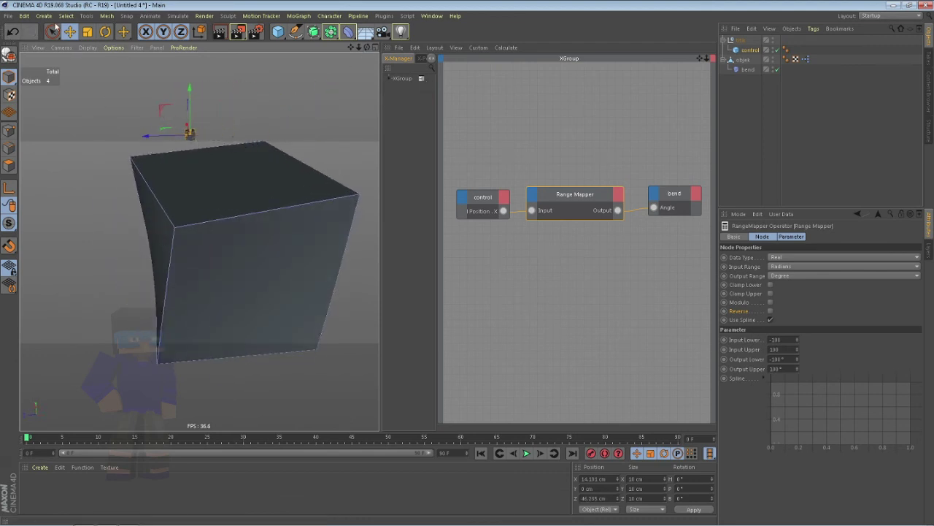
# Step: Rotate the control cube about 30° in pitch
pyautogui.click(106, 32)
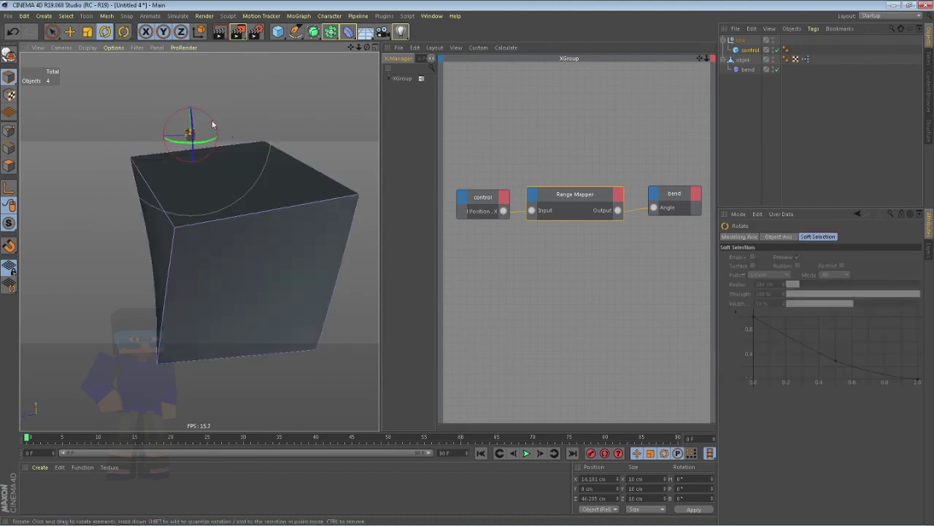
pyautogui.moveTo(214, 128)
pyautogui.mouseDown()
pyautogui.moveTo(223, 134)
pyautogui.moveTo(184, 140)
pyautogui.moveTo(167, 113)
pyautogui.moveTo(157, 124)
pyautogui.mouseUp()
pyautogui.click(69, 32)
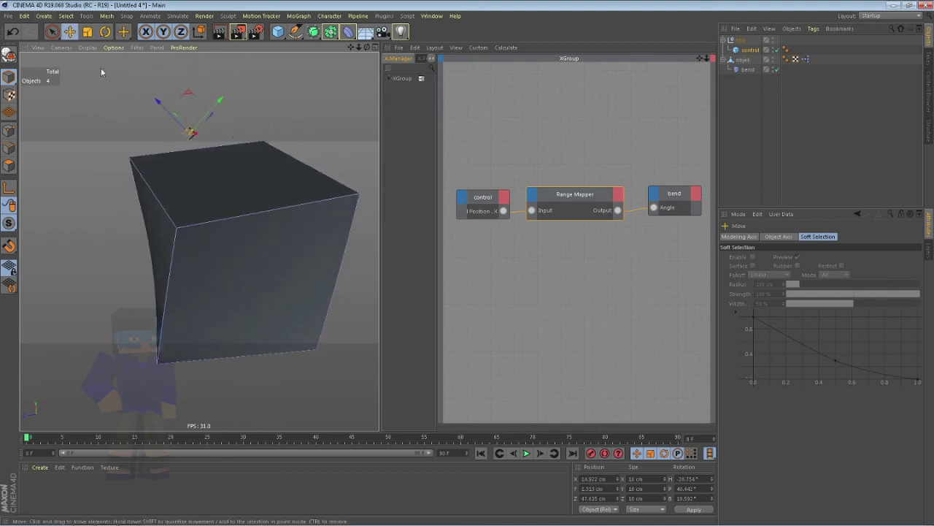
# Step: Enter 0° for the control cube's H, P and B rotation, then select the top null
pyautogui.doubleClick(689, 478)
pyautogui.write('0')
pyautogui.press('Return')
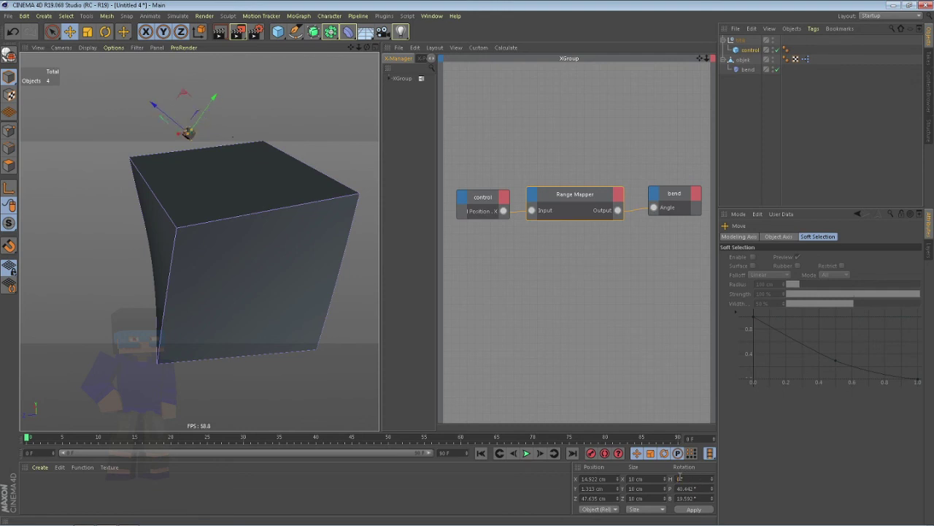
pyautogui.doubleClick(692, 487)
pyautogui.write('0')
pyautogui.press('Return')
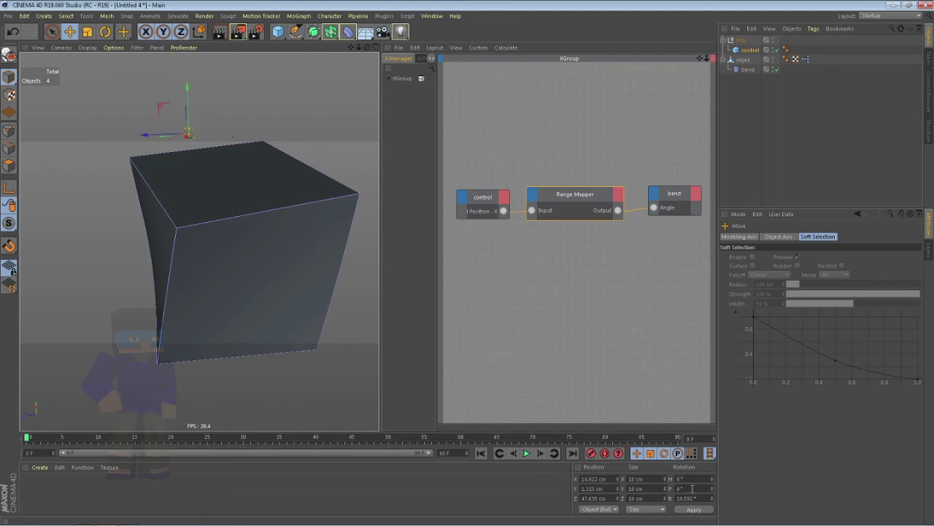
pyautogui.write('0')
pyautogui.press('Return')
pyautogui.click(740, 39)
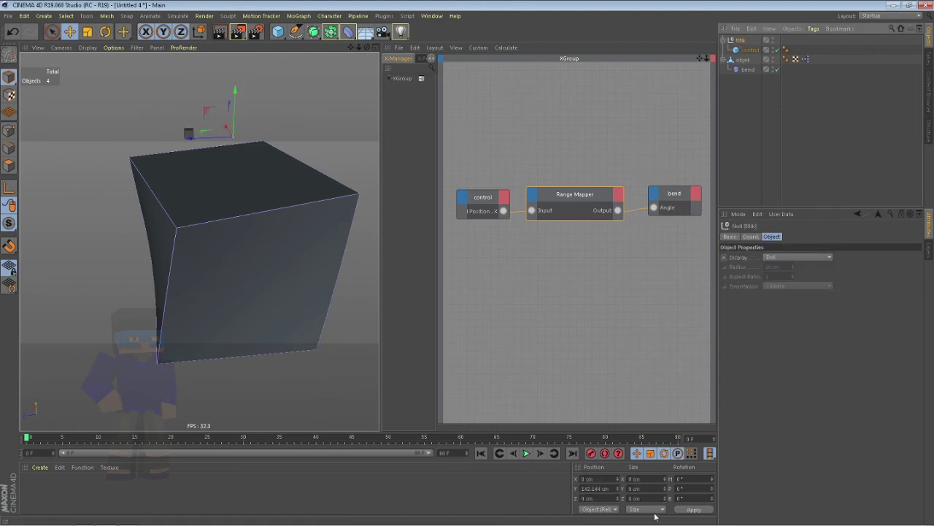
# Step: Set the null's Y position to 0 cm and push the big cube far back along Z
pyautogui.doubleClick(605, 488)
pyautogui.write('0')
pyautogui.press('Return')
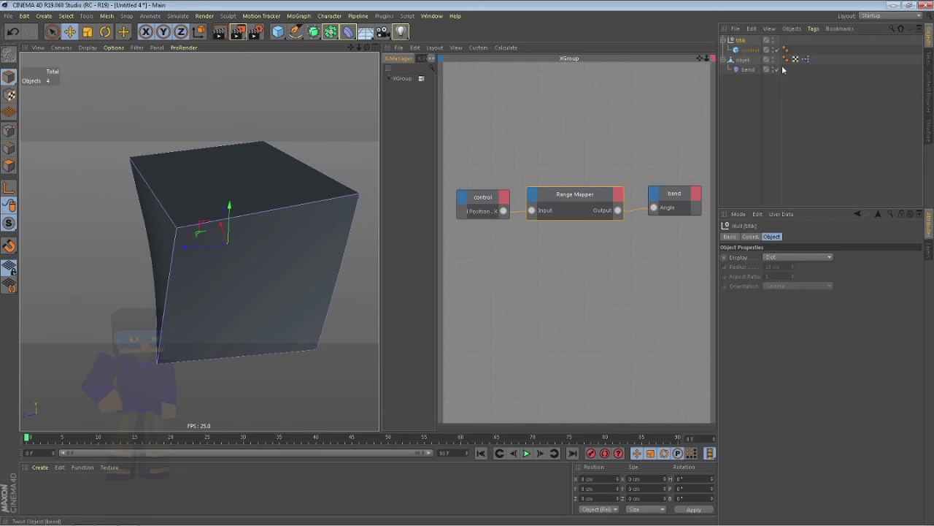
pyautogui.click(183, 257)
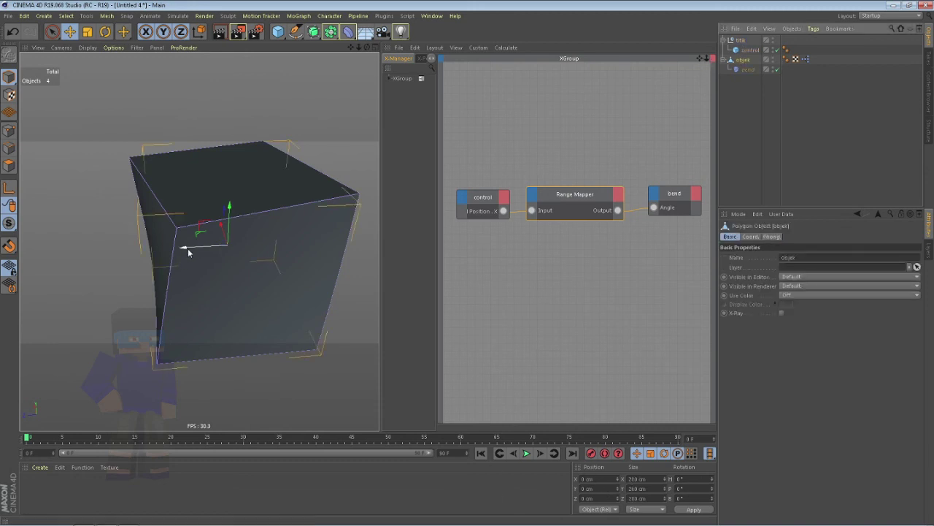
pyautogui.moveTo(184, 257); pyautogui.dragTo(184, 235)
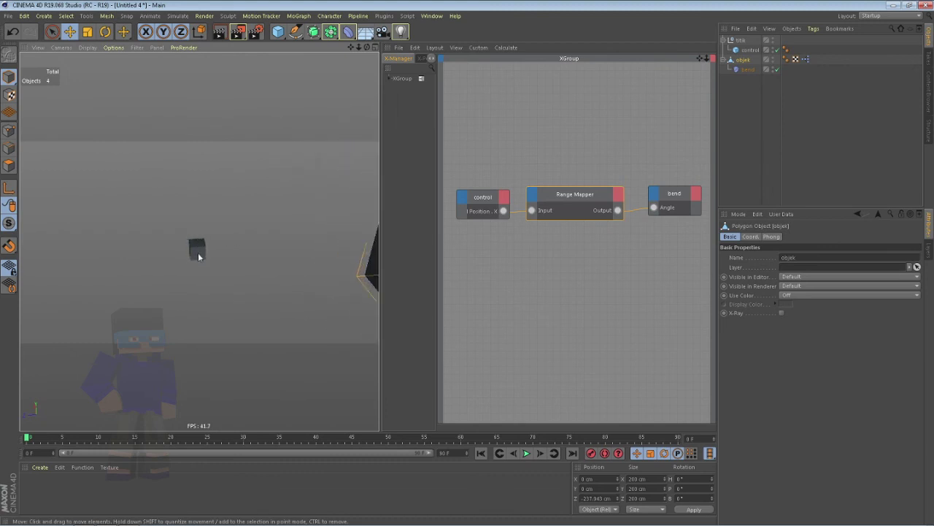
# Step: Place the control cube at X 0, Y 0 and Z 0 cm
pyautogui.click(198, 251)
pyautogui.write('0')
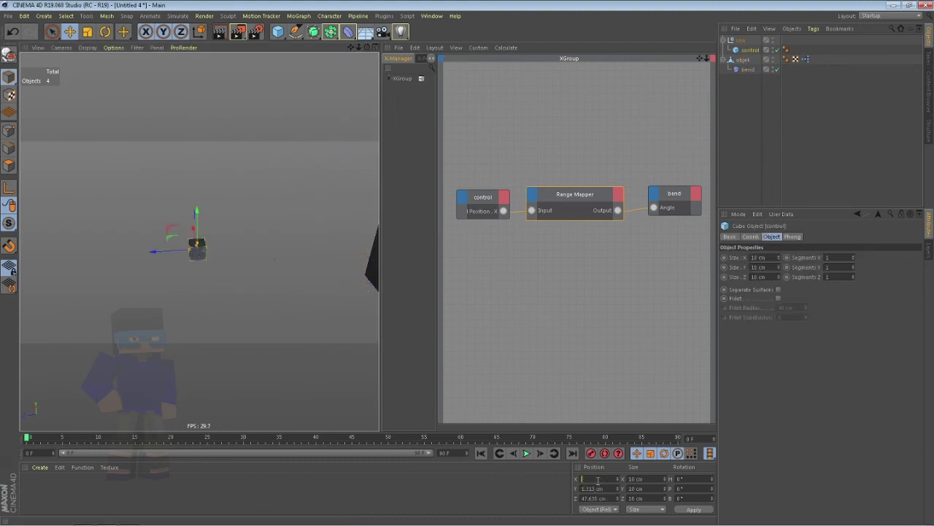
pyautogui.press('Tab')
pyautogui.write('0')
pyautogui.press('Tab')
pyautogui.write('0')
pyautogui.press('Return')
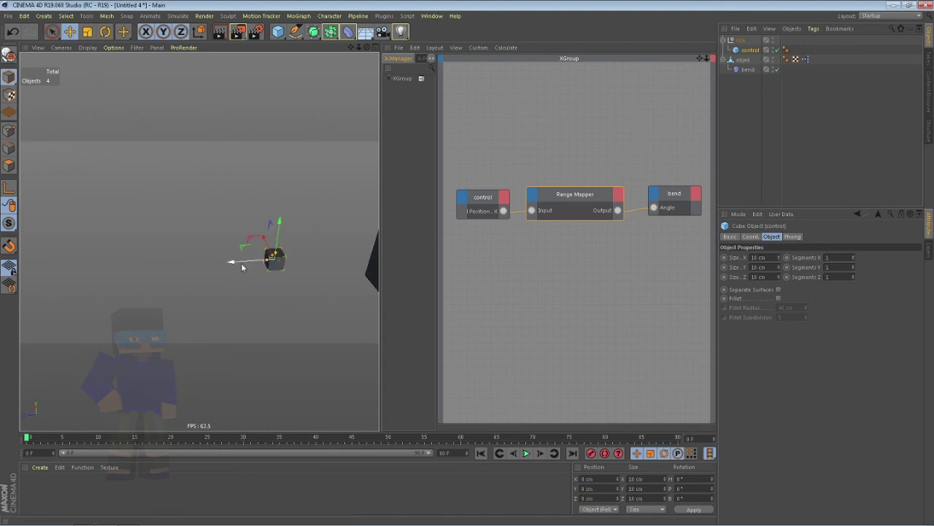
pyautogui.keyDown('alt'); pyautogui.moveTo(310, 277); pyautogui.dragTo(189, 274); pyautogui.keyUp('alt')
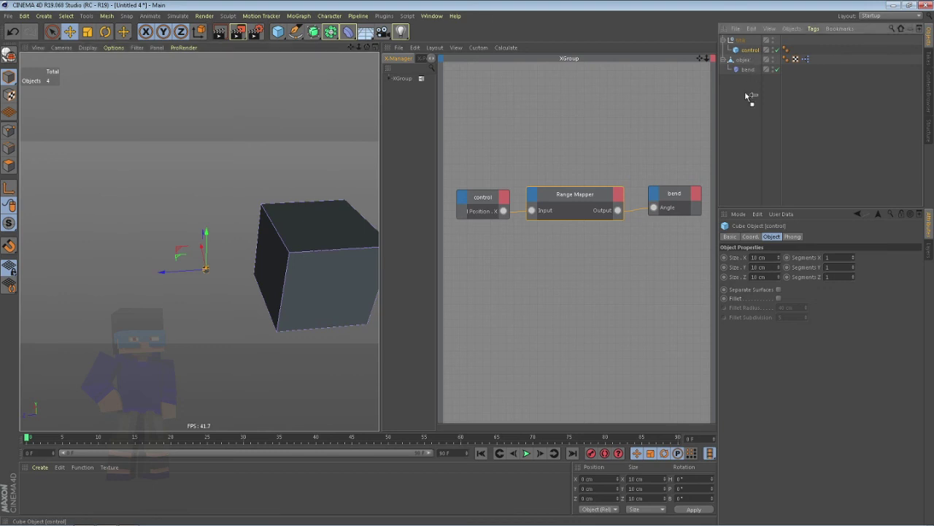
pyautogui.moveTo(749, 49); pyautogui.dragTo(744, 87)
pyautogui.moveTo(203, 319)
pyautogui.mouseDown()
pyautogui.moveTo(158, 253)
pyautogui.moveTo(263, 284)
pyautogui.moveTo(407, 284)
pyautogui.mouseUp()
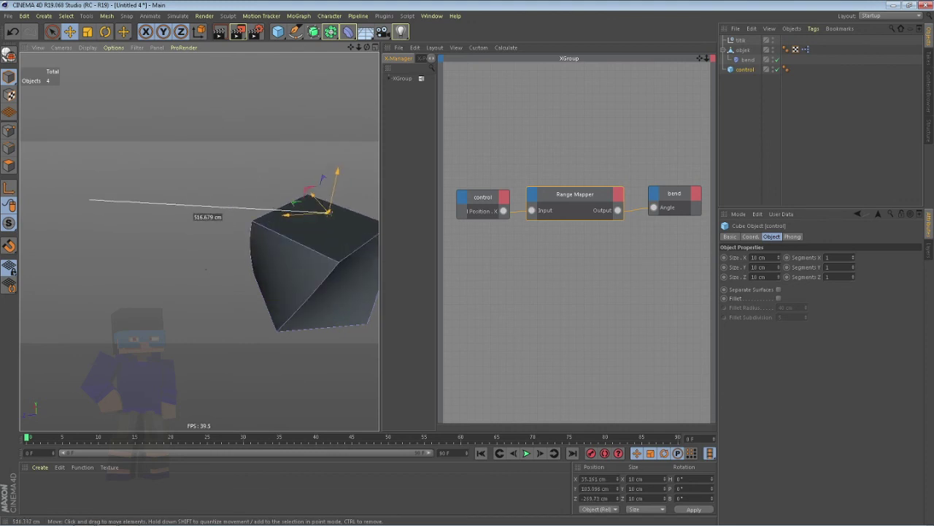
pyautogui.moveTo(157, 251)
pyautogui.mouseDown()
pyautogui.moveTo(177, 277)
pyautogui.moveTo(166, 278)
pyautogui.mouseUp()
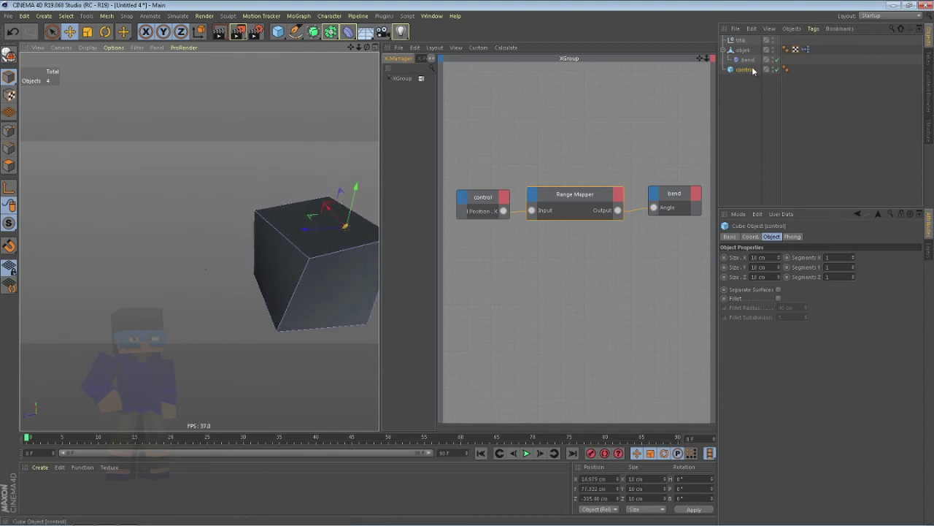
pyautogui.moveTo(744, 69); pyautogui.dragTo(740, 42)
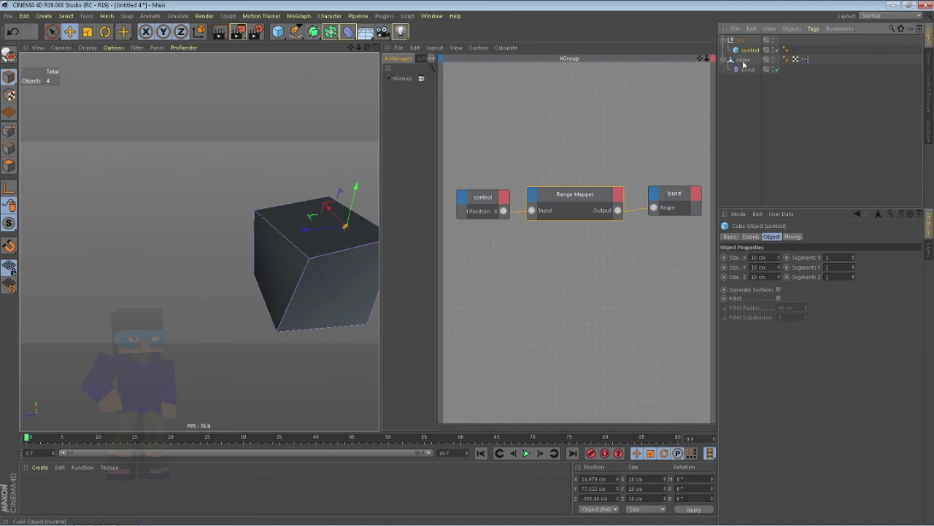
pyautogui.doubleClick(600, 488)
pyautogui.write('0')
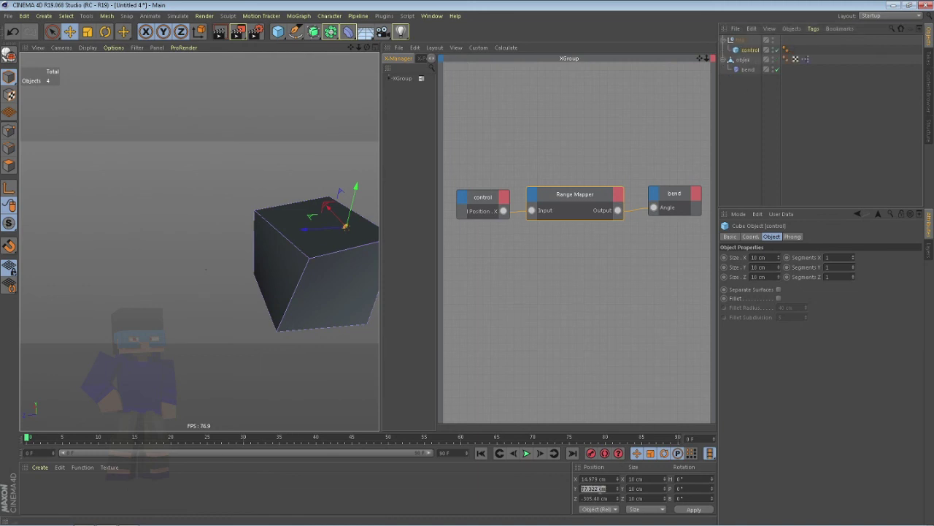
pyautogui.doubleClick(600, 499)
pyautogui.write('0')
pyautogui.press('Tab')
pyautogui.write('0')
pyautogui.press('Return')
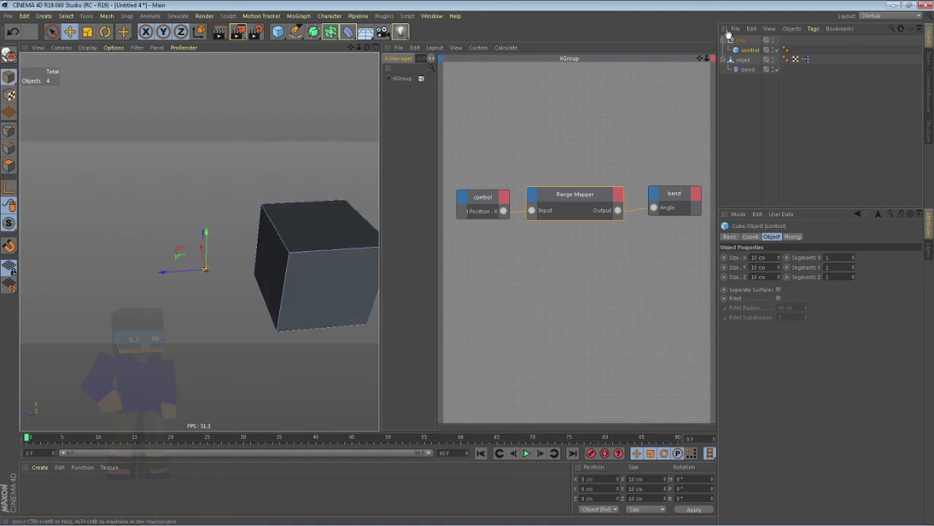
# Step: Raise the top null above the big cube's top corner and clear the selection
pyautogui.click(741, 40)
pyautogui.moveTo(181, 252); pyautogui.dragTo(307, 175)
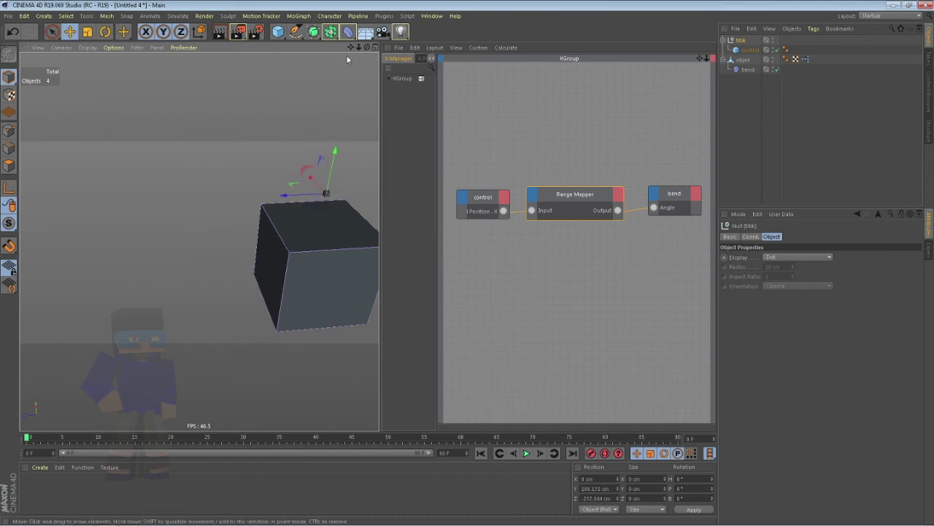
pyautogui.moveTo(326, 197); pyautogui.dragTo(326, 193)
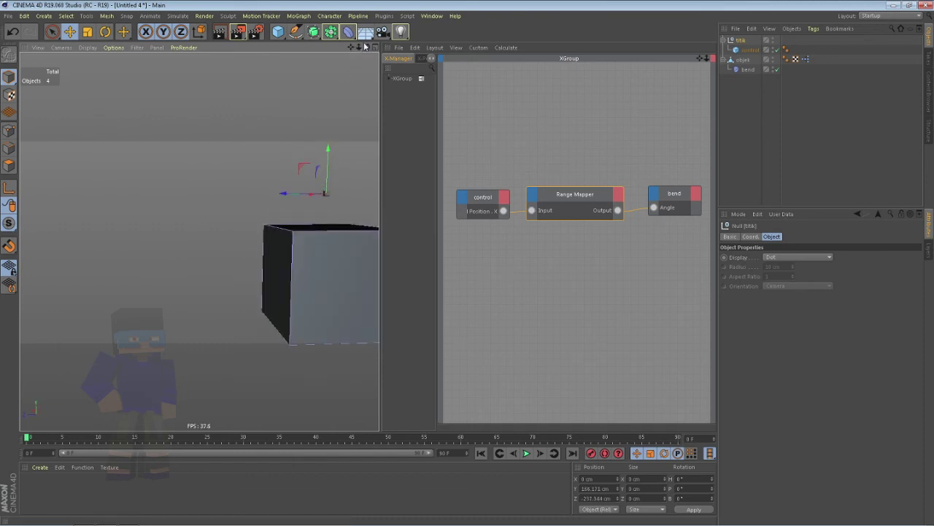
pyautogui.click(837, 144)
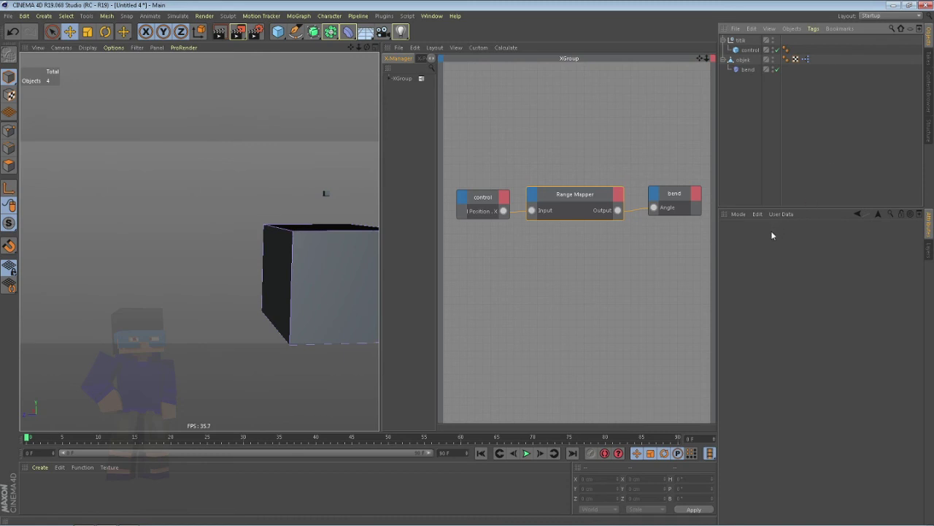
# Step: Slide the control cube right along X to about 45 cm, twisting the big cube
pyautogui.scroll(-2, 138, 258)
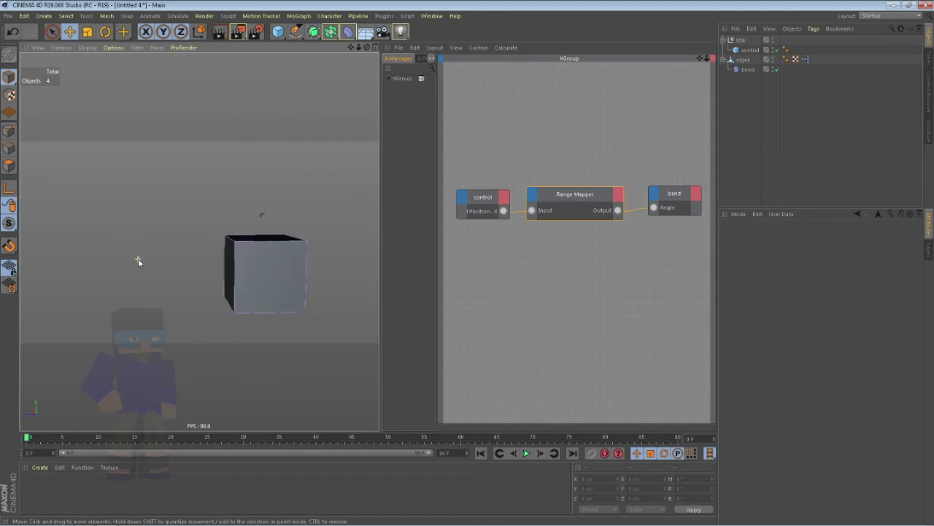
pyautogui.scroll(3, 328, 318)
pyautogui.click(219, 162)
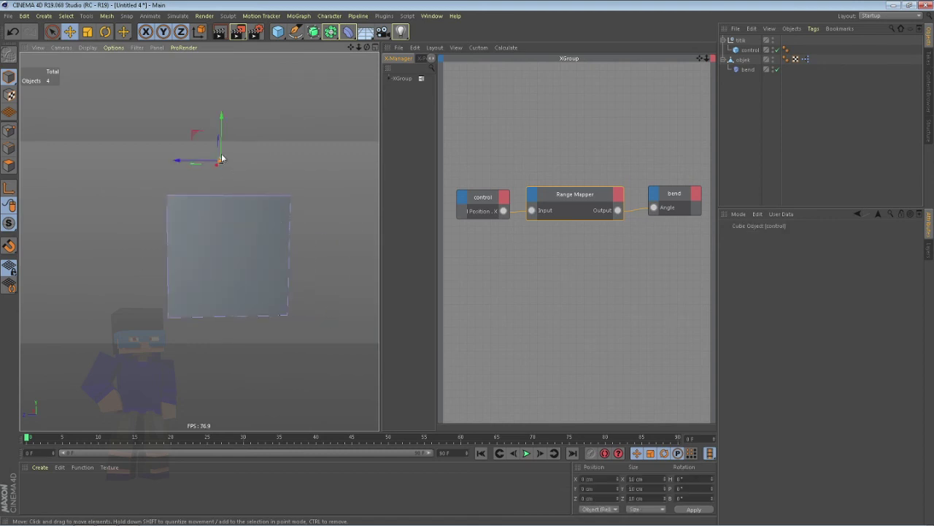
pyautogui.moveTo(188, 167); pyautogui.dragTo(257, 181)
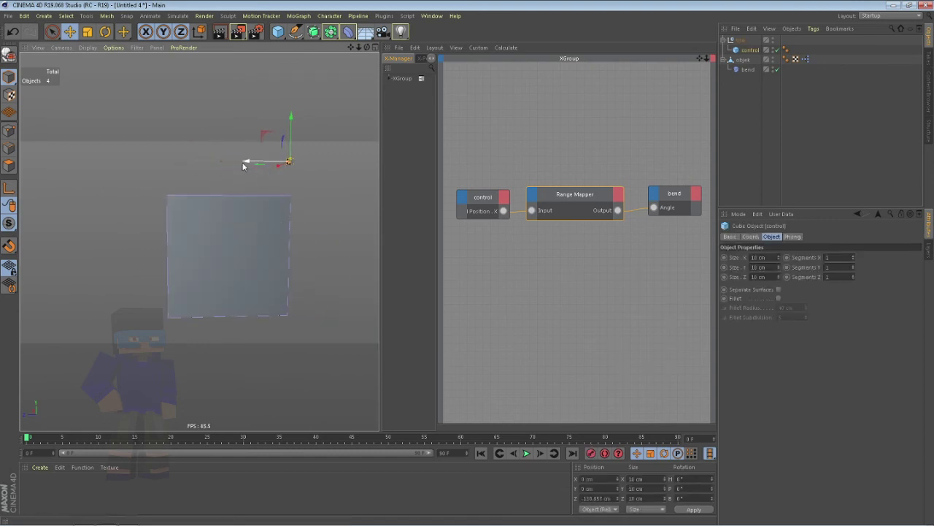
pyautogui.click(12, 34)
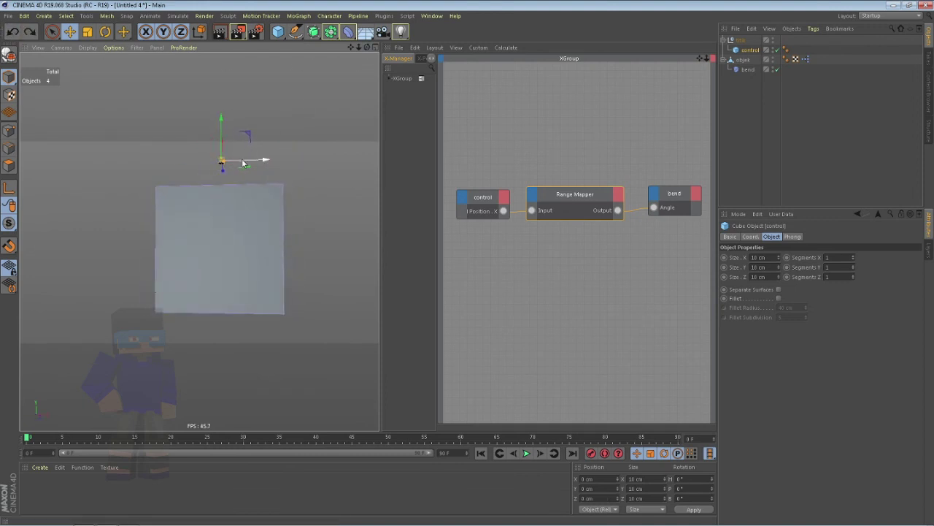
pyautogui.moveTo(252, 159)
pyautogui.mouseDown()
pyautogui.moveTo(299, 153)
pyautogui.moveTo(234, 155)
pyautogui.moveTo(297, 155)
pyautogui.moveTo(234, 157)
pyautogui.moveTo(241, 168)
pyautogui.moveTo(267, 170)
pyautogui.moveTo(256, 180)
pyautogui.mouseUp()
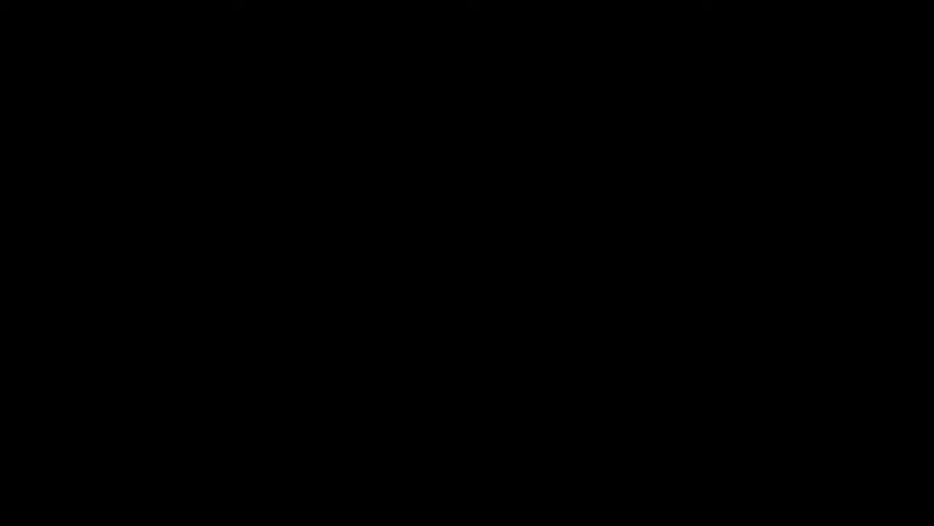